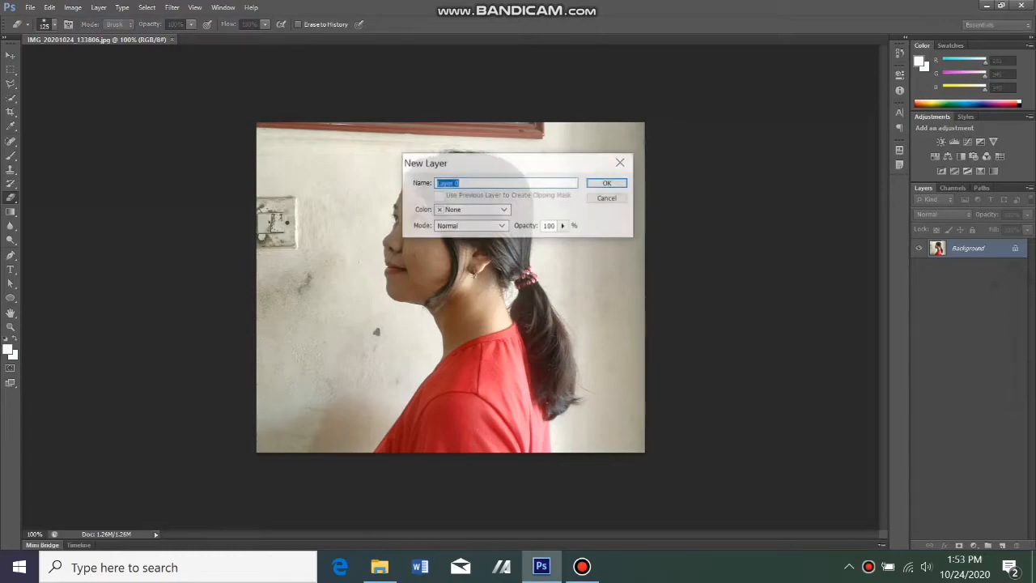
Step: Convert the Background into a regular layer named bg
{"action": "type", "text": "bg"}
{"action": "key", "text": "Return"}
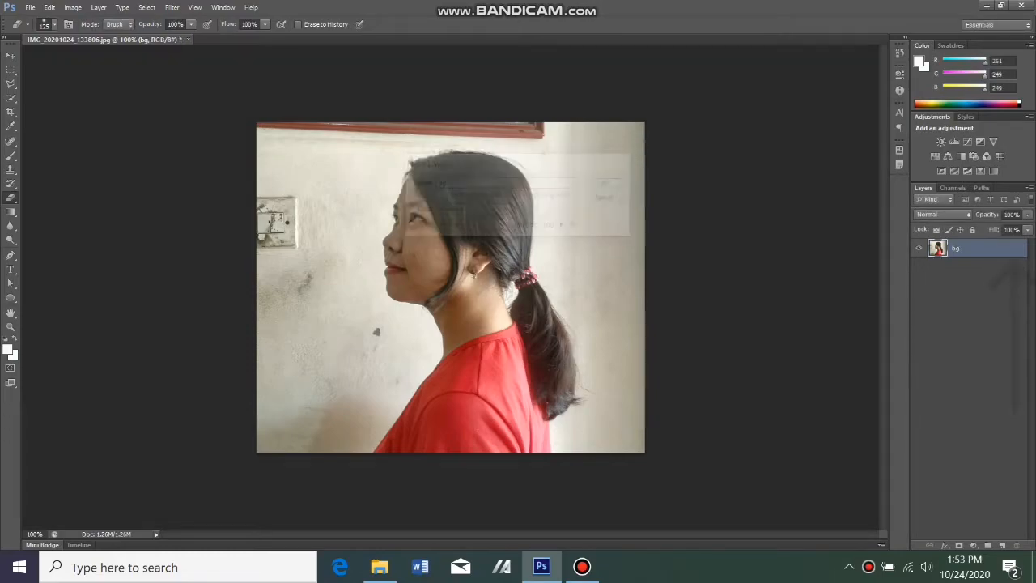
Step: Start a Pen path at the photo's bottom edge beside the red shirt and trace up the front edge of the sleeve
{"action": "key", "text": "z"}
{"action": "left_click", "coordinate": [42, 25]}
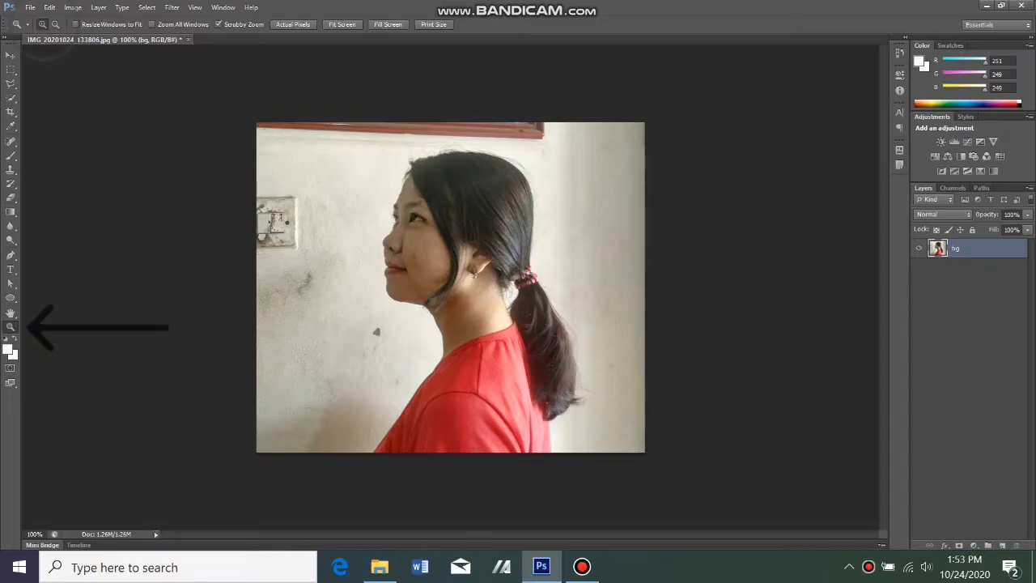
{"action": "left_click", "coordinate": [503, 266]}
{"action": "left_click", "coordinate": [518, 264]}
{"action": "left_click", "coordinate": [485, 279]}
{"action": "scroll", "coordinate": [450, 288], "scroll_direction": "down", "scroll_amount": 10}
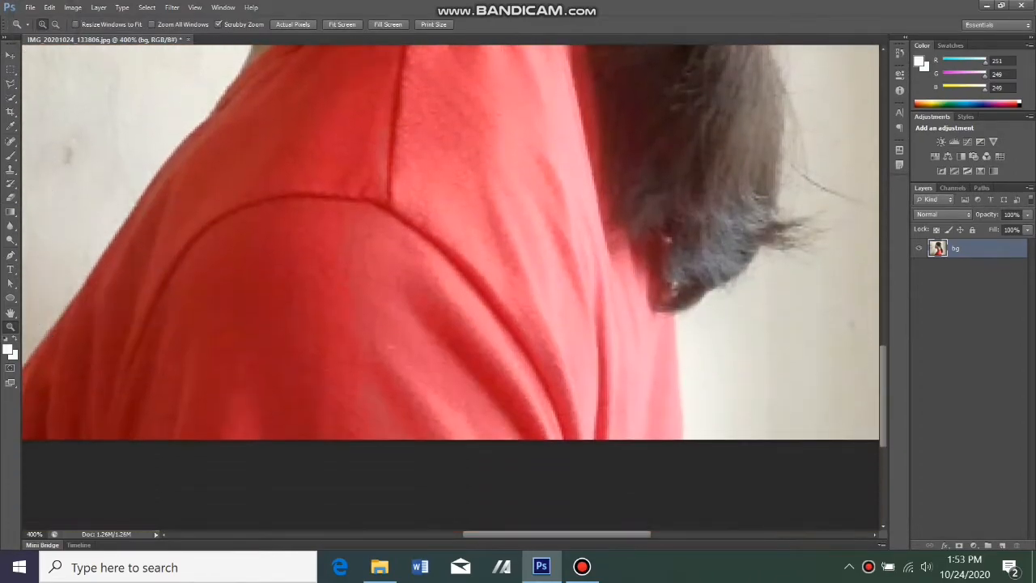
{"action": "left_click", "coordinate": [129, 251]}
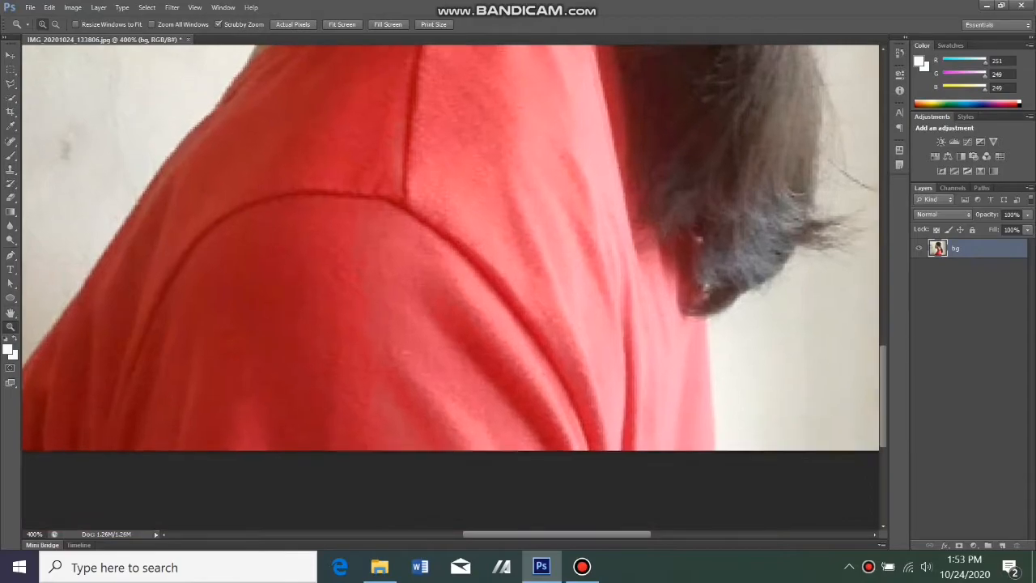
{"action": "left_click", "coordinate": [136, 248]}
{"action": "scroll", "coordinate": [450, 288], "scroll_direction": "left", "scroll_amount": 5}
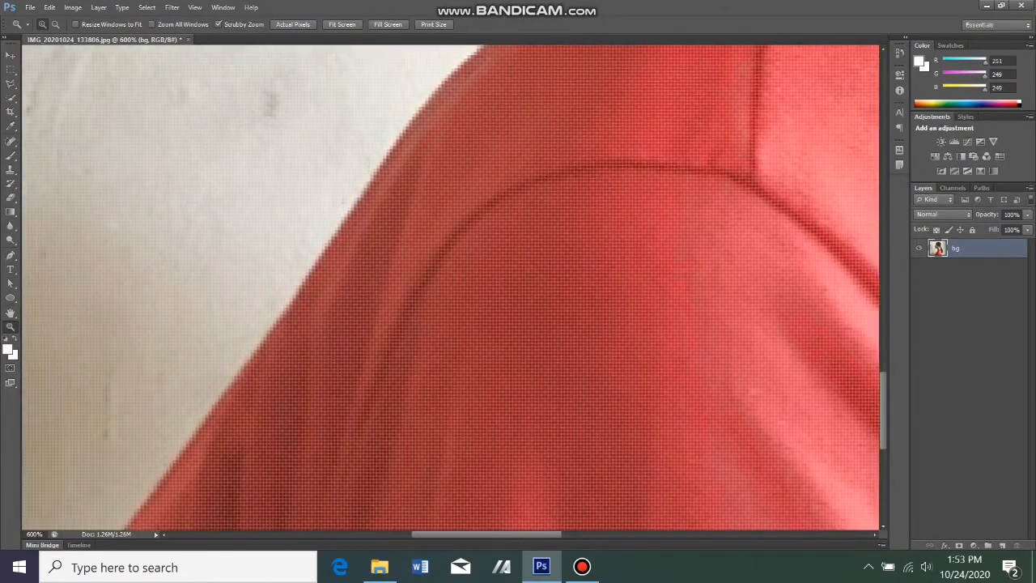
{"action": "scroll", "coordinate": [450, 287], "scroll_direction": "down", "scroll_amount": 1}
{"action": "key", "text": "p"}
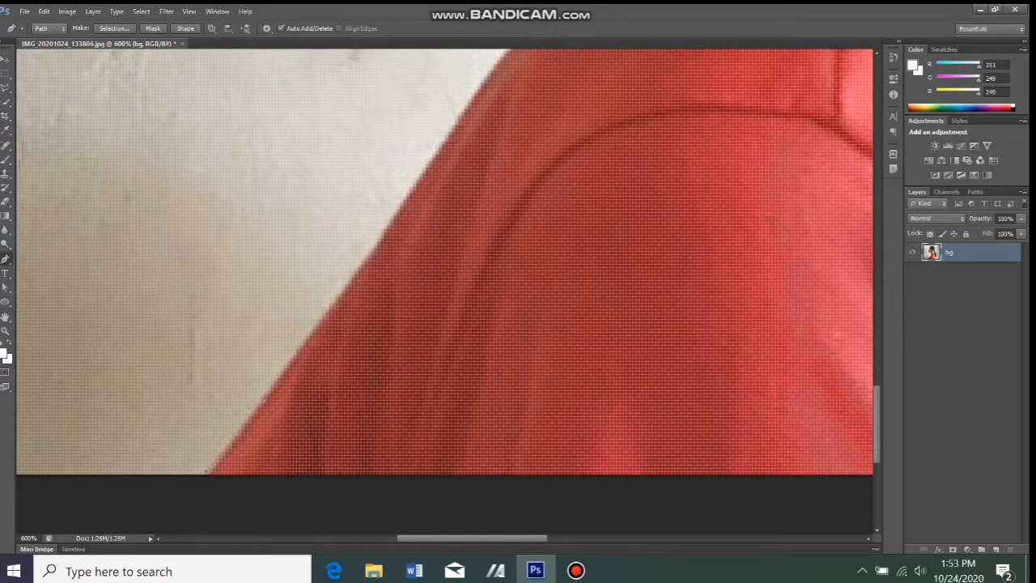
{"action": "key", "text": "ctrl+z"}
{"action": "left_click", "coordinate": [209, 474]}
{"action": "left_click", "coordinate": [293, 368]}
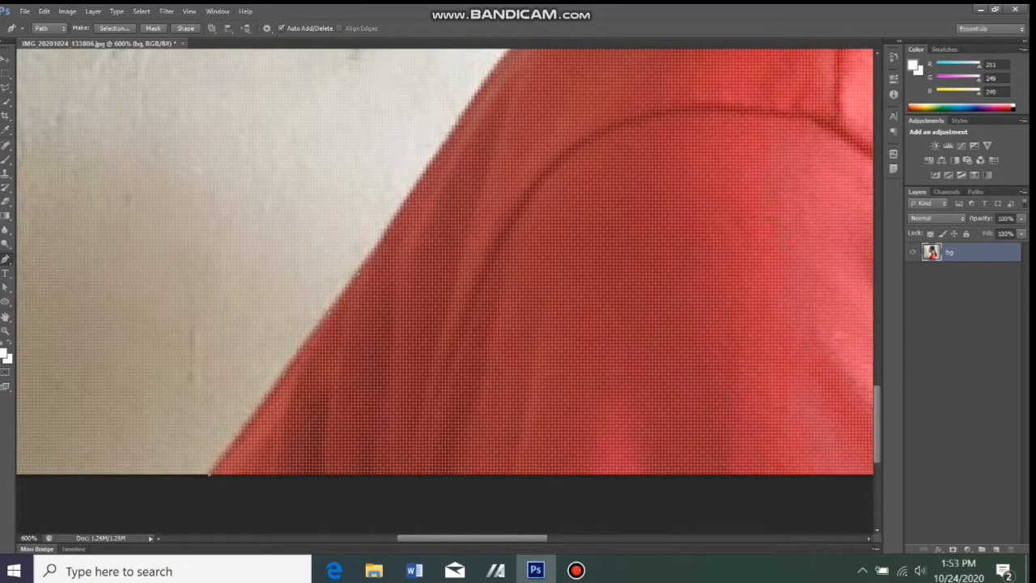
Step: Continue the Pen path along the front edge of the red shirt's shoulder up to the neck
{"action": "scroll", "coordinate": [445, 276], "scroll_direction": "up", "scroll_amount": 2}
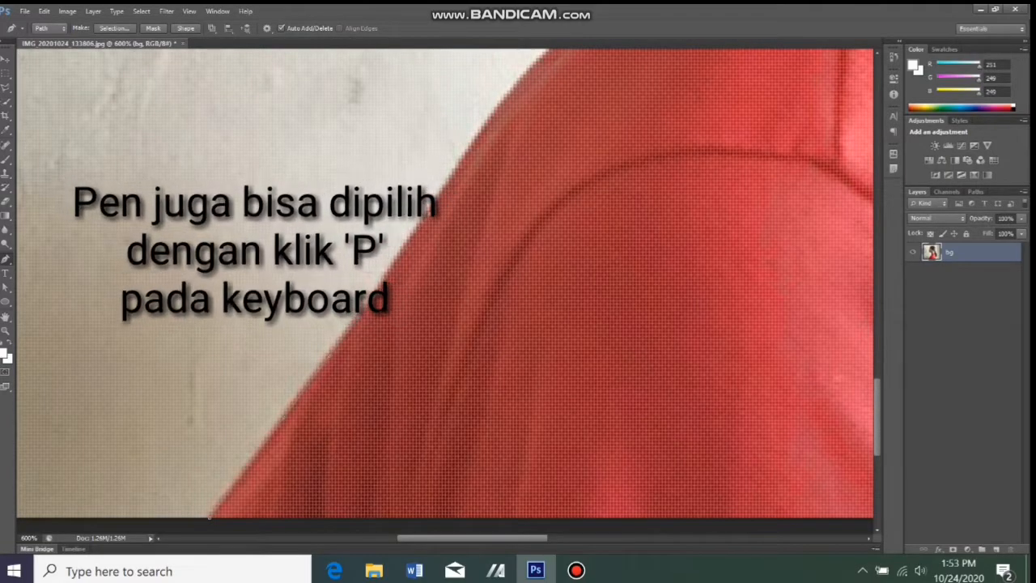
{"action": "scroll", "coordinate": [445, 292], "scroll_direction": "up", "scroll_amount": 1}
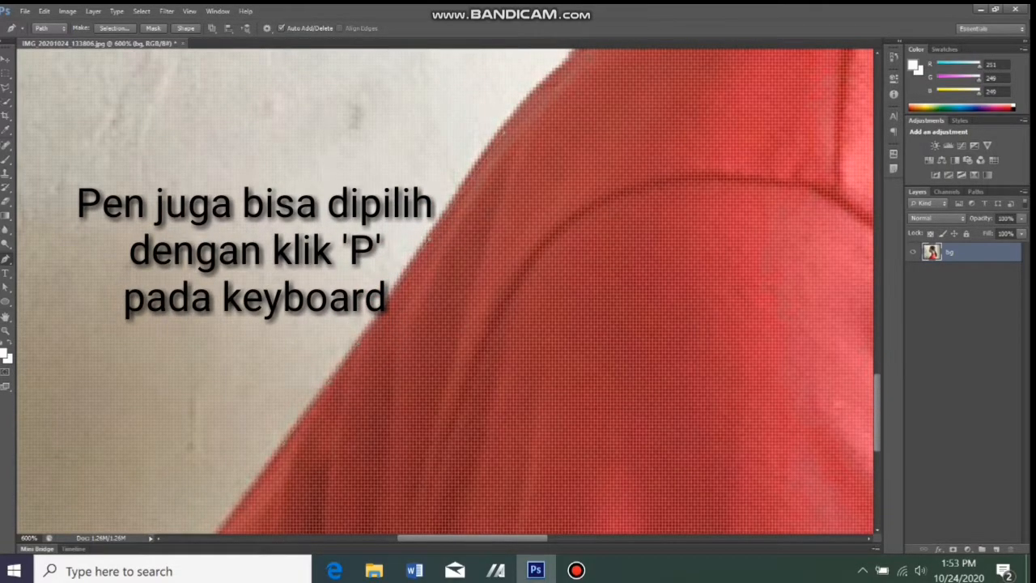
{"action": "scroll", "coordinate": [445, 291], "scroll_direction": "up", "scroll_amount": 3}
{"action": "scroll", "coordinate": [445, 291], "scroll_direction": "up", "scroll_amount": 3}
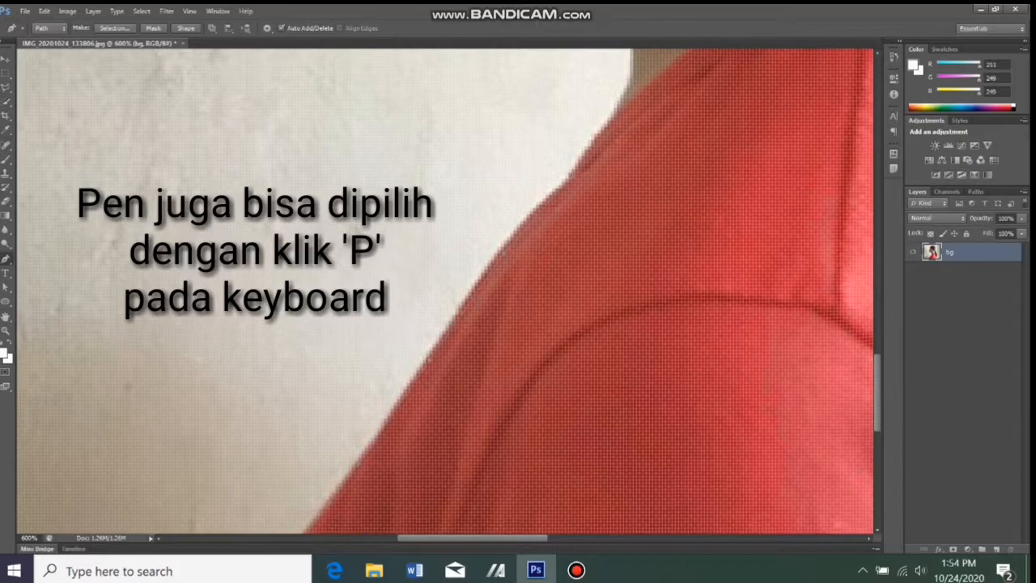
{"action": "scroll", "coordinate": [446, 291], "scroll_direction": "up", "scroll_amount": 4}
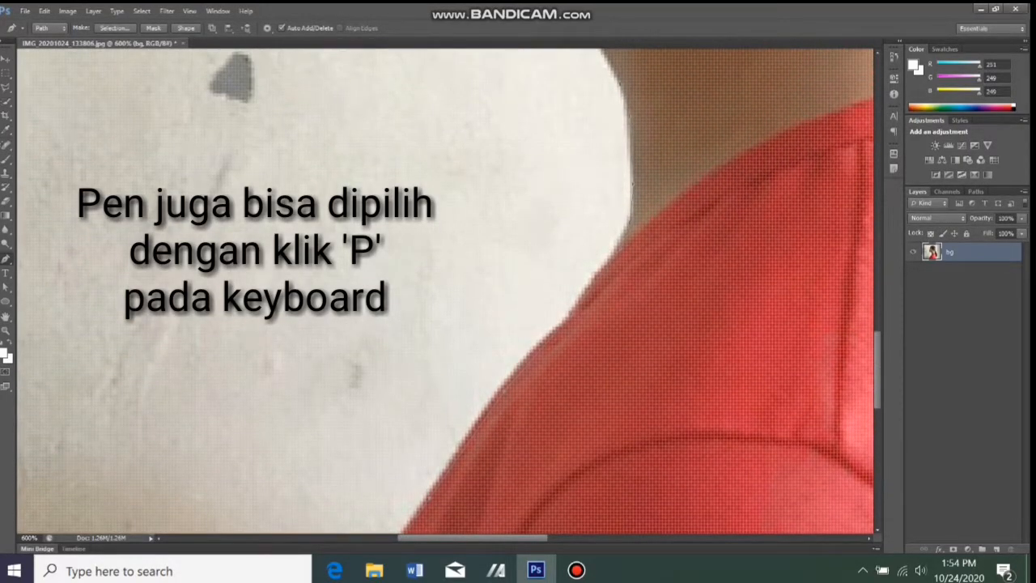
Step: Extend the Pen path up the front of the neck and along the underside of the jaw
{"action": "scroll", "coordinate": [446, 291], "scroll_direction": "up", "scroll_amount": 3}
{"action": "scroll", "coordinate": [445, 292], "scroll_direction": "up", "scroll_amount": 1}
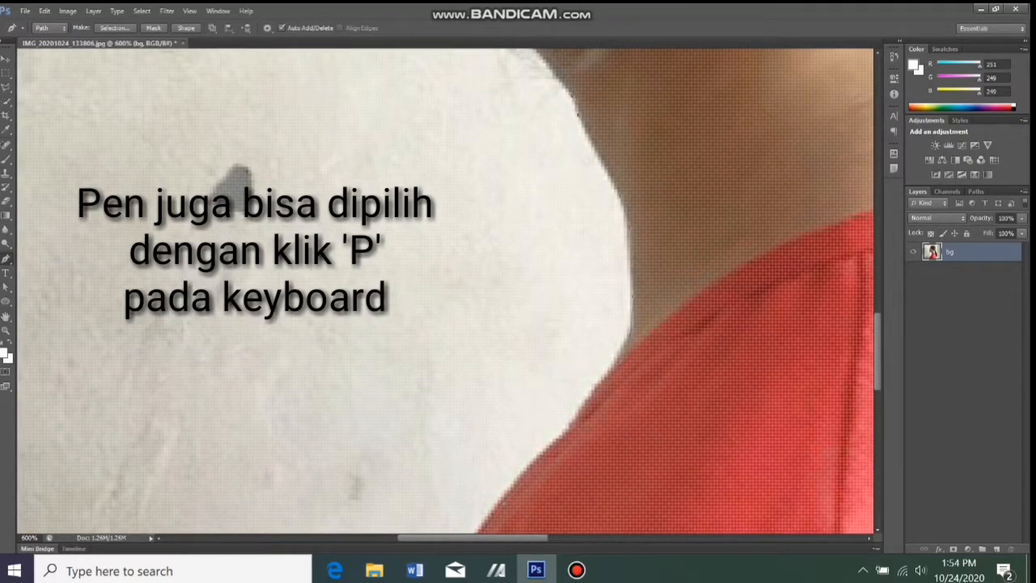
{"action": "scroll", "coordinate": [445, 291], "scroll_direction": "up", "scroll_amount": 1}
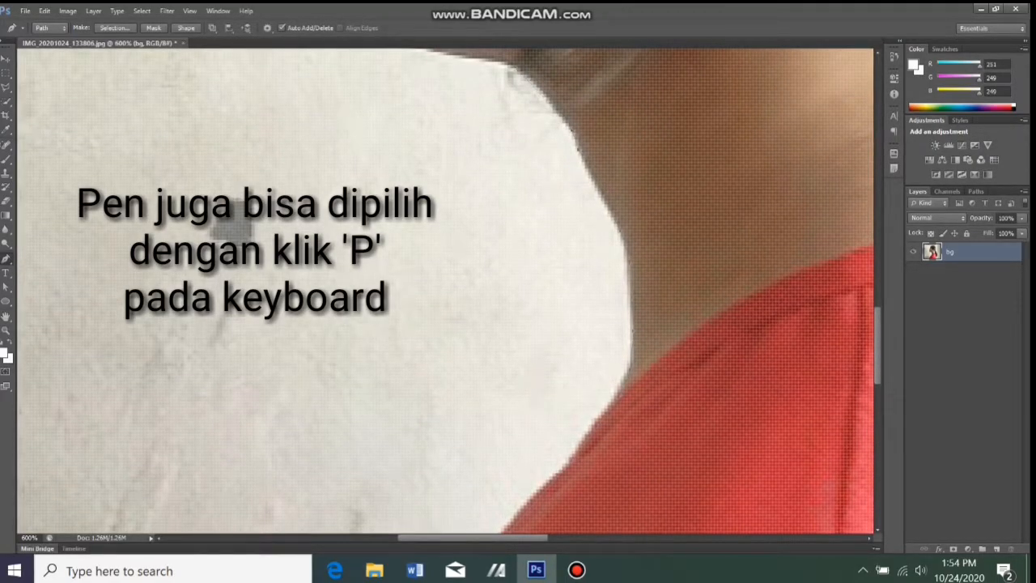
{"action": "scroll", "coordinate": [445, 291], "scroll_direction": "up", "scroll_amount": 1}
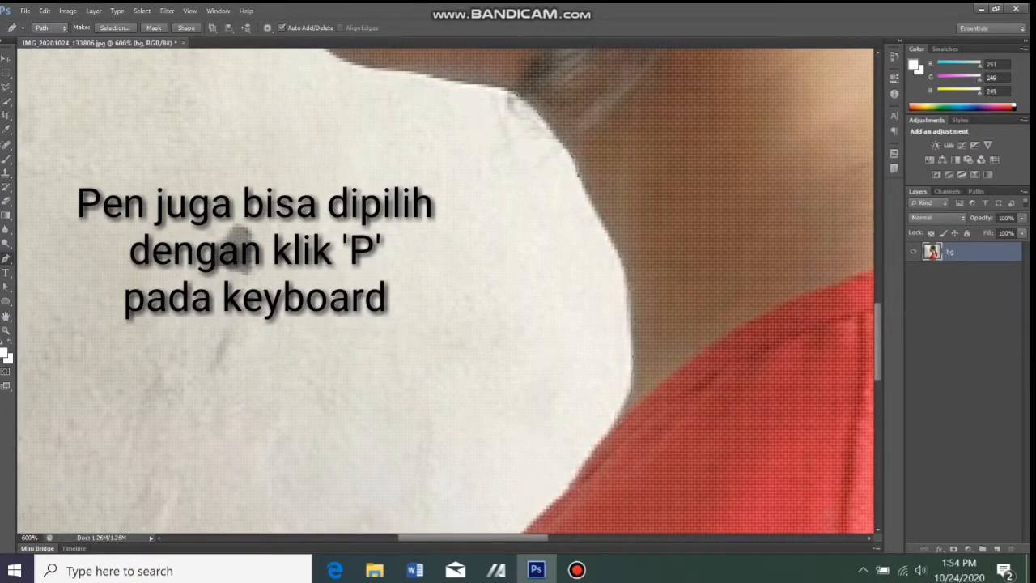
{"action": "scroll", "coordinate": [446, 291], "scroll_direction": "up", "scroll_amount": 2}
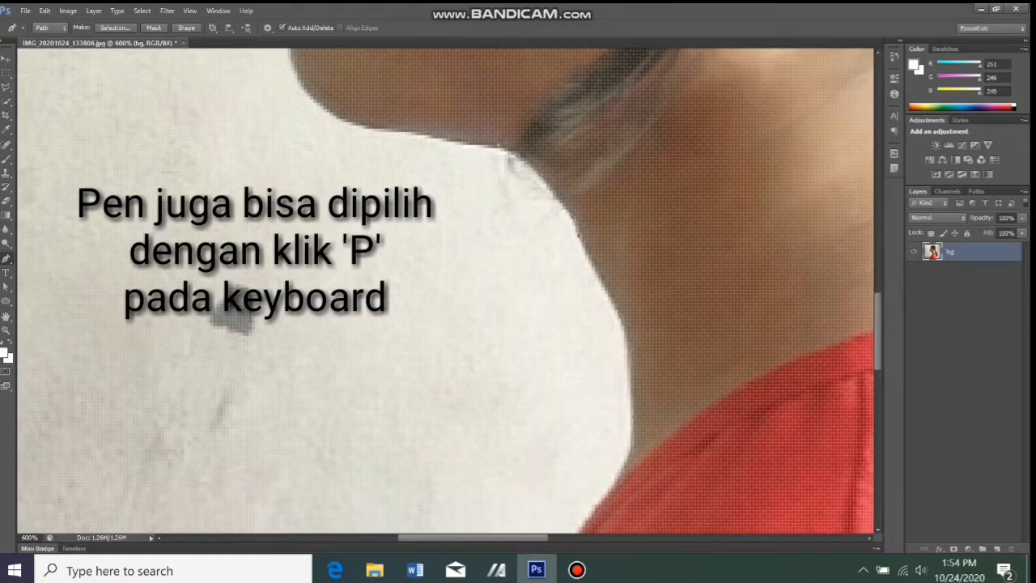
{"action": "scroll", "coordinate": [446, 292], "scroll_direction": "up", "scroll_amount": 2}
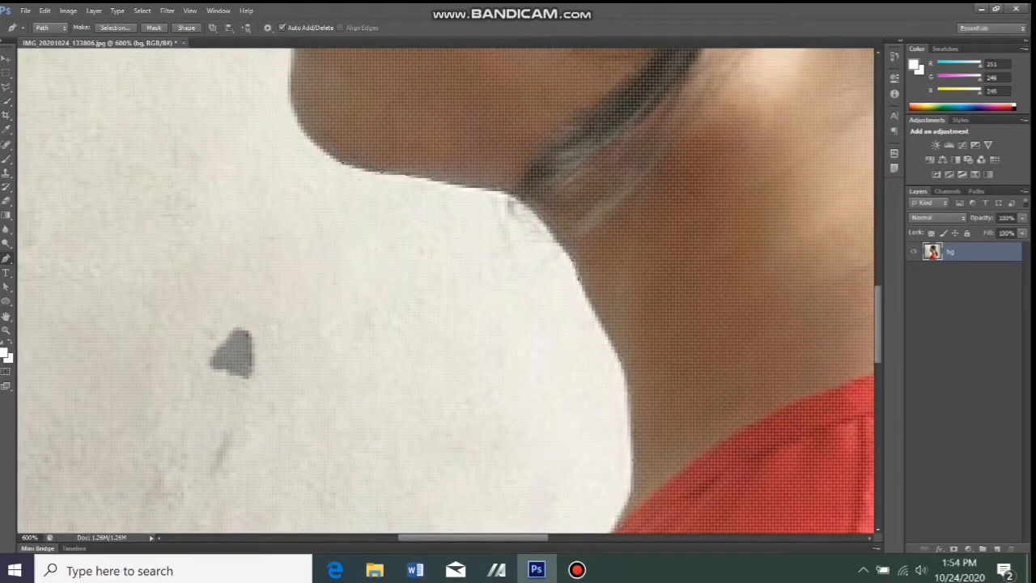
Step: Trace the Pen path around the chin and the lips in profile
{"action": "scroll", "coordinate": [445, 292], "scroll_direction": "up", "scroll_amount": 1}
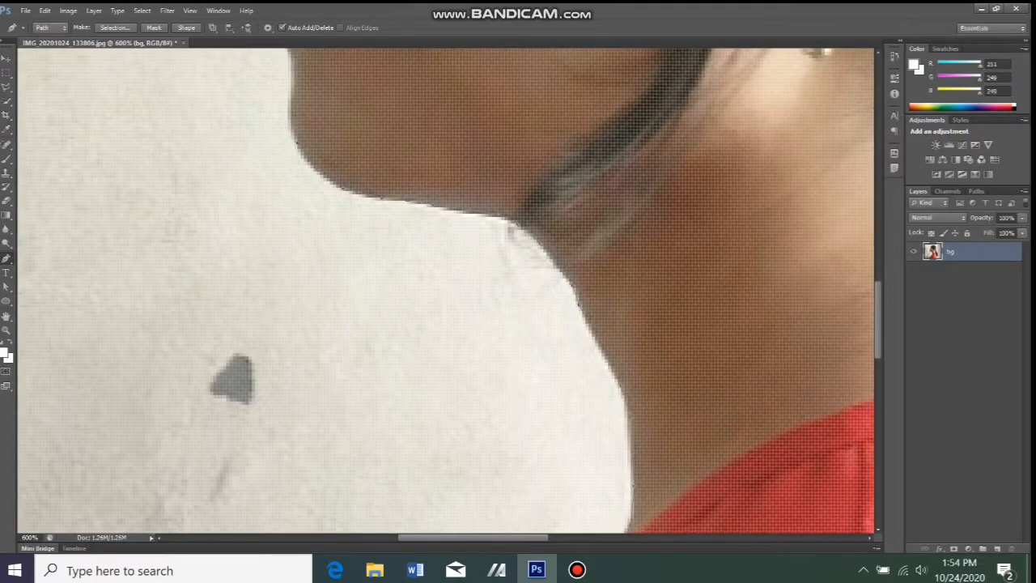
{"action": "scroll", "coordinate": [445, 292], "scroll_direction": "up", "scroll_amount": 2}
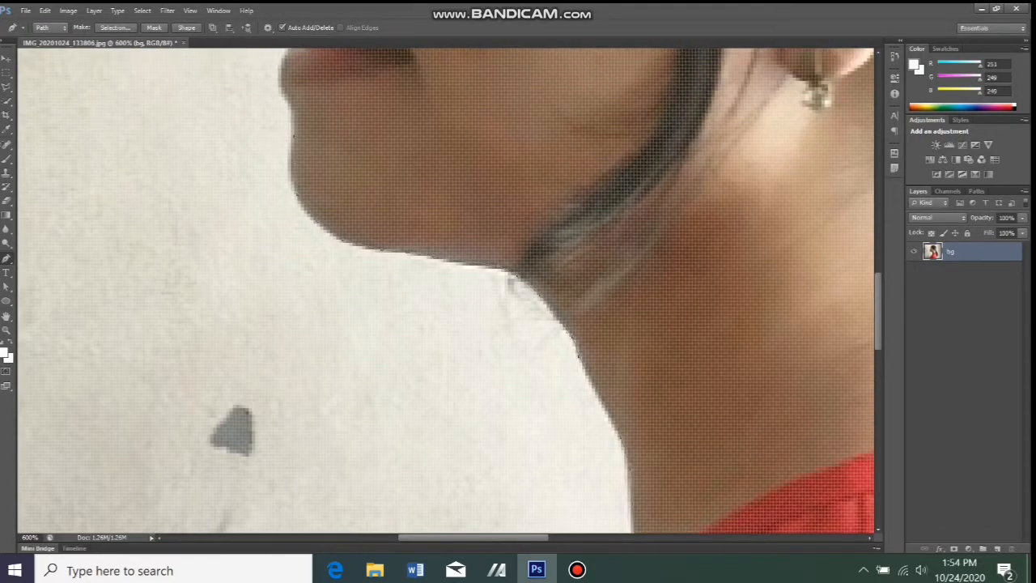
{"action": "scroll", "coordinate": [446, 291], "scroll_direction": "up", "scroll_amount": 2}
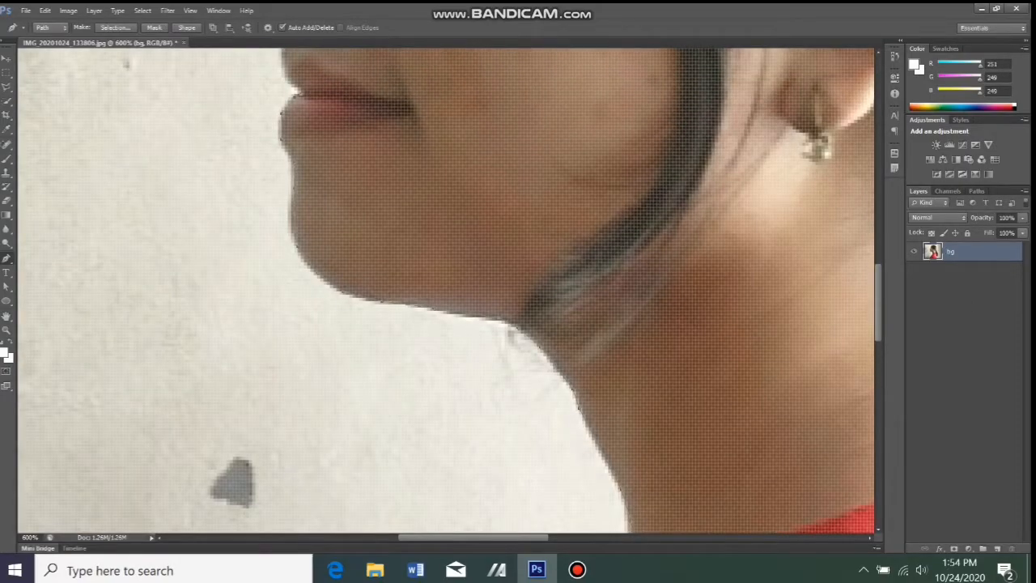
{"action": "scroll", "coordinate": [445, 292], "scroll_direction": "up", "scroll_amount": 2}
{"action": "scroll", "coordinate": [445, 291], "scroll_direction": "up", "scroll_amount": 2}
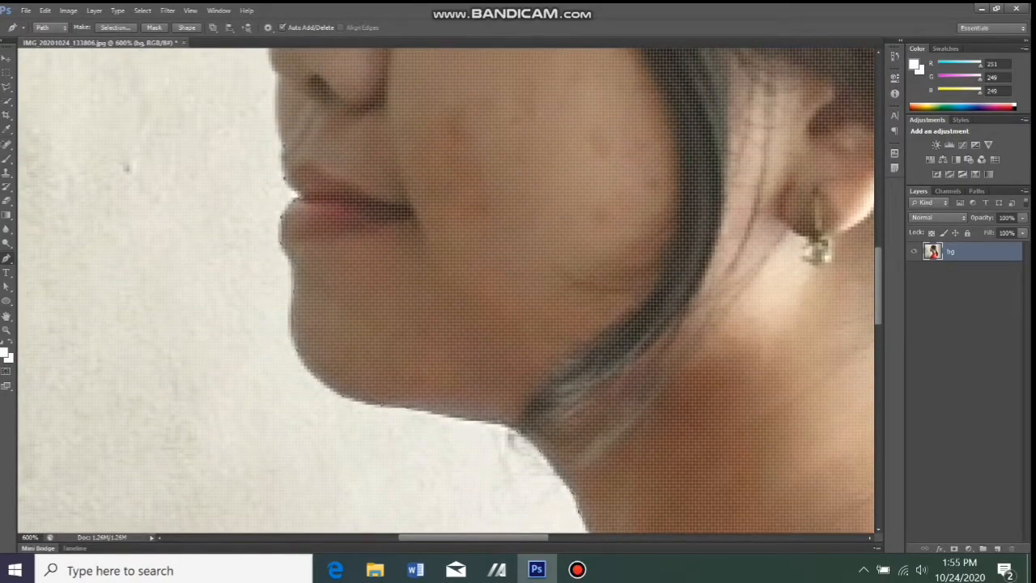
{"action": "scroll", "coordinate": [445, 291], "scroll_direction": "up", "scroll_amount": 2}
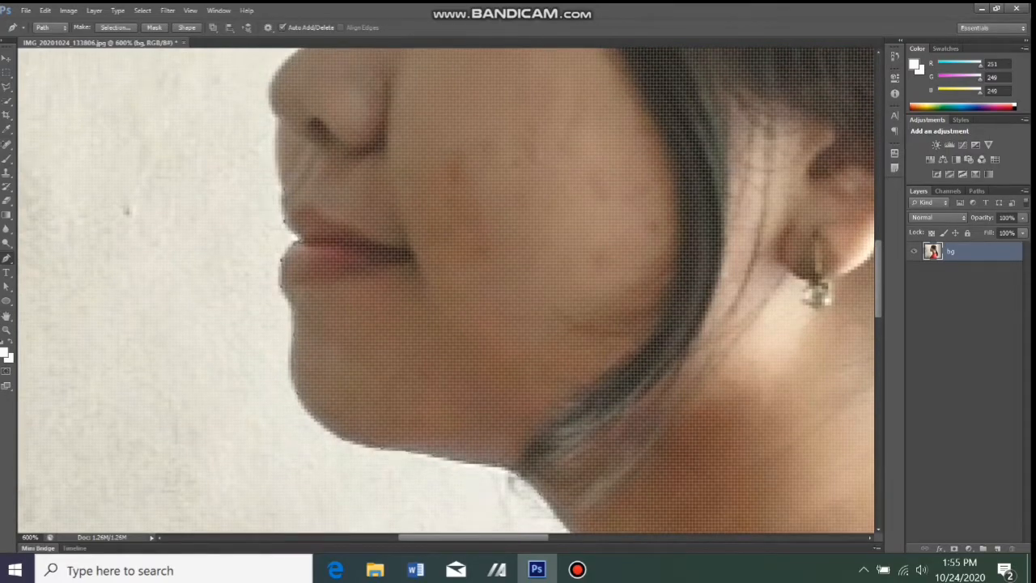
Step: Continue the Pen path from above the upper lip around the nose tip and up to the nose bridge
{"action": "left_click", "coordinate": [275, 118]}
{"action": "key", "text": "ctrl+z"}
{"action": "left_click", "coordinate": [278, 118]}
{"action": "scroll", "coordinate": [446, 292], "scroll_direction": "up", "scroll_amount": 1}
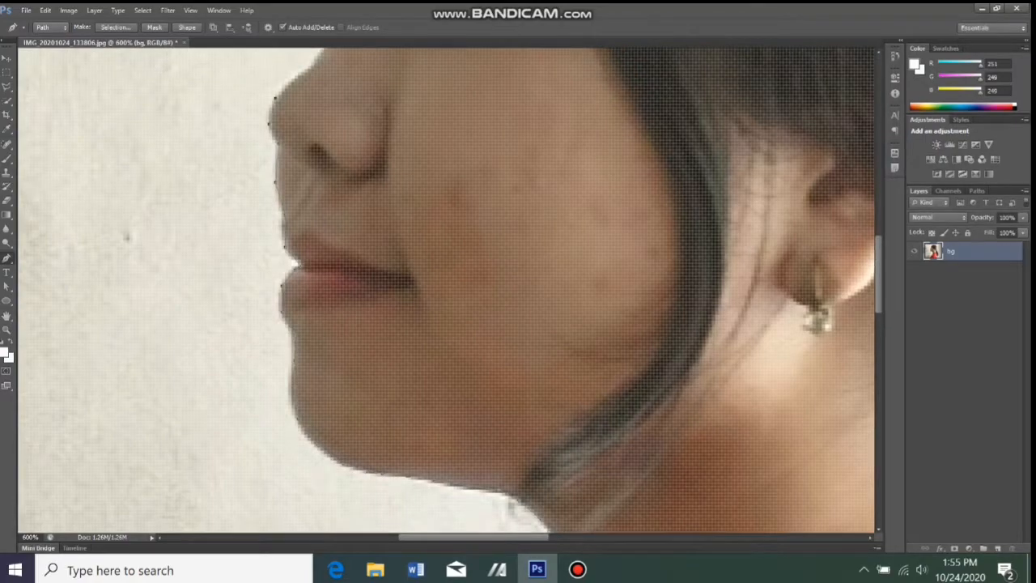
{"action": "scroll", "coordinate": [446, 292], "scroll_direction": "up", "scroll_amount": 2}
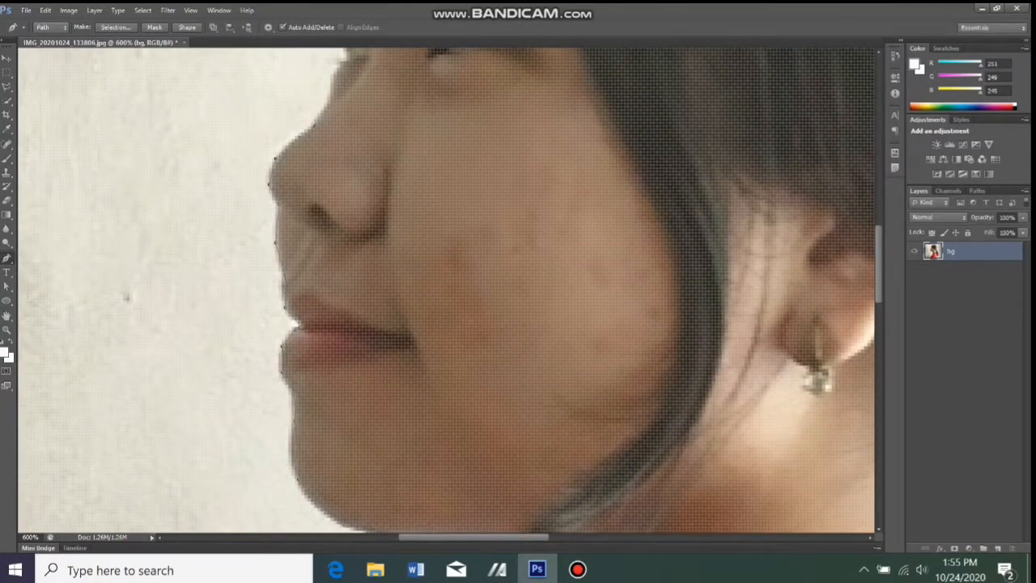
{"action": "scroll", "coordinate": [445, 291], "scroll_direction": "up", "scroll_amount": 1}
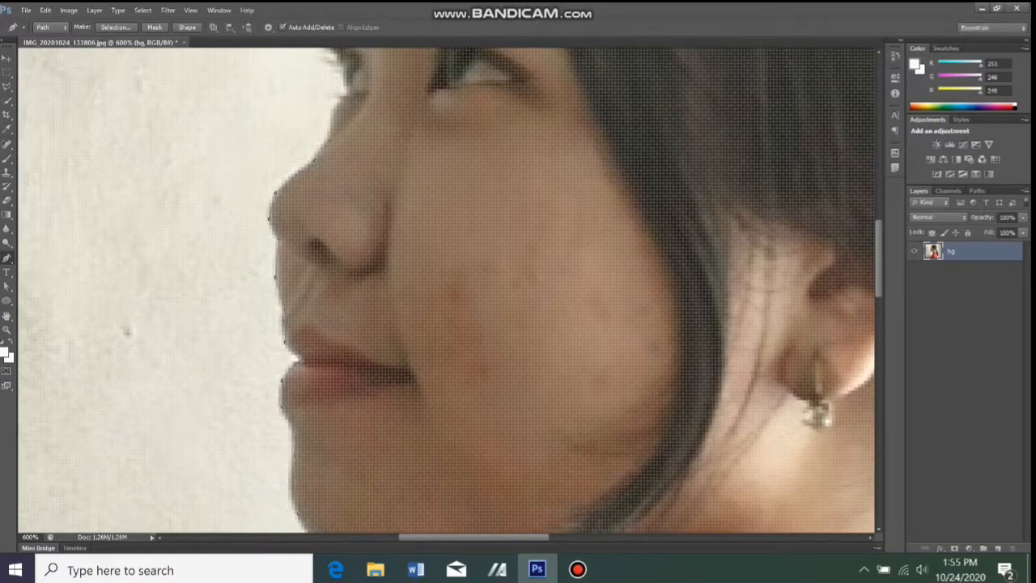
{"action": "scroll", "coordinate": [445, 291], "scroll_direction": "up", "scroll_amount": 1}
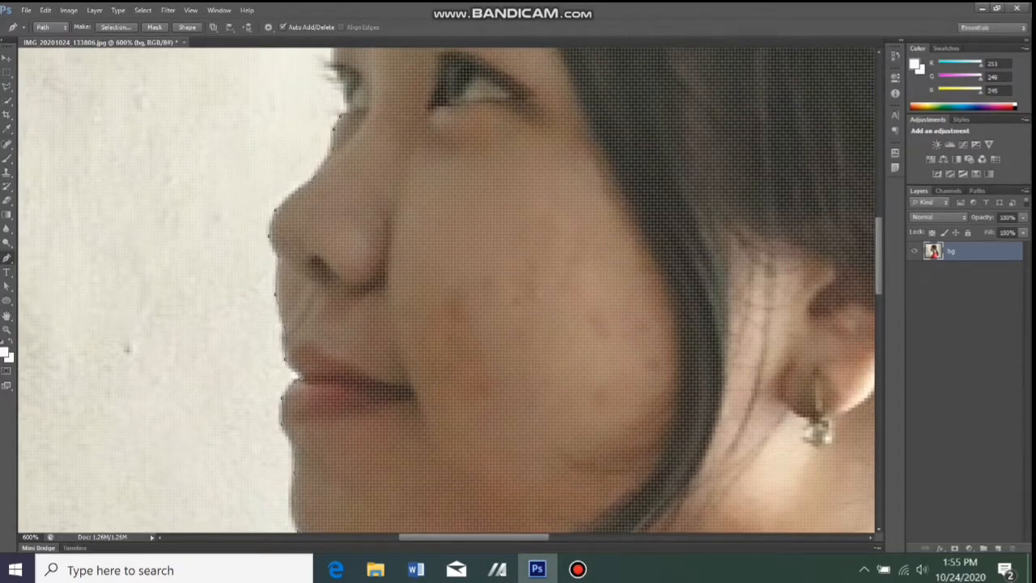
Step: Trace the Pen path around the far eye's lashes and the protruding eyebrow
{"action": "scroll", "coordinate": [445, 291], "scroll_direction": "up", "scroll_amount": 1}
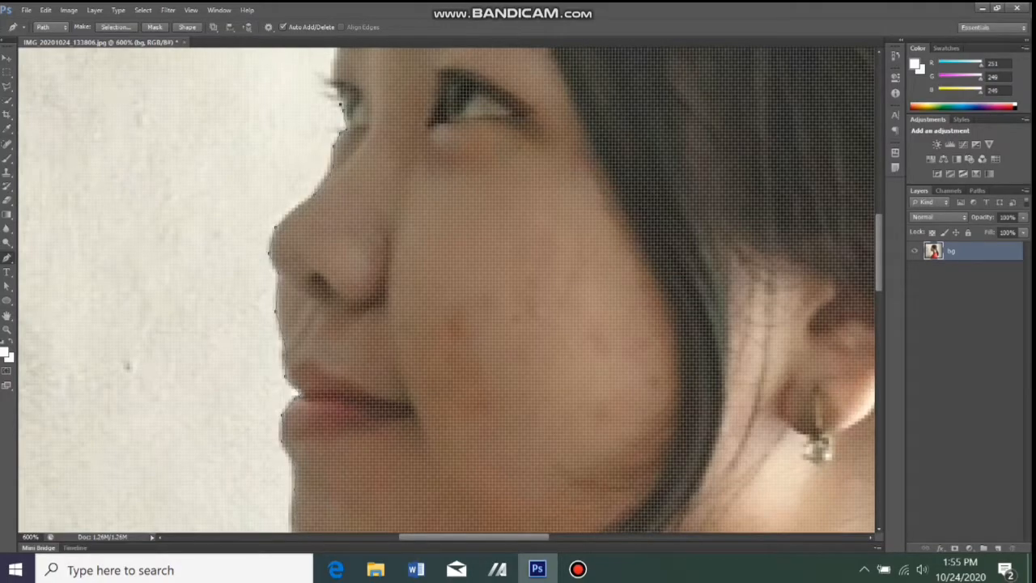
{"action": "scroll", "coordinate": [324, 122], "scroll_direction": "up", "scroll_amount": 1}
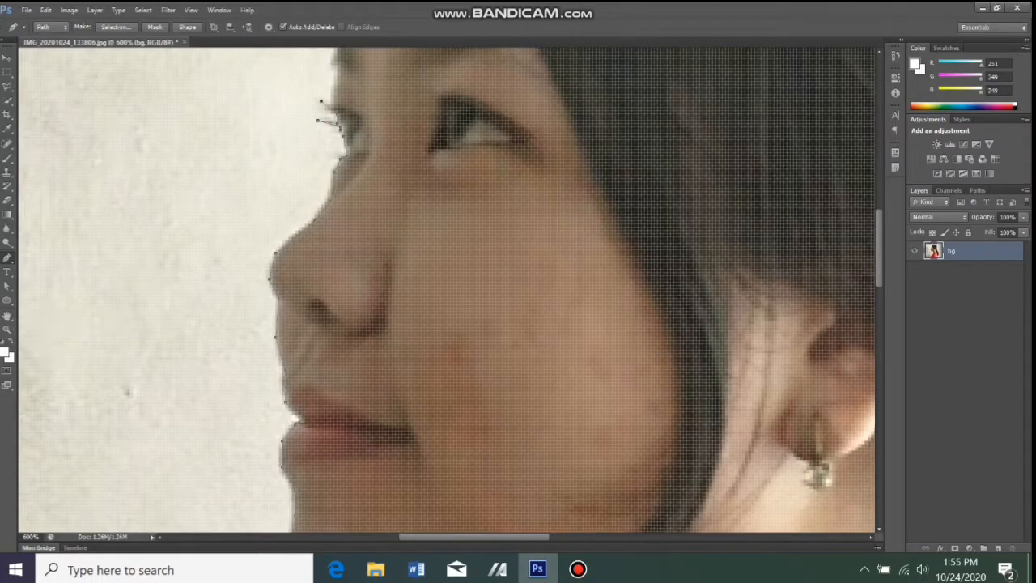
{"action": "scroll", "coordinate": [324, 105], "scroll_direction": "up", "scroll_amount": 1}
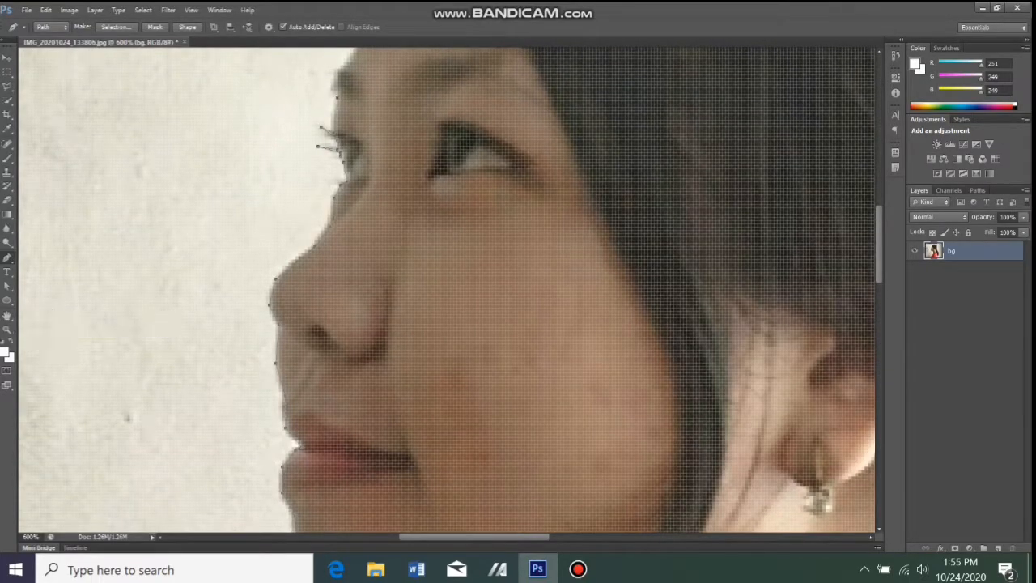
{"action": "scroll", "coordinate": [451, 291], "scroll_direction": "up", "scroll_amount": 2}
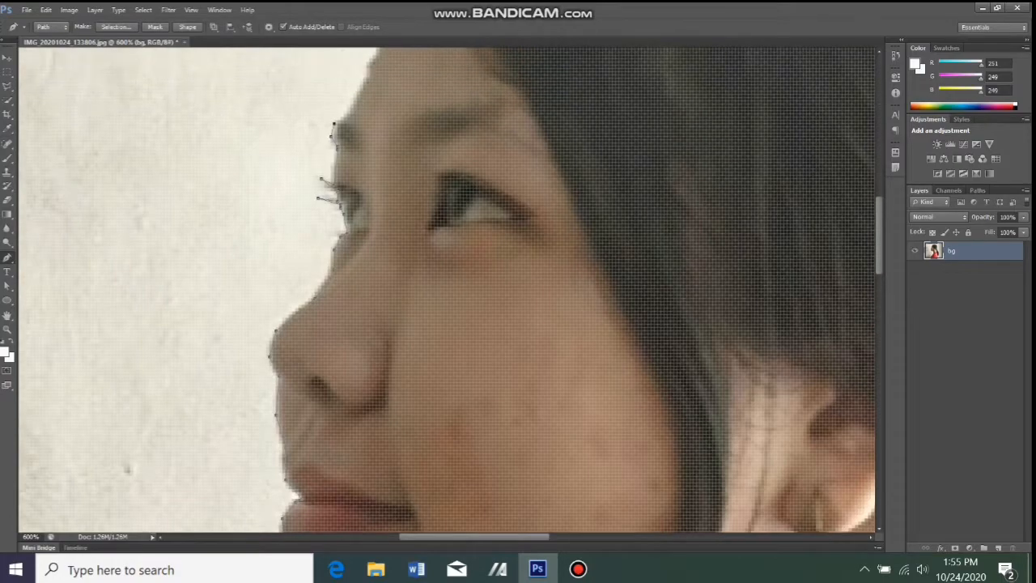
{"action": "scroll", "coordinate": [451, 290], "scroll_direction": "up", "scroll_amount": 2}
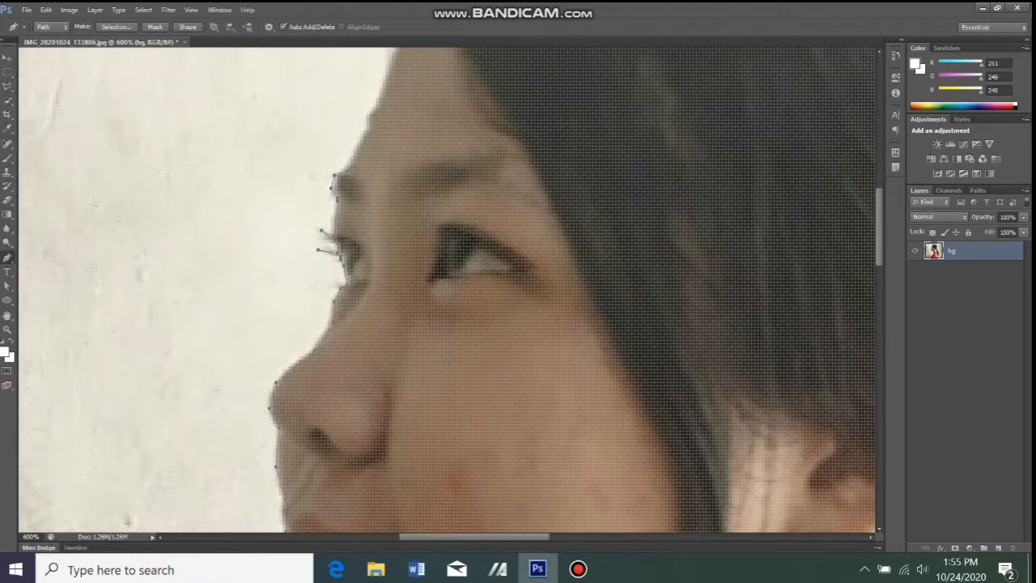
Step: Extend the Pen path up the forehead and along the front hair edge to the top of the head
{"action": "scroll", "coordinate": [451, 289], "scroll_direction": "up", "scroll_amount": 2}
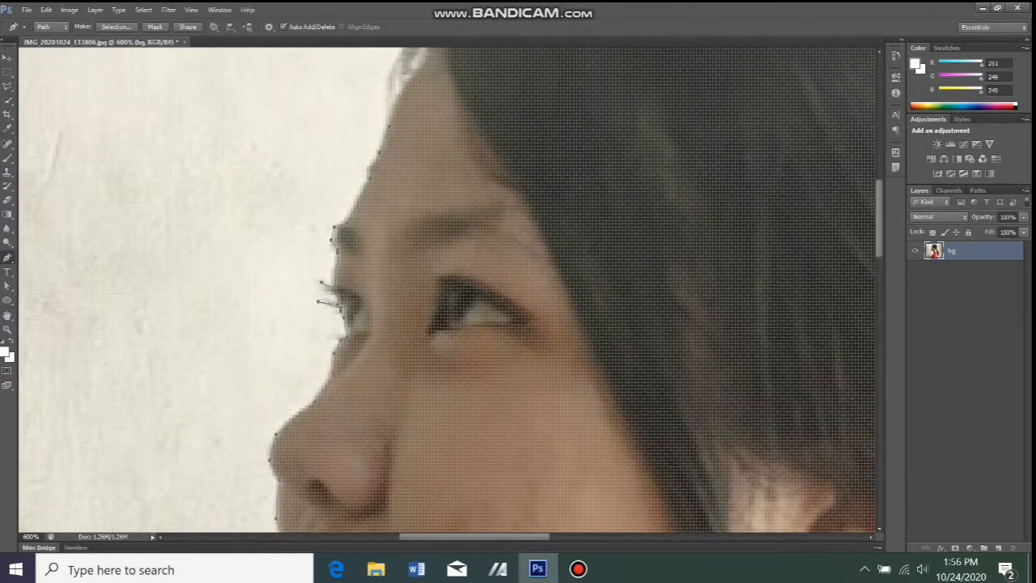
{"action": "scroll", "coordinate": [451, 289], "scroll_direction": "up", "scroll_amount": 4}
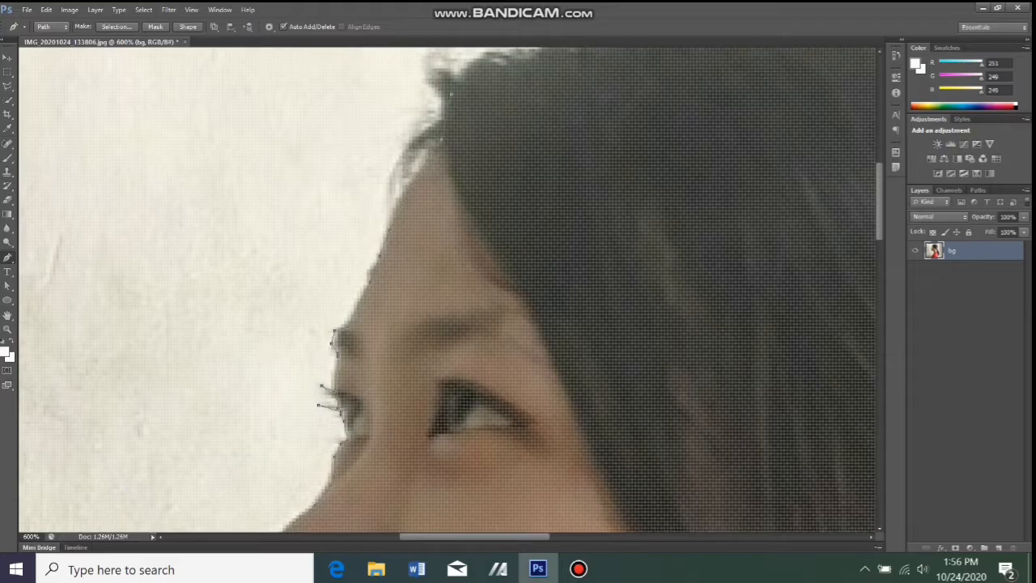
{"action": "scroll", "coordinate": [451, 290], "scroll_direction": "up", "scroll_amount": 1}
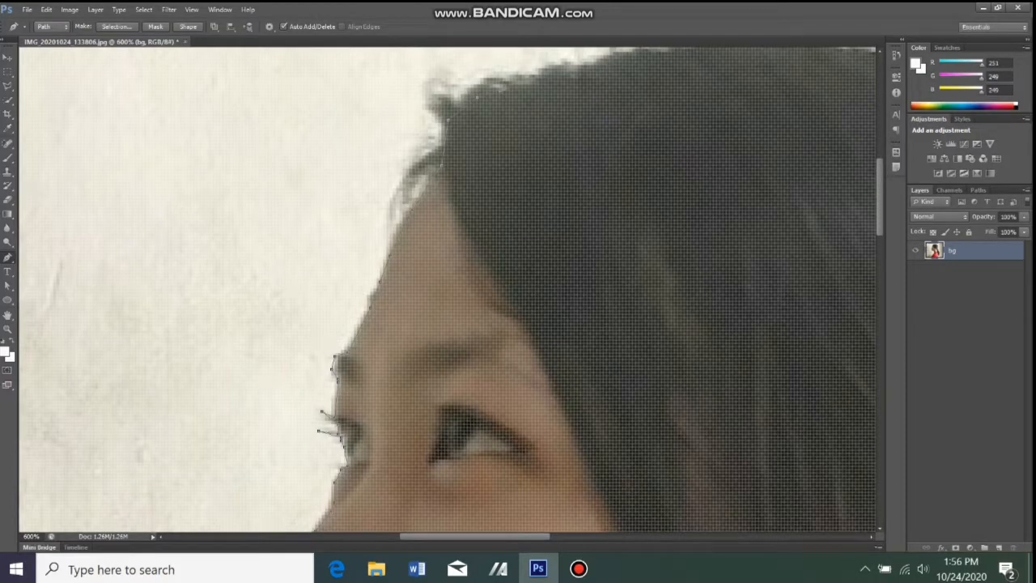
{"action": "scroll", "coordinate": [451, 289], "scroll_direction": "up", "scroll_amount": 1}
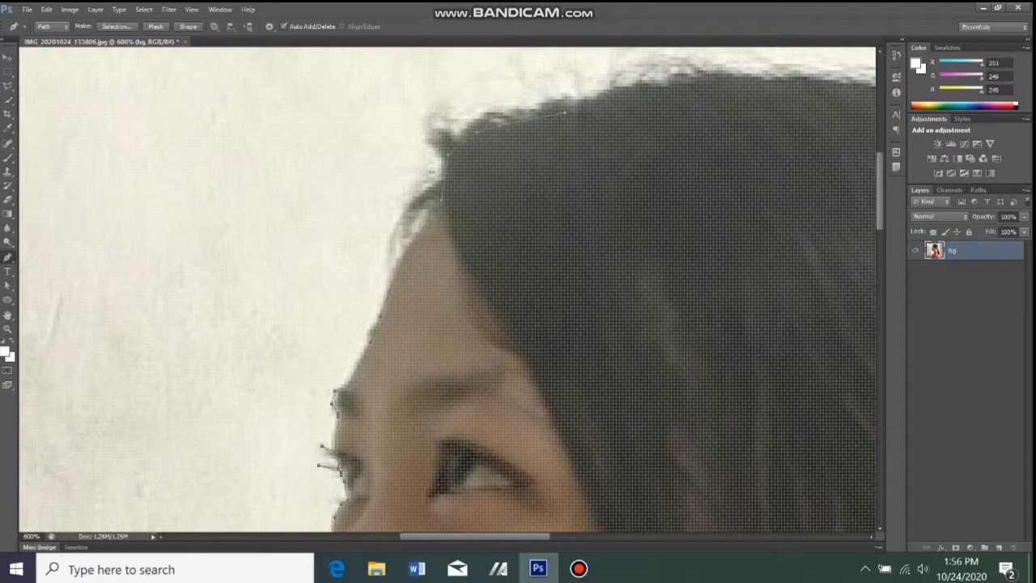
{"action": "left_click", "coordinate": [706, 86]}
{"action": "scroll", "coordinate": [707, 97], "scroll_direction": "up", "scroll_amount": 1}
{"action": "scroll", "coordinate": [707, 97], "scroll_direction": "right", "scroll_amount": 8}
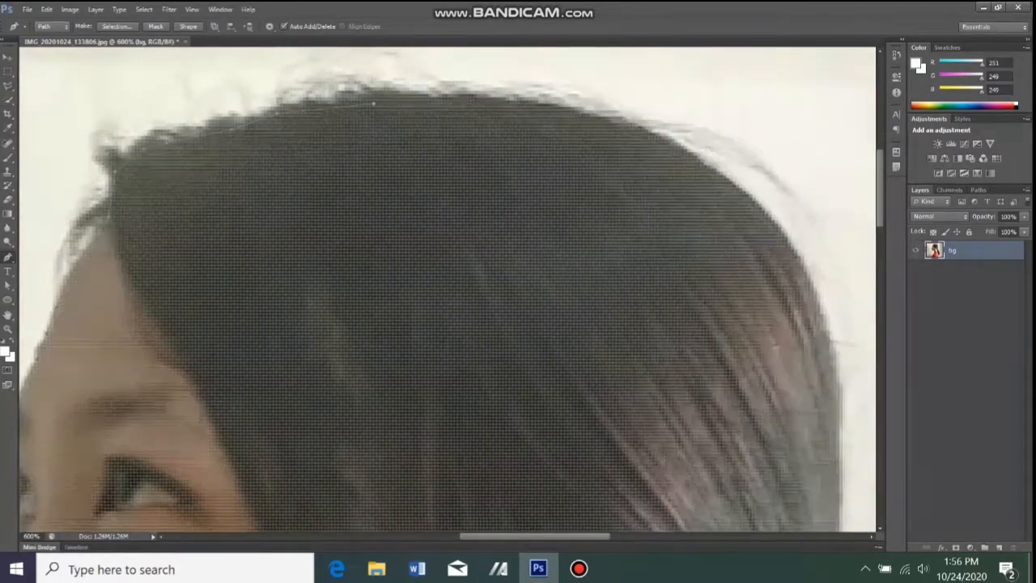
Step: Continue the Pen path over the crown and down the back of the head to the hair tie
{"action": "left_click", "coordinate": [554, 105]}
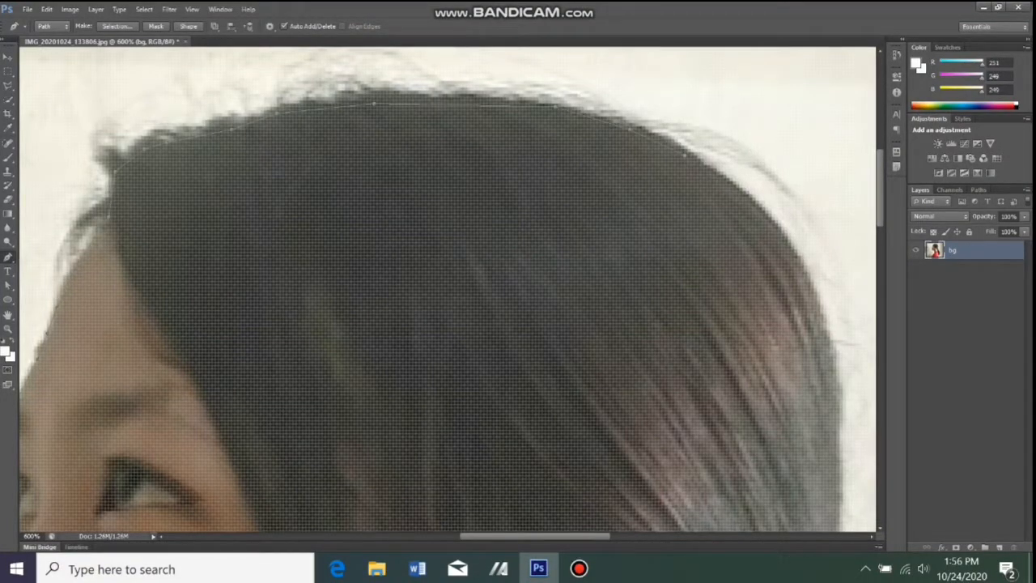
{"action": "scroll", "coordinate": [451, 289], "scroll_direction": "down", "scroll_amount": 2}
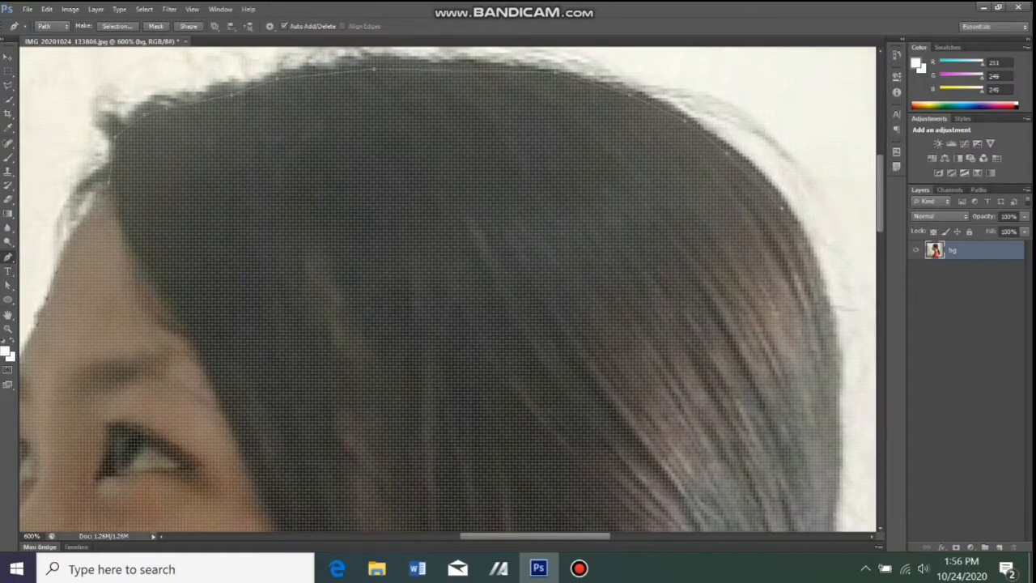
{"action": "scroll", "coordinate": [451, 289], "scroll_direction": "down", "scroll_amount": 5}
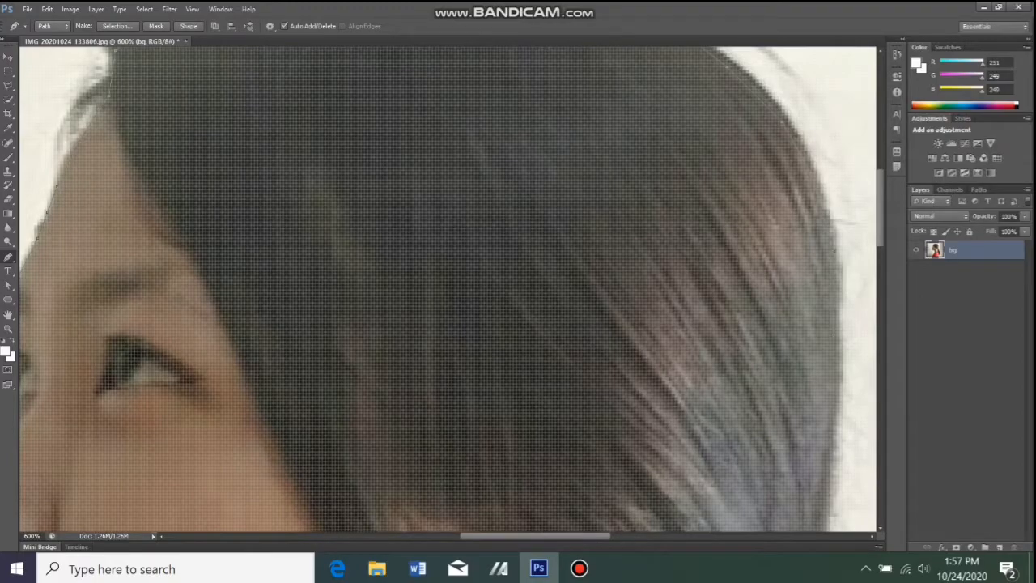
{"action": "scroll", "coordinate": [451, 289], "scroll_direction": "down", "scroll_amount": 3}
{"action": "scroll", "coordinate": [451, 289], "scroll_direction": "down", "scroll_amount": 5}
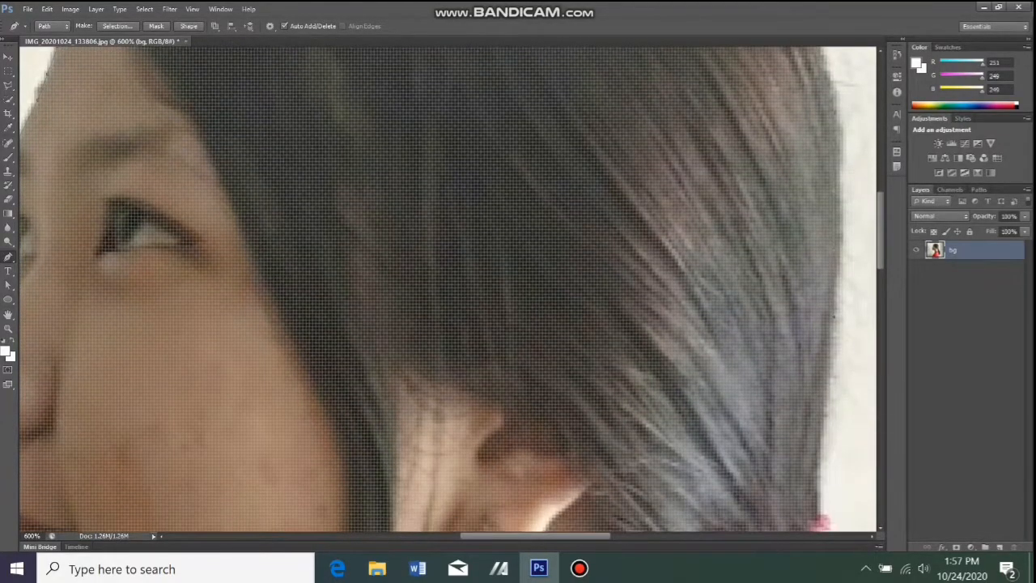
{"action": "scroll", "coordinate": [451, 289], "scroll_direction": "down", "scroll_amount": 8}
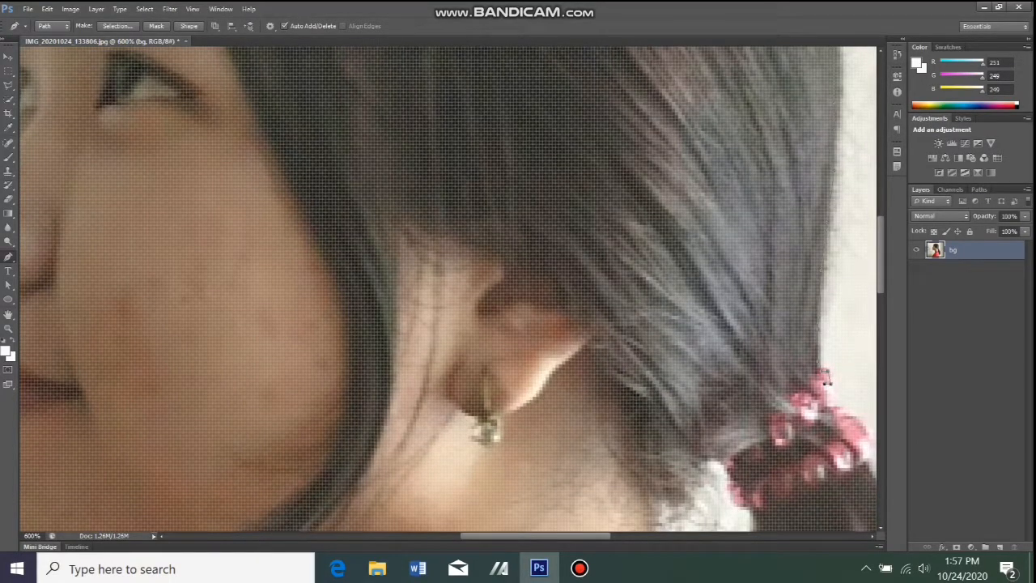
Step: Trace the Pen path around the outer edge of the pink beaded hair tie to the start of the ponytail
{"action": "scroll", "coordinate": [825, 379], "scroll_direction": "down", "scroll_amount": 1}
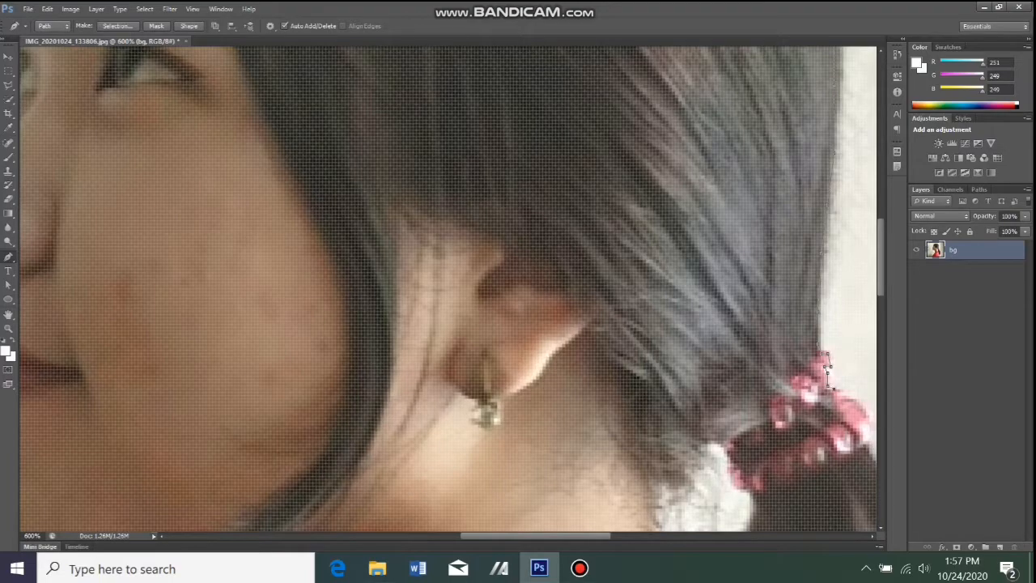
{"action": "scroll", "coordinate": [826, 356], "scroll_direction": "down", "scroll_amount": 1}
{"action": "left_click", "coordinate": [864, 385]}
{"action": "scroll", "coordinate": [826, 356], "scroll_direction": "down", "scroll_amount": 1}
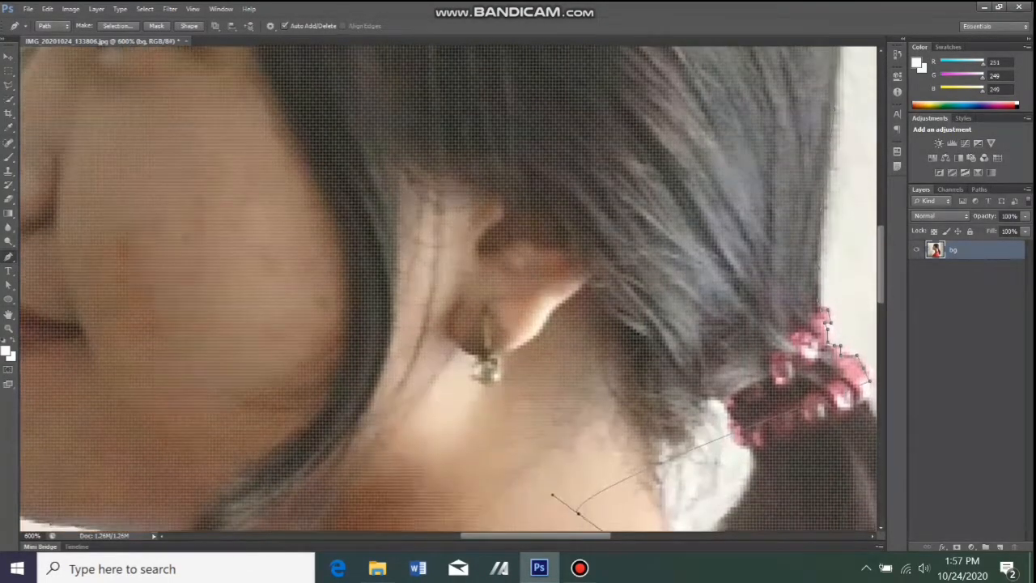
{"action": "scroll", "coordinate": [858, 372], "scroll_direction": "right", "scroll_amount": 5}
{"action": "scroll", "coordinate": [858, 373], "scroll_direction": "down", "scroll_amount": 1}
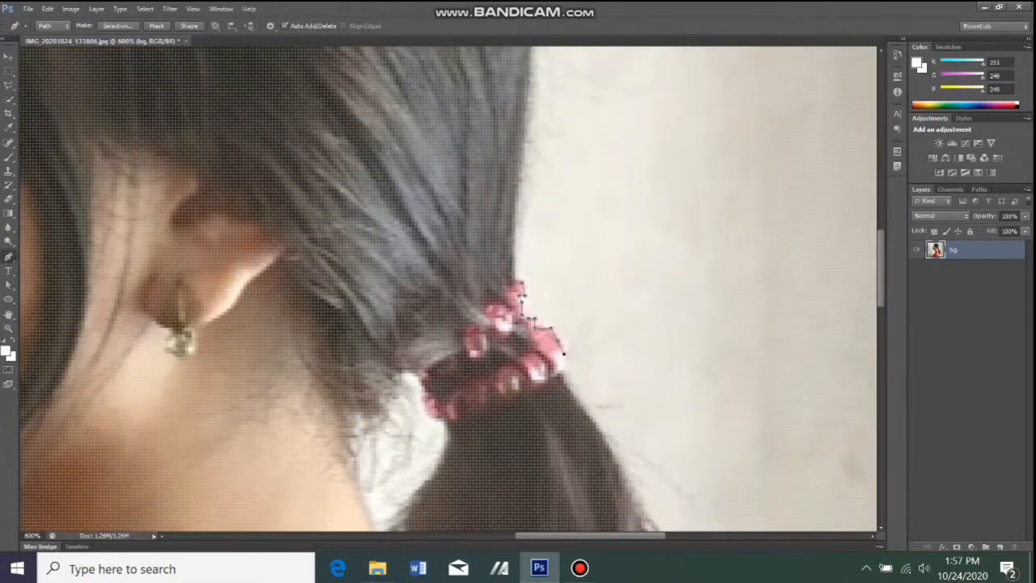
{"action": "left_click", "coordinate": [561, 373]}
Step: Extend the Pen path down the upper outer edge of the ponytail, leaving out the loose strands
{"action": "scroll", "coordinate": [453, 289], "scroll_direction": "down", "scroll_amount": 4}
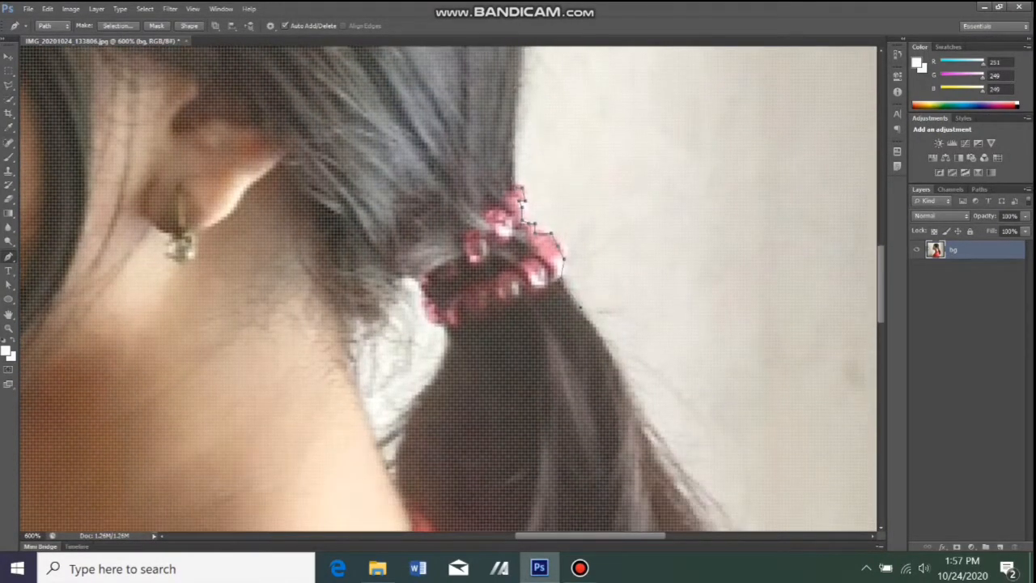
{"action": "scroll", "coordinate": [453, 289], "scroll_direction": "down", "scroll_amount": 2}
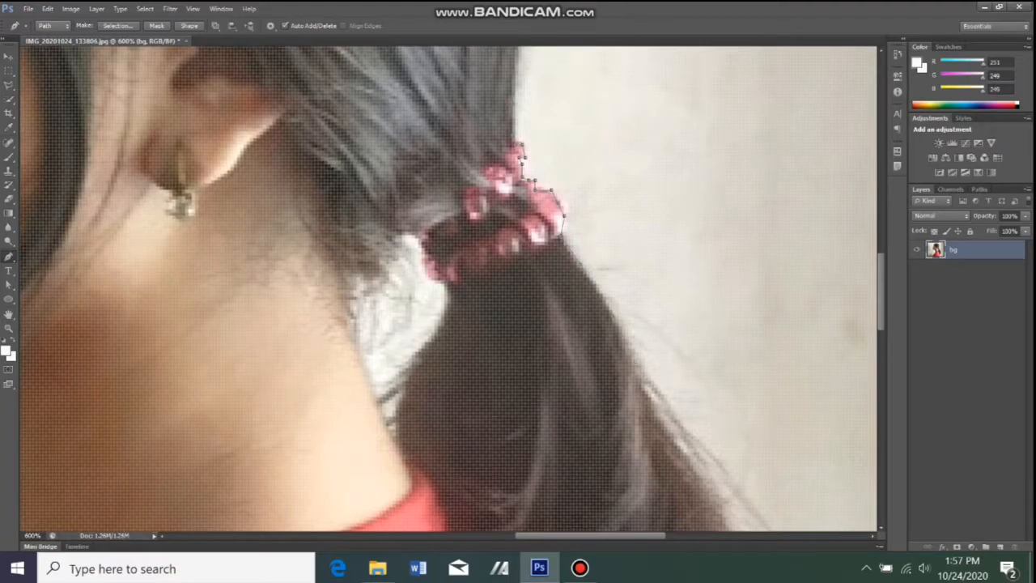
{"action": "scroll", "coordinate": [452, 289], "scroll_direction": "down", "scroll_amount": 3}
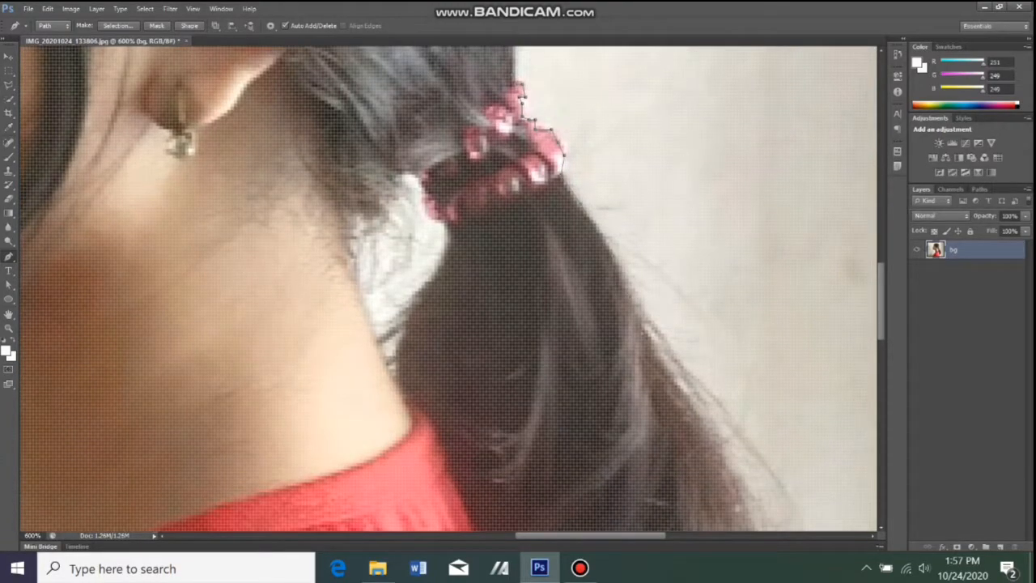
{"action": "scroll", "coordinate": [453, 289], "scroll_direction": "down", "scroll_amount": 4}
{"action": "scroll", "coordinate": [453, 289], "scroll_direction": "down", "scroll_amount": 1}
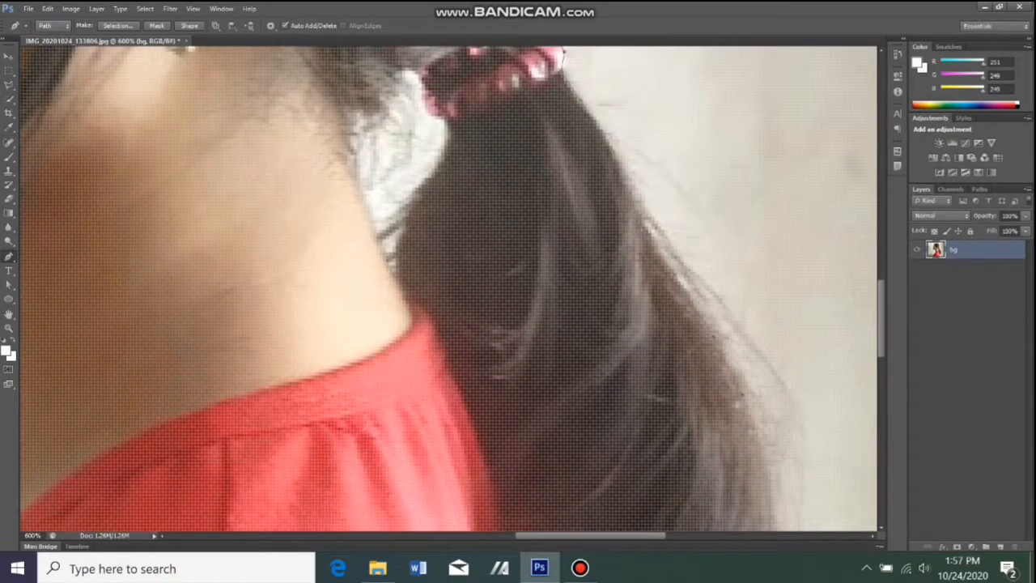
{"action": "scroll", "coordinate": [453, 289], "scroll_direction": "down", "scroll_amount": 2}
{"action": "scroll", "coordinate": [452, 289], "scroll_direction": "down", "scroll_amount": 5}
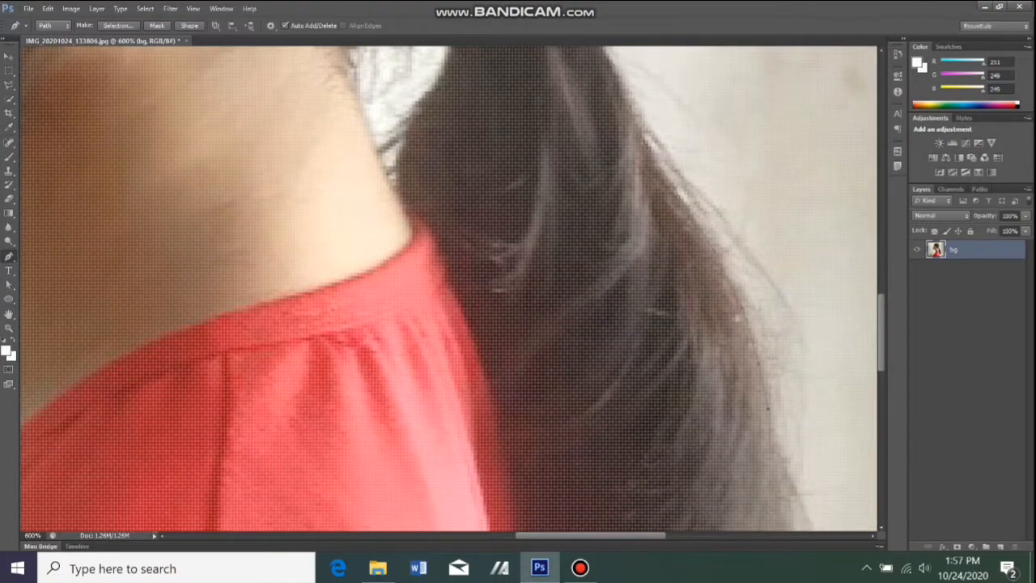
Step: Trace the Pen path around the lower end of the ponytail to where its tip meets the red shirt
{"action": "scroll", "coordinate": [452, 289], "scroll_direction": "down", "scroll_amount": 6}
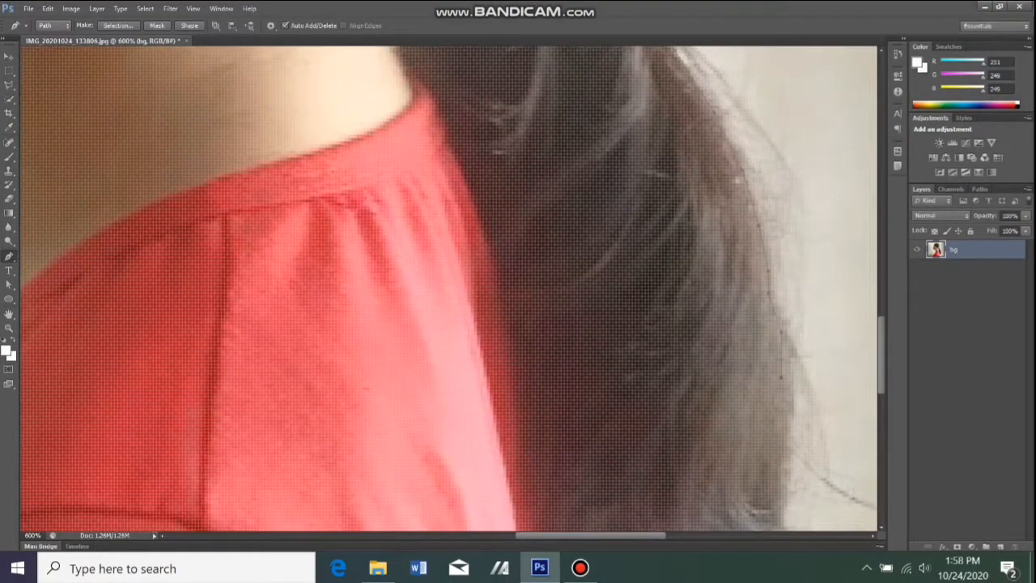
{"action": "scroll", "coordinate": [453, 289], "scroll_direction": "down", "scroll_amount": 4}
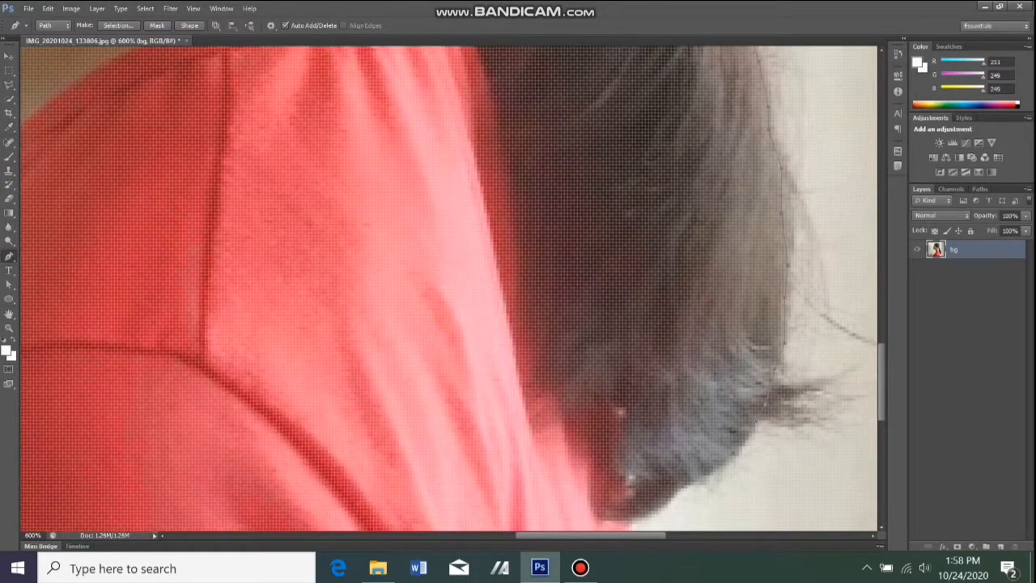
{"action": "scroll", "coordinate": [452, 289], "scroll_direction": "down", "scroll_amount": 1}
{"action": "scroll", "coordinate": [453, 289], "scroll_direction": "down", "scroll_amount": 1}
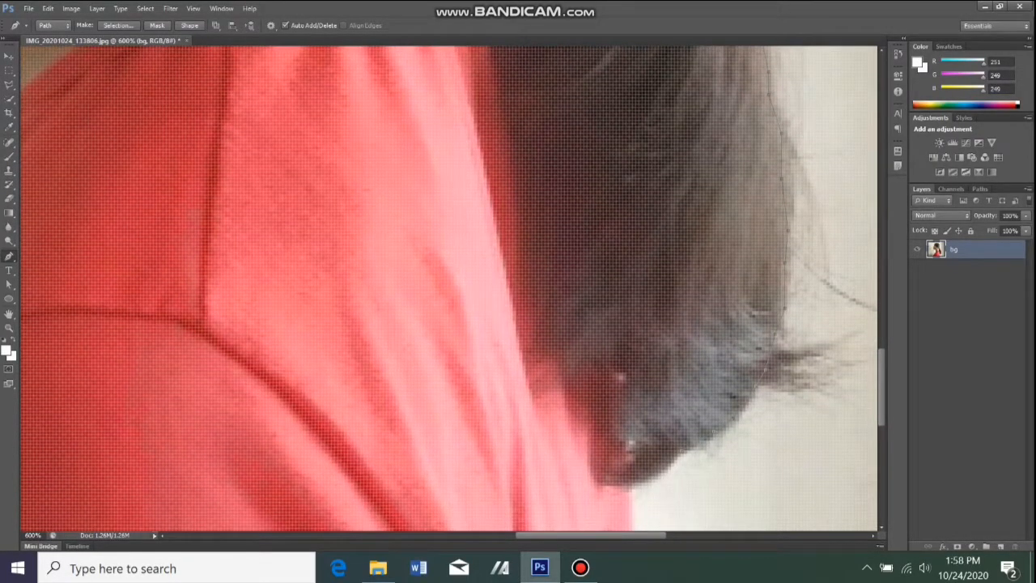
{"action": "scroll", "coordinate": [453, 289], "scroll_direction": "down", "scroll_amount": 1}
{"action": "scroll", "coordinate": [632, 465], "scroll_direction": "down", "scroll_amount": 1}
Step: Continue the Pen path from the ponytail tip down the back edge of the shirt to the image's bottom edge
{"action": "left_click", "coordinate": [630, 473]}
{"action": "scroll", "coordinate": [630, 469], "scroll_direction": "down", "scroll_amount": 2}
{"action": "left_click", "coordinate": [633, 467]}
{"action": "scroll", "coordinate": [633, 467], "scroll_direction": "down", "scroll_amount": 2}
{"action": "left_click", "coordinate": [639, 477]}
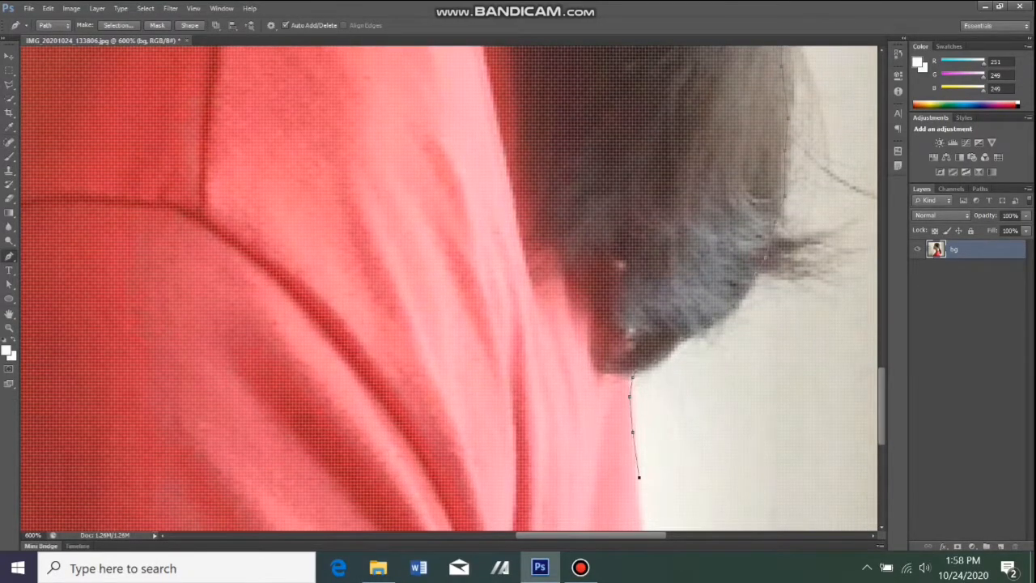
{"action": "scroll", "coordinate": [639, 476], "scroll_direction": "down", "scroll_amount": 2}
{"action": "key", "text": "ctrl+z"}
{"action": "left_click", "coordinate": [640, 466]}
{"action": "scroll", "coordinate": [640, 465], "scroll_direction": "down", "scroll_amount": 2}
{"action": "left_click", "coordinate": [639, 461]}
{"action": "scroll", "coordinate": [640, 461], "scroll_direction": "down", "scroll_amount": 1}
{"action": "left_click", "coordinate": [639, 476]}
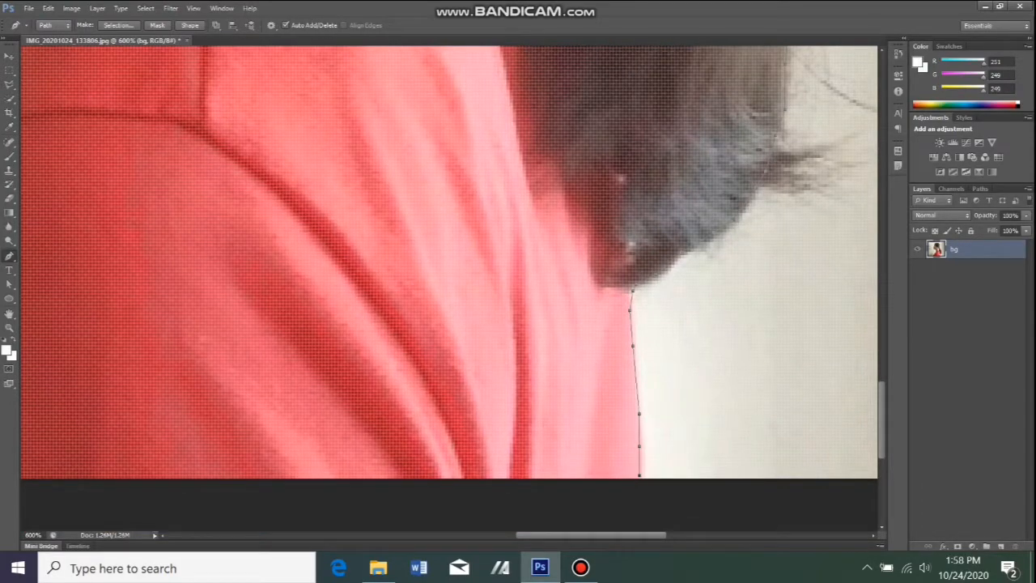
Step: Run the Pen path along the image's bottom edge to the shirt's front corner and close the outline
{"action": "scroll", "coordinate": [640, 478], "scroll_direction": "left", "scroll_amount": 10}
{"action": "scroll", "coordinate": [640, 477], "scroll_direction": "right", "scroll_amount": 1}
{"action": "left_click", "coordinate": [467, 478]}
{"action": "scroll", "coordinate": [449, 259], "scroll_direction": "down", "scroll_amount": 1}
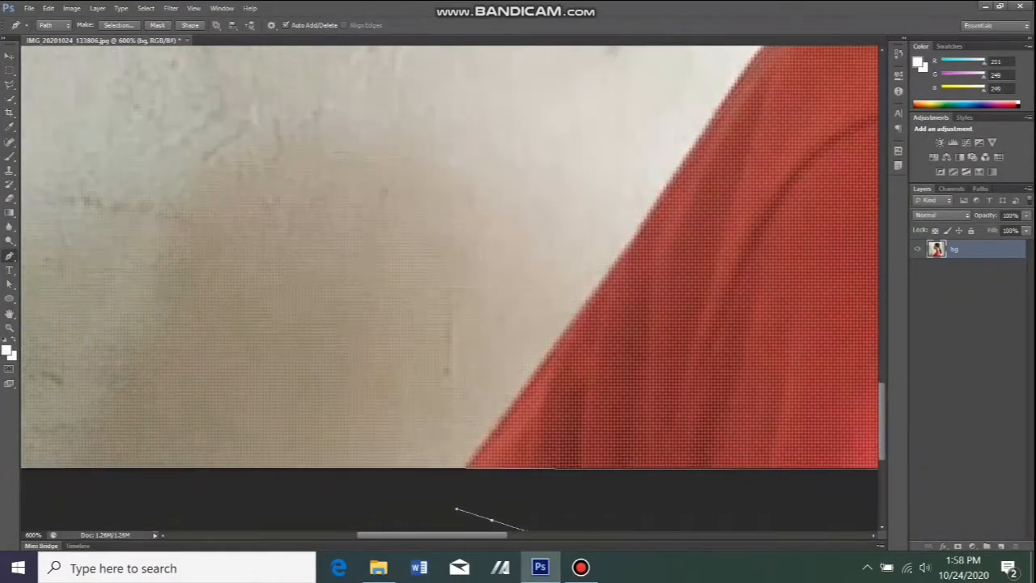
Step: Trace the hair tie's inner edge with the Pen for a second outline around the gap between neck and ponytail
{"action": "scroll", "coordinate": [449, 260], "scroll_direction": "right", "scroll_amount": 5}
{"action": "scroll", "coordinate": [449, 287], "scroll_direction": "up", "scroll_amount": 15}
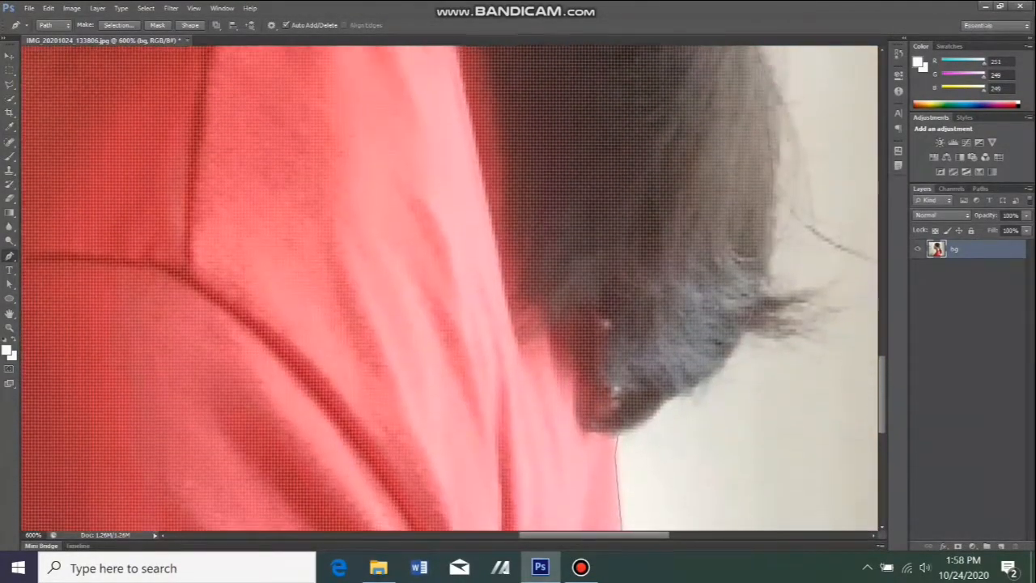
{"action": "scroll", "coordinate": [450, 288], "scroll_direction": "up", "scroll_amount": 3}
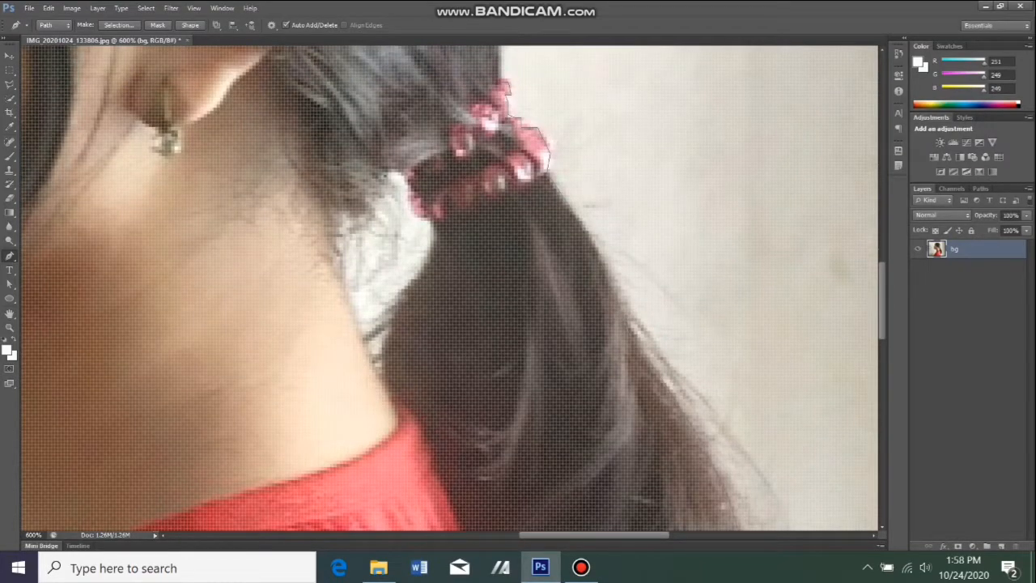
{"action": "left_click", "coordinate": [401, 176]}
{"action": "key", "text": "ctrl+z"}
{"action": "left_click", "coordinate": [412, 213]}
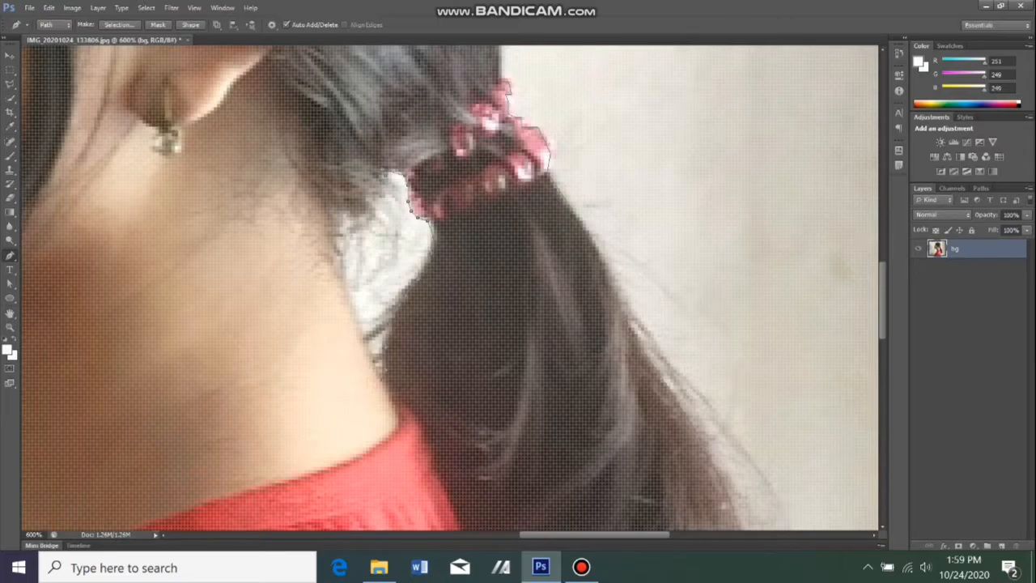
Step: Trace the gap's outline up the neck edge and along the nape hairline back to the hair tie
{"action": "left_click", "coordinate": [346, 311]}
{"action": "left_click", "coordinate": [337, 275]}
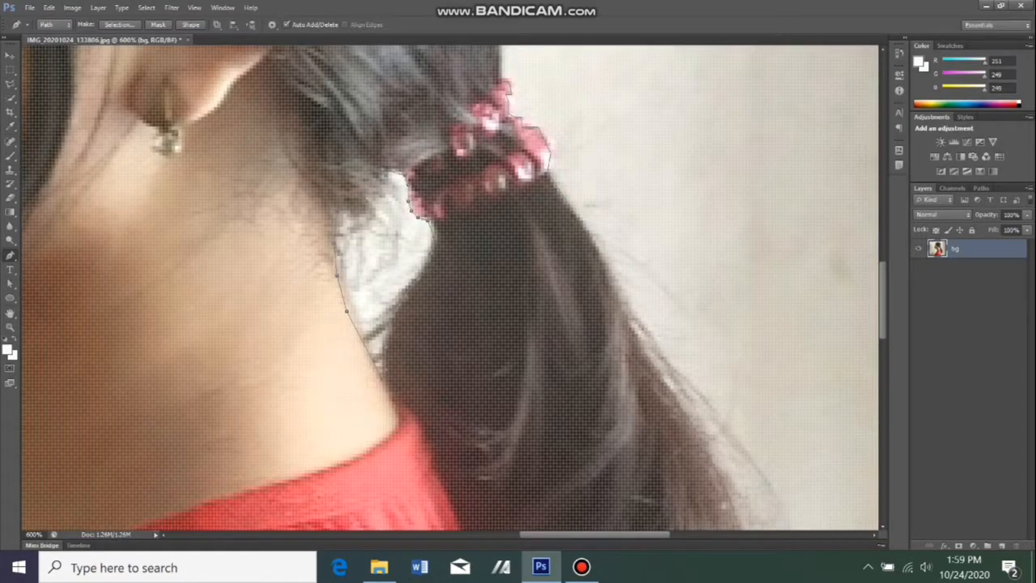
{"action": "left_click", "coordinate": [387, 173]}
{"action": "key", "text": "ctrl+z"}
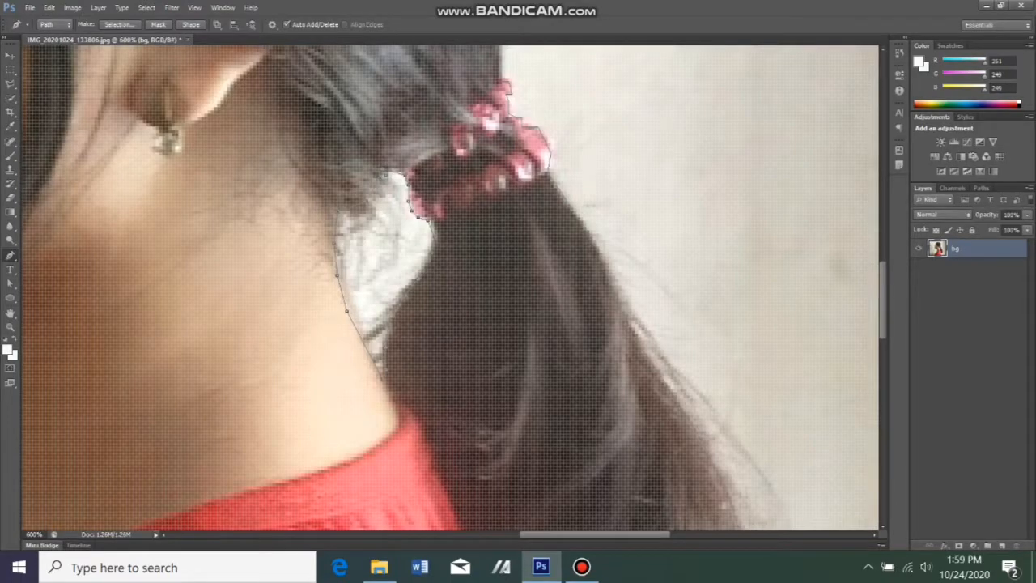
{"action": "left_click", "coordinate": [387, 172]}
{"action": "key", "text": "ctrl+z"}
{"action": "left_click", "coordinate": [387, 174]}
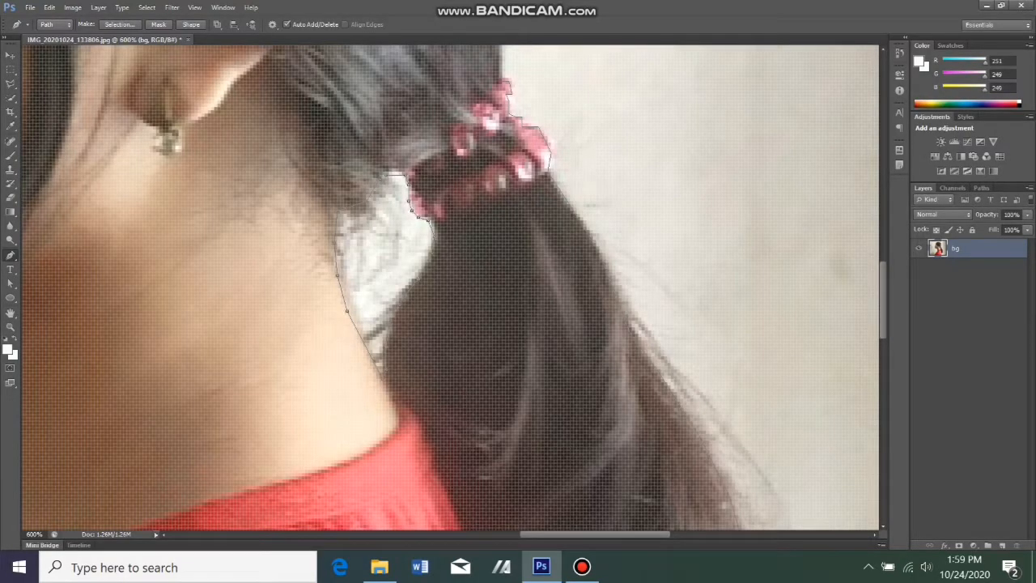
Step: Convert the path into a new anti-aliased selection and add a layer mask from it to the bg layer
{"action": "scroll", "coordinate": [450, 287], "scroll_direction": "down", "scroll_amount": 5}
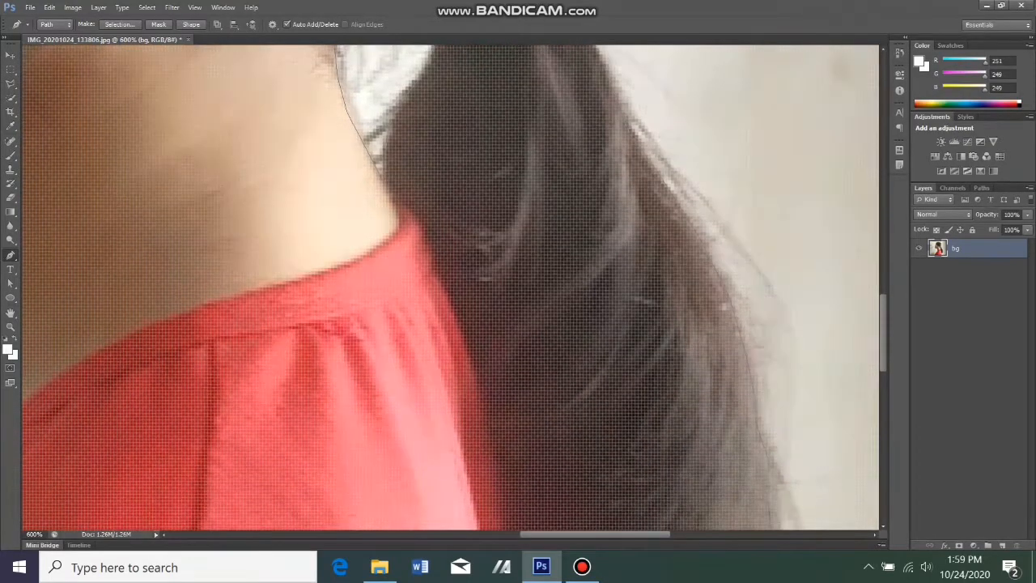
{"action": "right_click", "coordinate": [163, 191]}
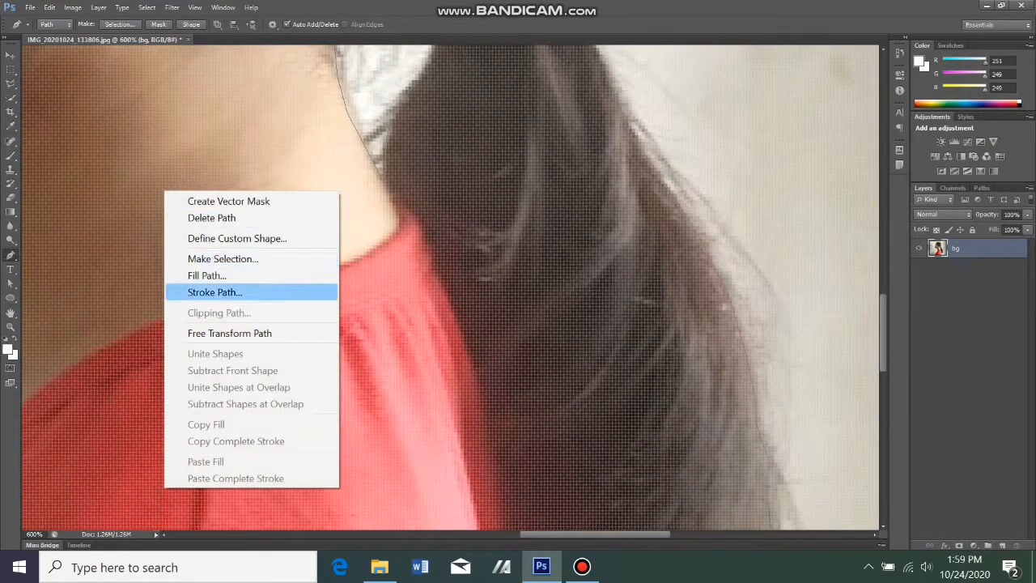
{"action": "left_click", "coordinate": [223, 258]}
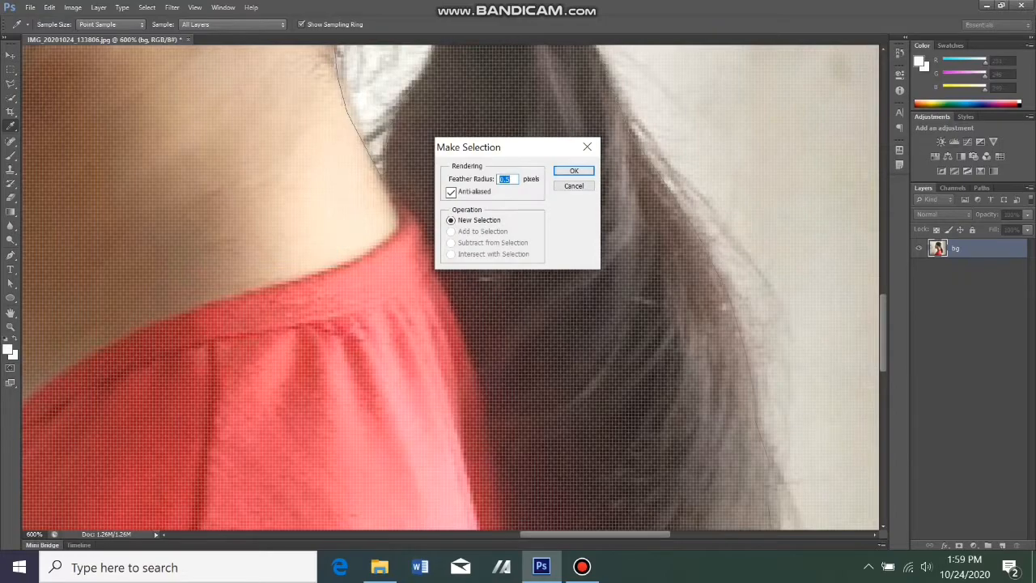
{"action": "key", "text": "Return"}
{"action": "left_click", "coordinate": [959, 546]}
Step: Enlarge the canvas with the Crop tool, adding empty space below the woman and behind her back
{"action": "scroll", "coordinate": [450, 287], "scroll_direction": "up", "scroll_amount": 3}
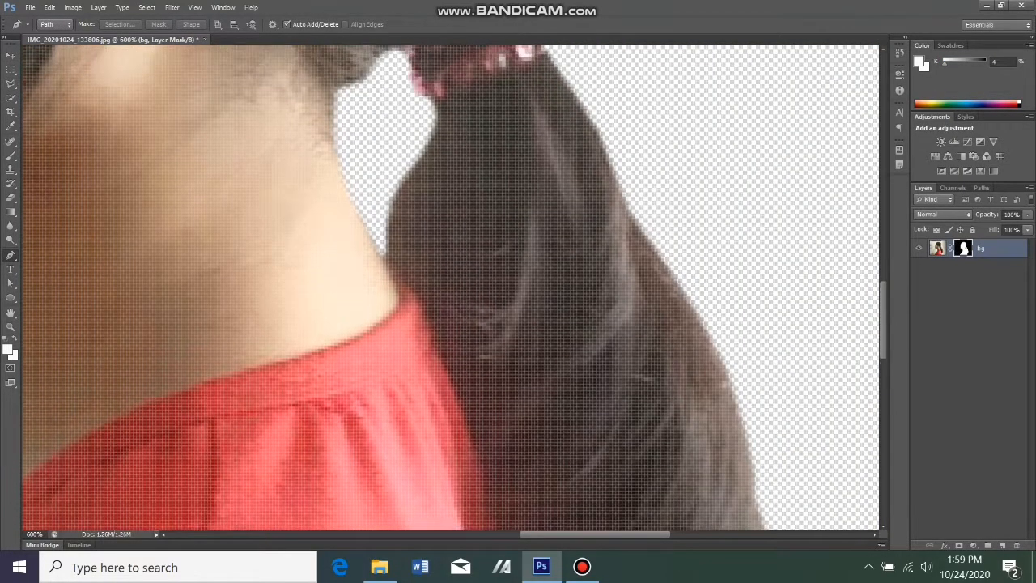
{"action": "key", "text": "z"}
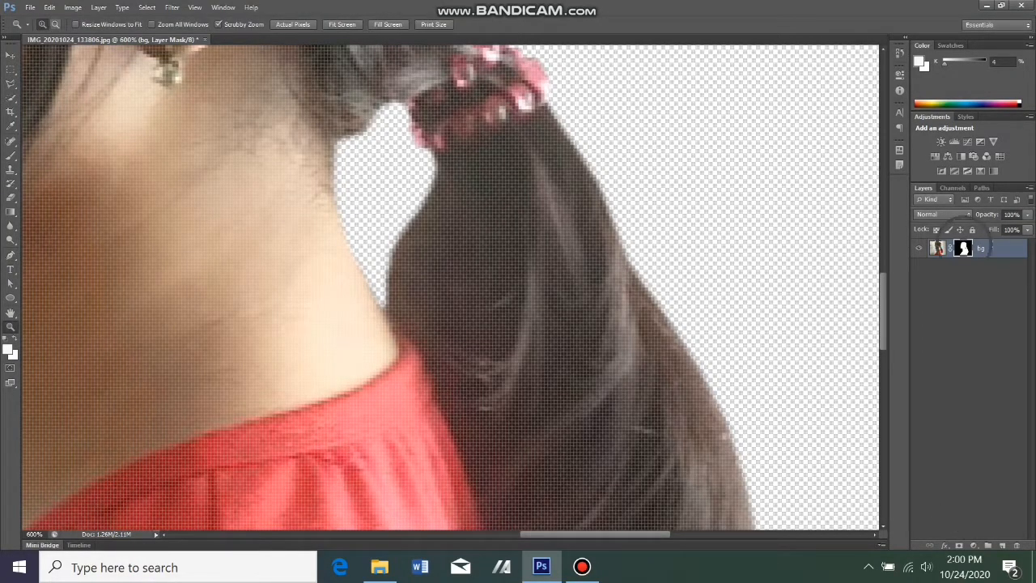
{"action": "left_click", "coordinate": [283, 184], "text": "alt"}
{"action": "left_click", "coordinate": [284, 184], "text": "alt"}
{"action": "left_click", "coordinate": [283, 185], "text": "alt"}
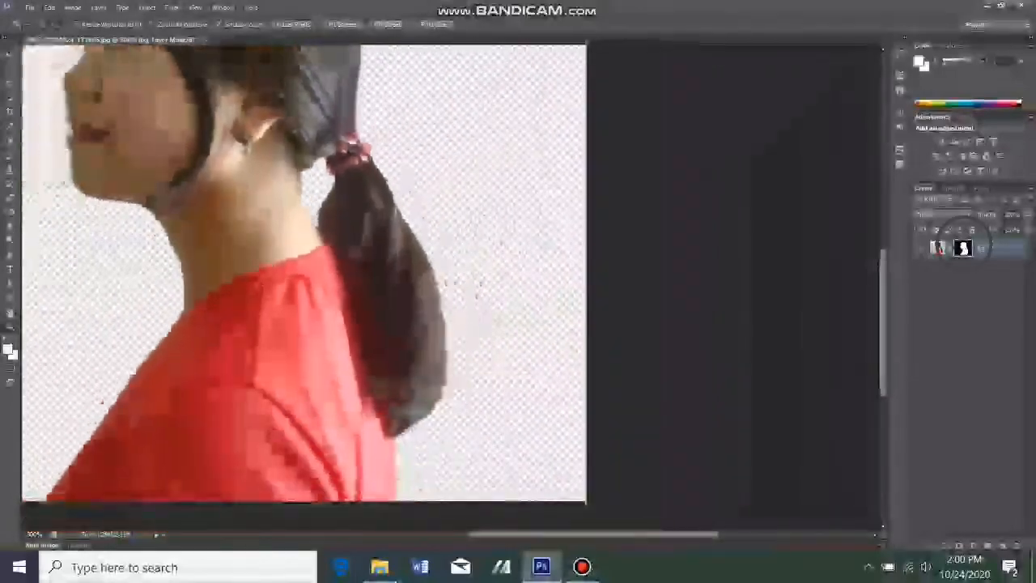
{"action": "left_click", "coordinate": [283, 184], "text": "alt"}
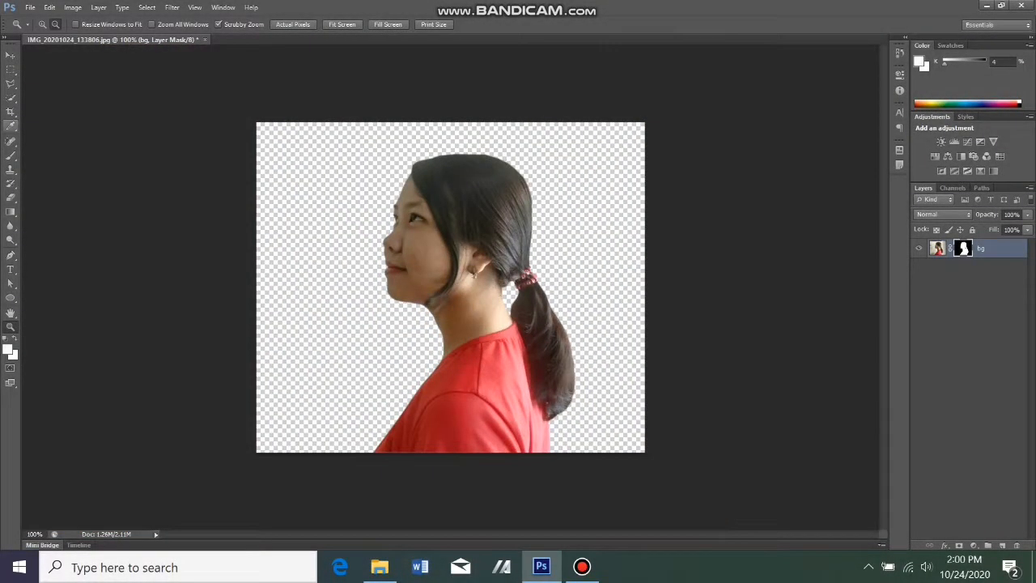
{"action": "key", "text": "c"}
{"action": "left_click_drag", "start_coordinate": [451, 452], "coordinate": [451, 469]}
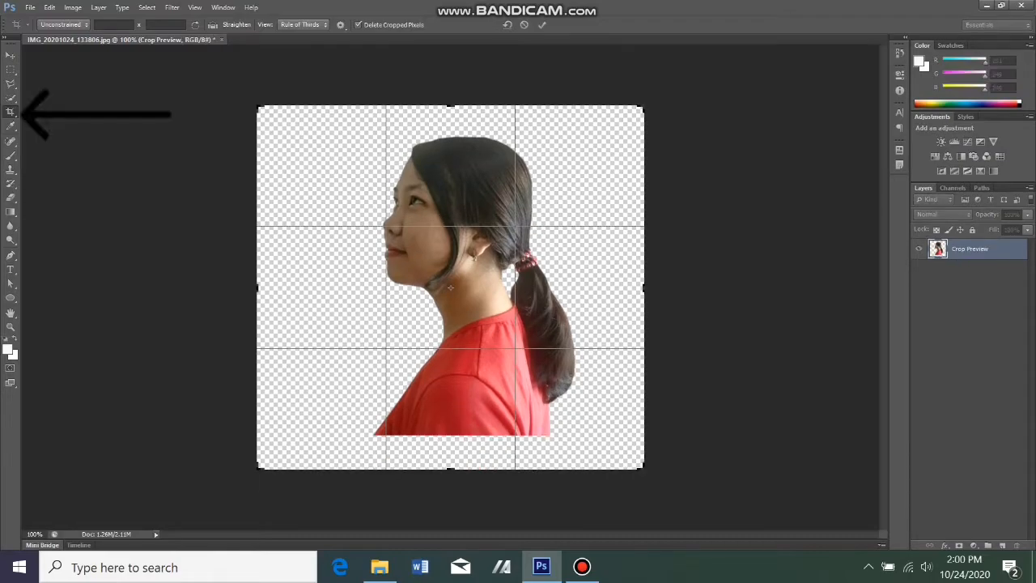
{"action": "left_click_drag", "start_coordinate": [644, 286], "coordinate": [688, 287]}
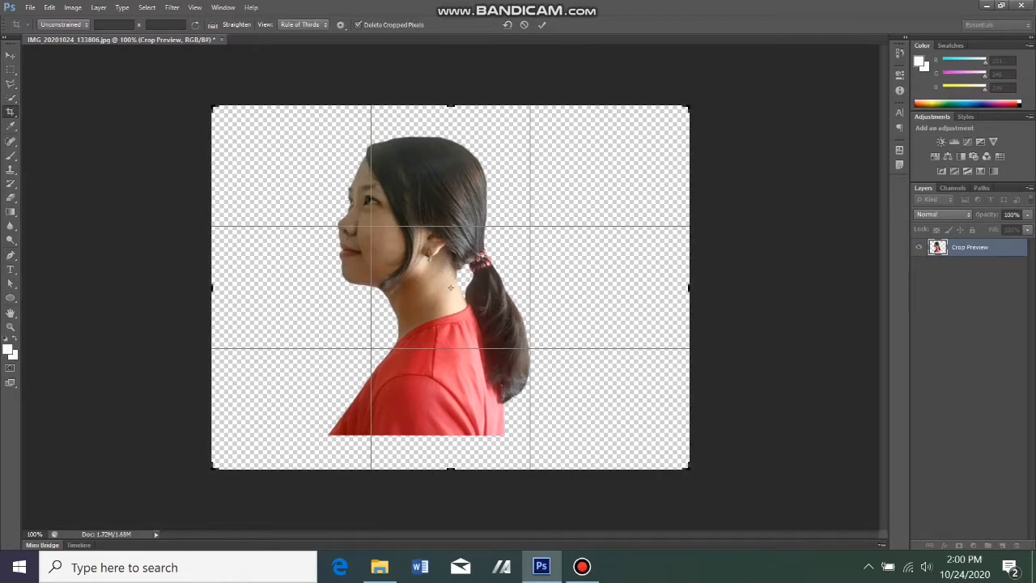
{"action": "key", "text": "Return"}
Step: Add a near-white (fbf9f9) solid color fill layer and place the bg layer above it
{"action": "left_click", "coordinate": [99, 8]}
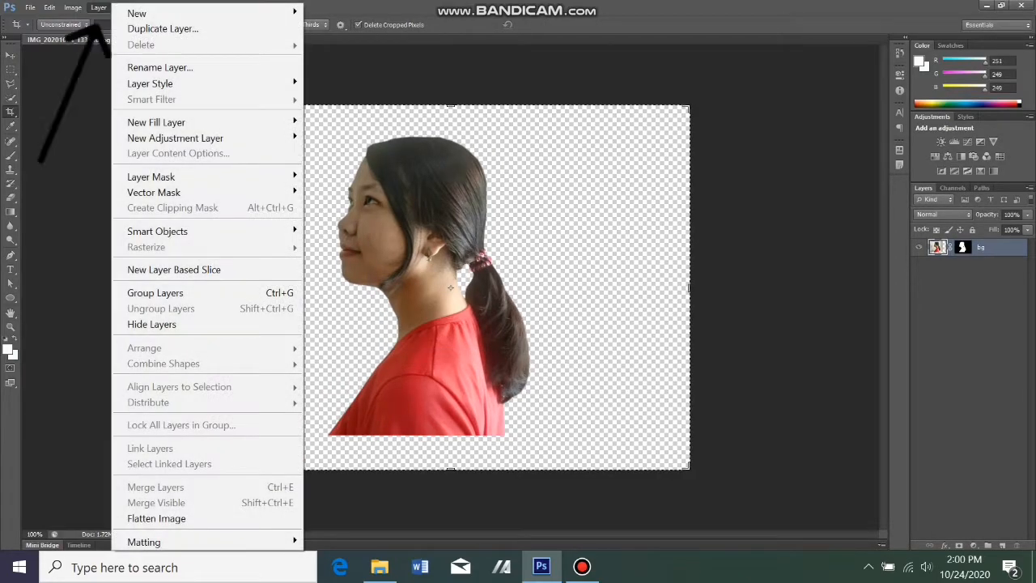
{"action": "mouse_move", "coordinate": [202, 176]}
{"action": "mouse_move", "coordinate": [157, 122]}
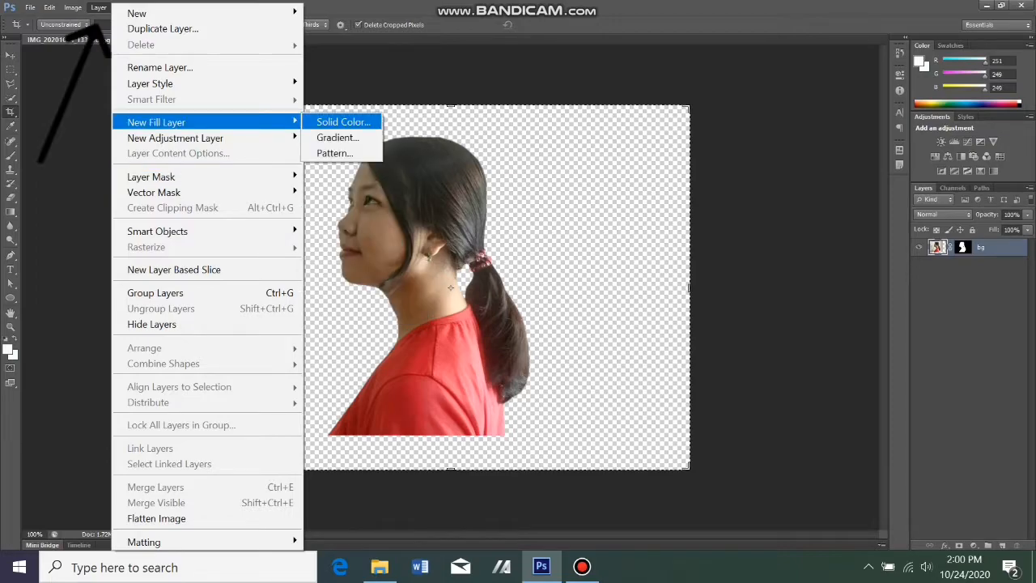
{"action": "left_click", "coordinate": [337, 123]}
{"action": "left_click", "coordinate": [607, 183]}
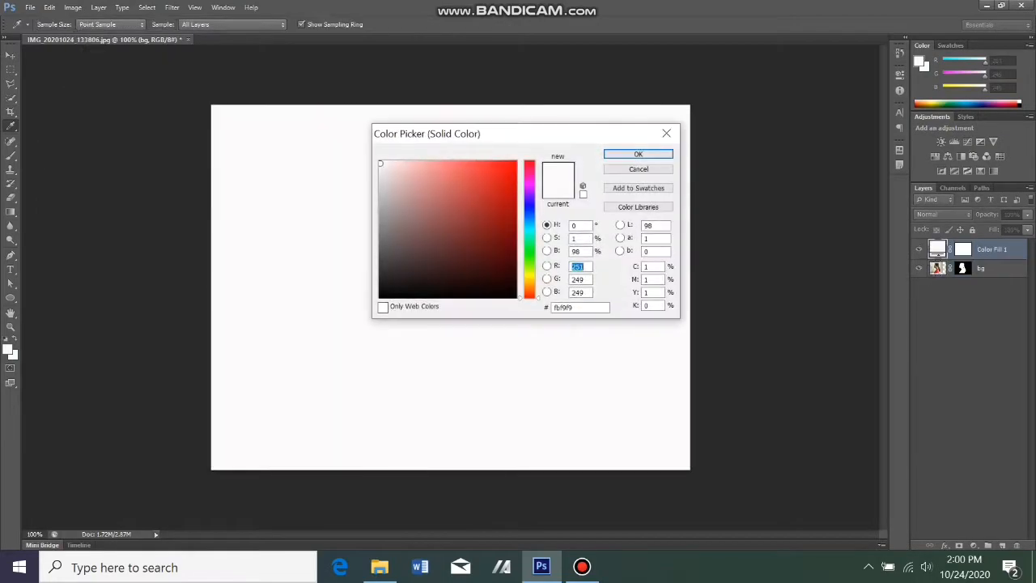
{"action": "key", "text": "Return"}
{"action": "key", "text": "c"}
{"action": "left_click_drag", "start_coordinate": [982, 270], "coordinate": [981, 246]}
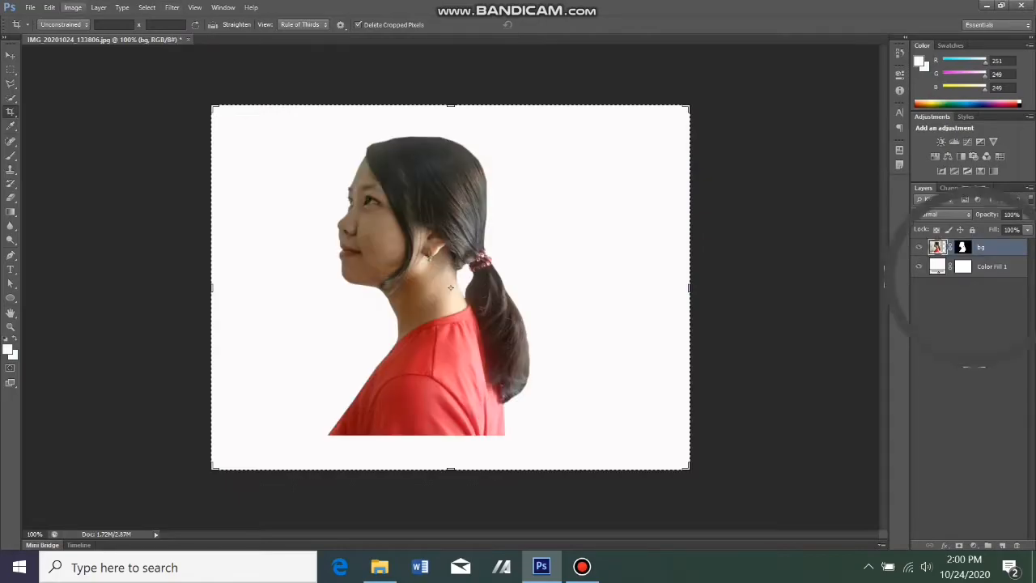
Step: Desaturate the woman's photo on the bg layer to turn it black and white
{"action": "left_click", "coordinate": [73, 8]}
{"action": "mouse_move", "coordinate": [97, 47]}
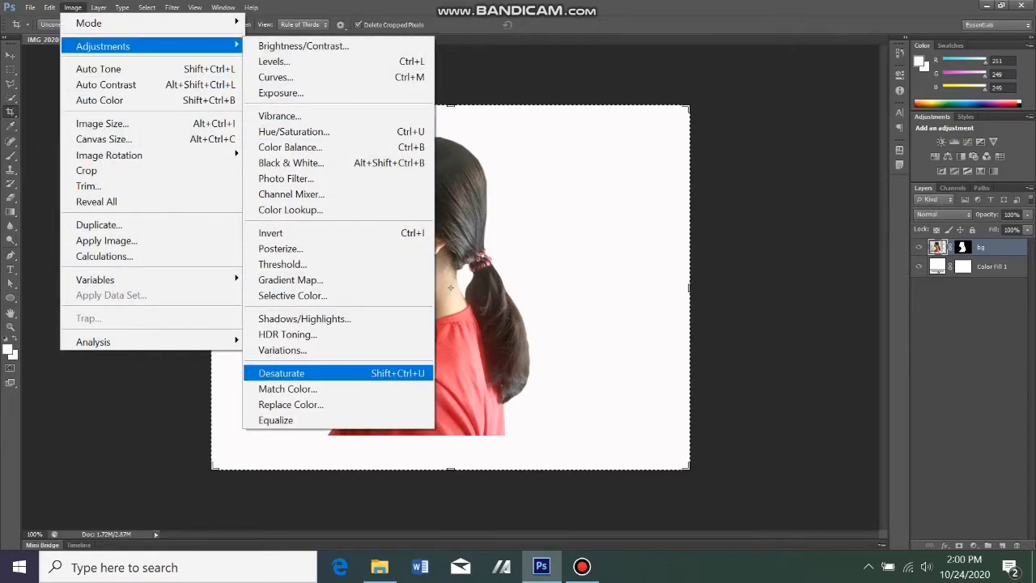
{"action": "left_click", "coordinate": [281, 372]}
Step: Increase the portrait's contrast with Levels, using input values of 18 for black, 0.81 for midtones and 197 for white
{"action": "left_click", "coordinate": [73, 7]}
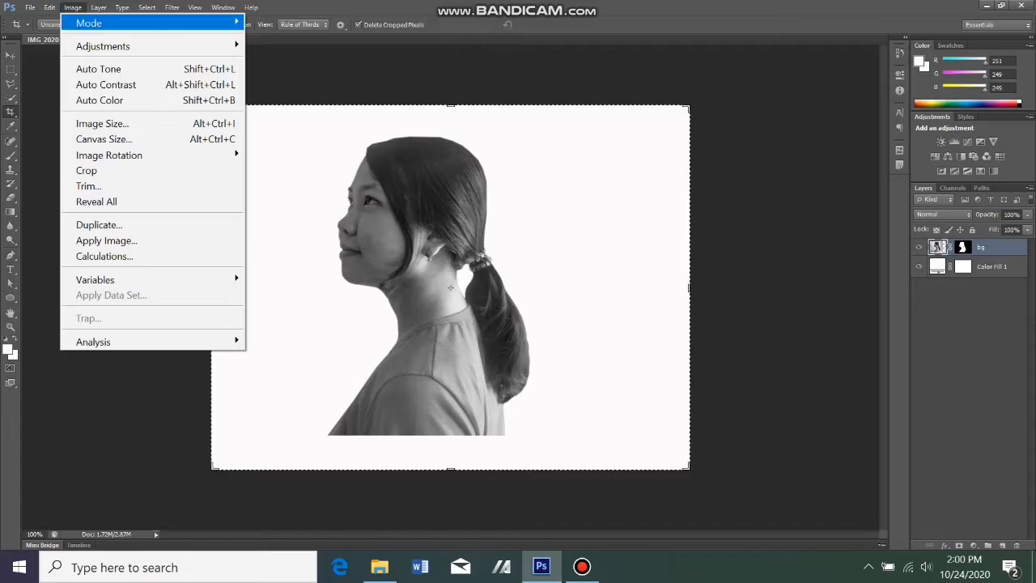
{"action": "mouse_move", "coordinate": [103, 46]}
{"action": "left_click", "coordinate": [279, 62]}
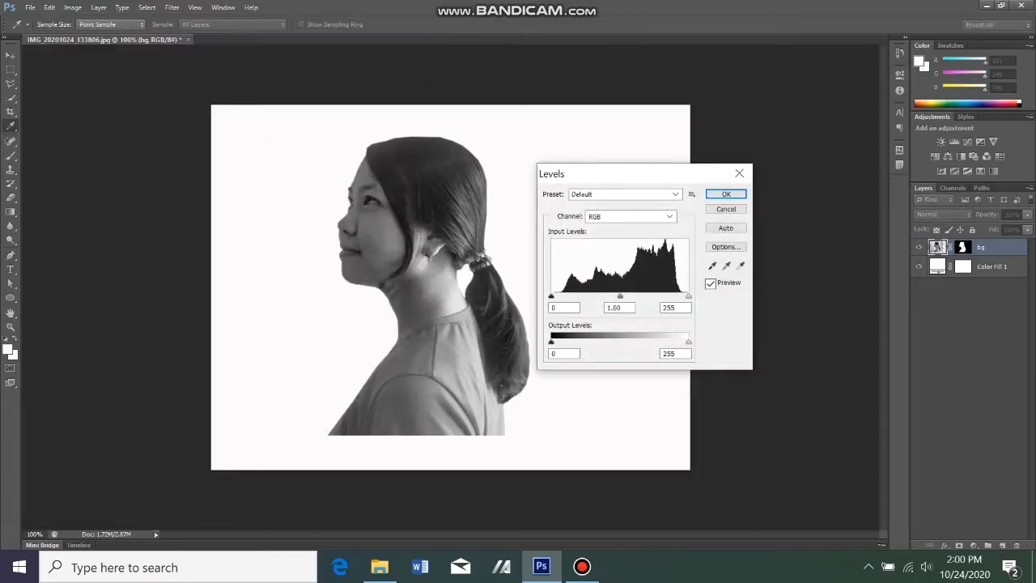
{"action": "left_click_drag", "start_coordinate": [551, 296], "coordinate": [565, 297]}
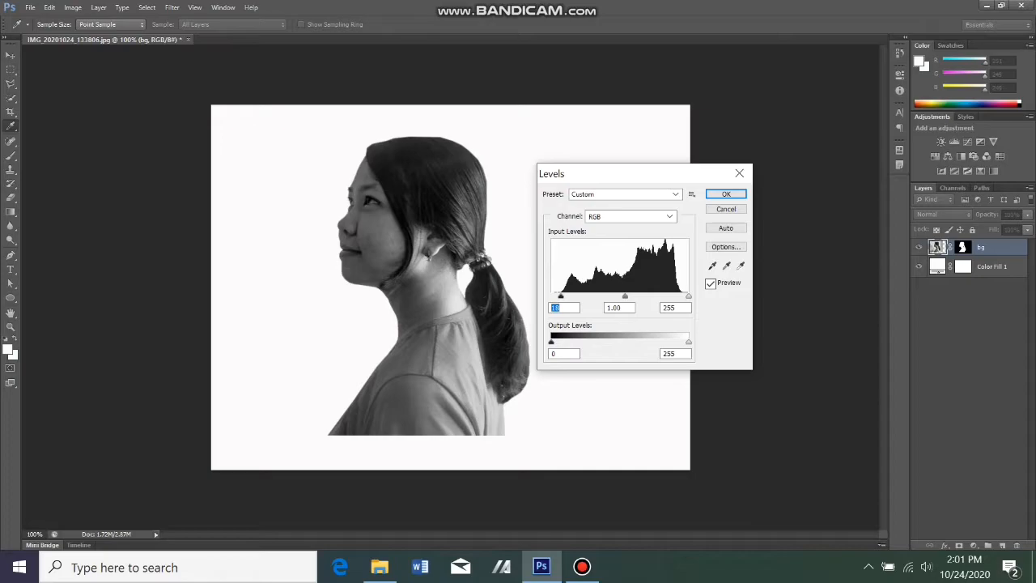
{"action": "left_click_drag", "start_coordinate": [628, 296], "coordinate": [622, 296]}
{"action": "left_click_drag", "start_coordinate": [689, 296], "coordinate": [616, 296]}
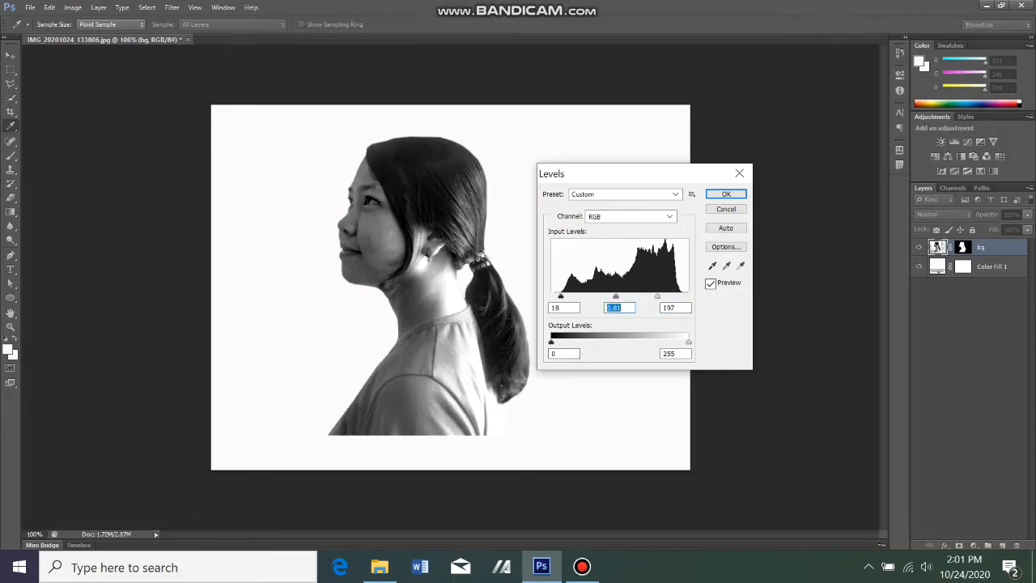
{"action": "key", "text": "Return"}
{"action": "key", "text": "c"}
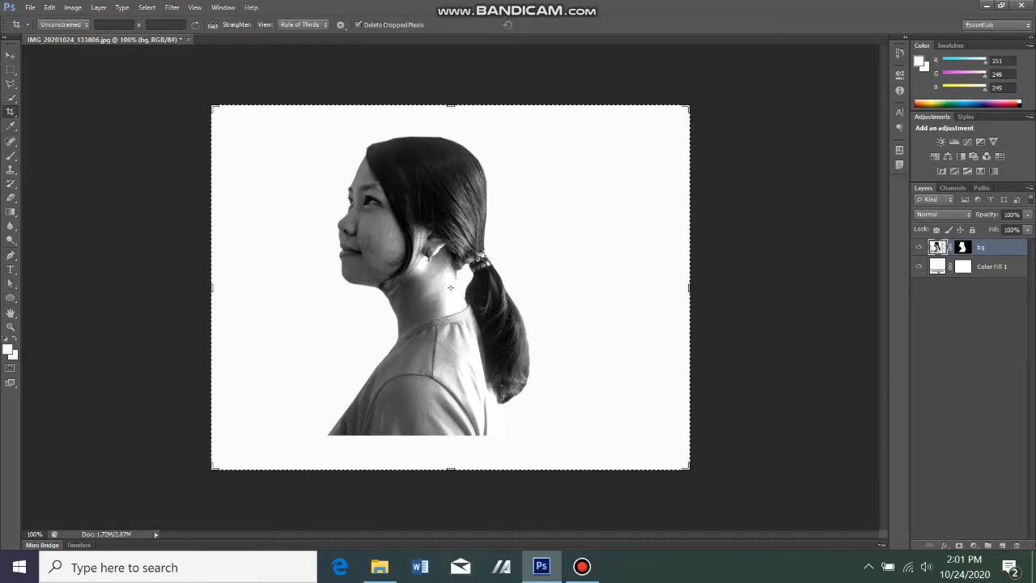
Step: Open the sampookong temple image from the bahan edit video folder
{"action": "left_click", "coordinate": [29, 6]}
{"action": "left_click", "coordinate": [40, 35]}
{"action": "left_click", "coordinate": [300, 111]}
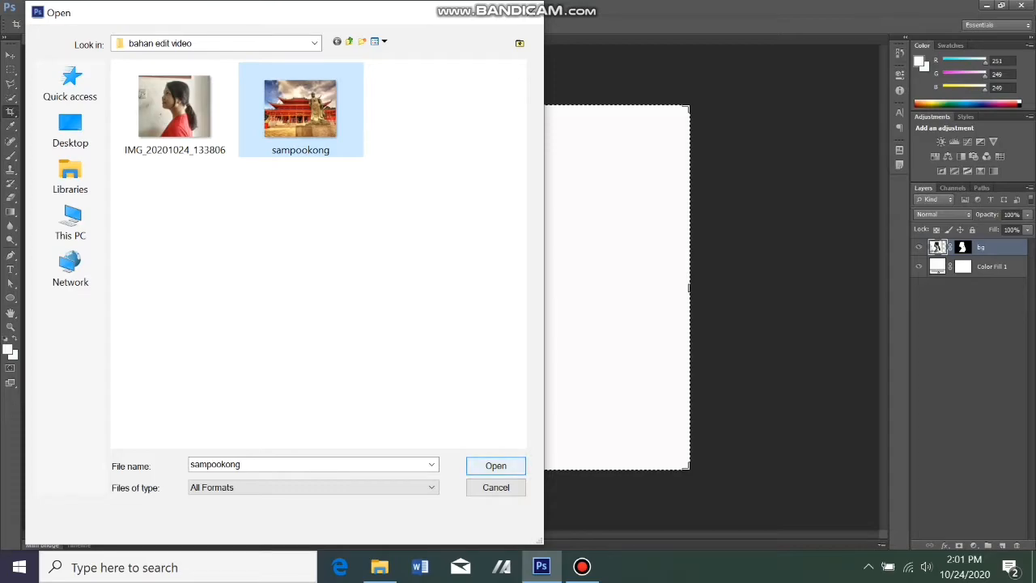
{"action": "key", "text": "Return"}
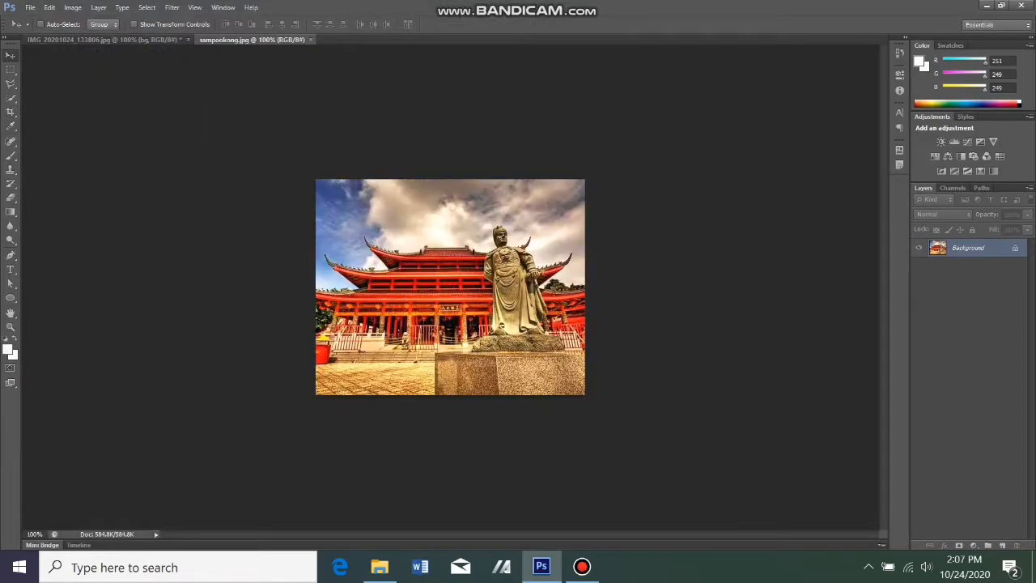
Step: Unlock the temple image's background as a regular layer and copy it into the portrait document above the bg layer
{"action": "left_click_drag", "start_coordinate": [252, 40], "coordinate": [142, 243]}
{"action": "double_click", "coordinate": [968, 247]}
{"action": "key", "text": "Return"}
{"action": "left_click_drag", "start_coordinate": [968, 248], "coordinate": [688, 243]}
{"action": "left_click", "coordinate": [341, 242]}
{"action": "left_click_drag", "start_coordinate": [154, 244], "coordinate": [280, 39]}
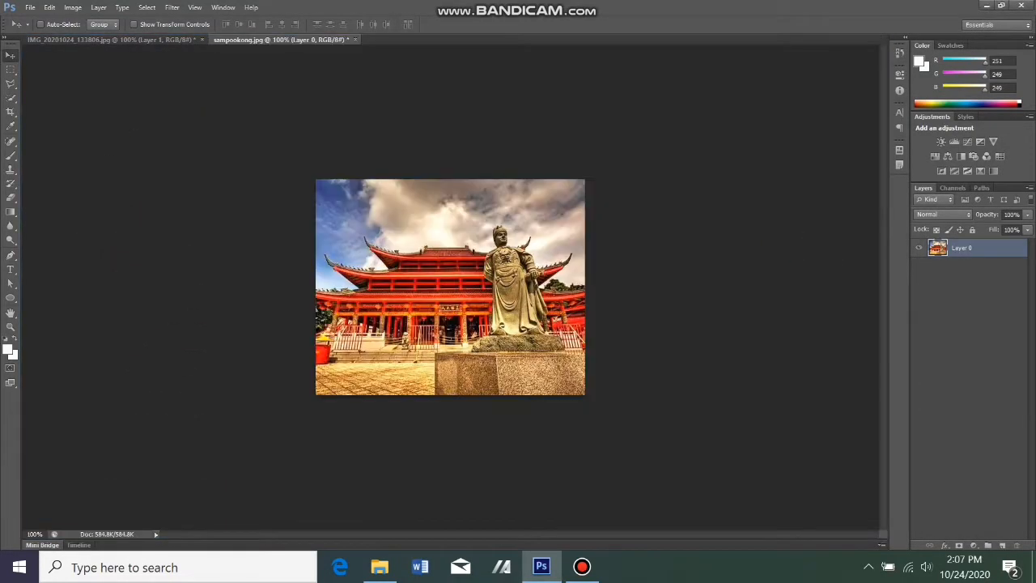
{"action": "left_click", "coordinate": [111, 40]}
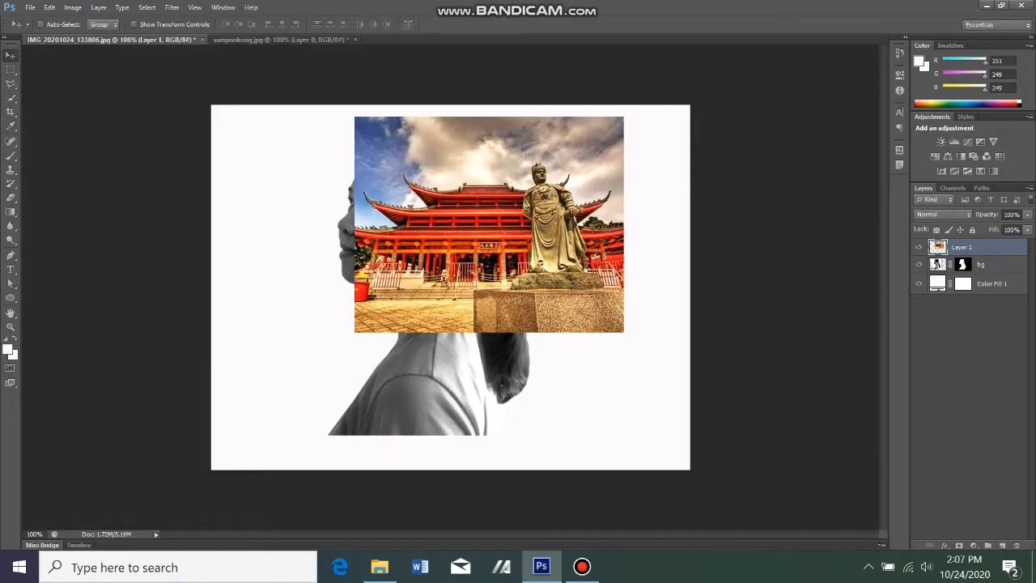
Step: Rotate the temple layer 90° clockwise, scale it to about 145% width and 138% height, and position it over the woman
{"action": "key", "text": "ctrl+t"}
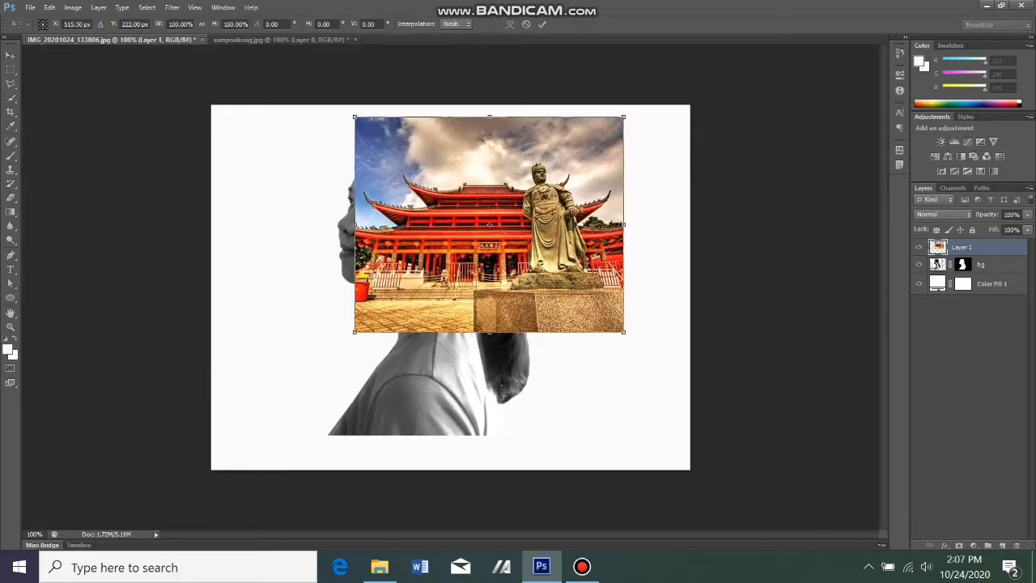
{"action": "left_click_drag", "start_coordinate": [623, 118], "coordinate": [547, 338]}
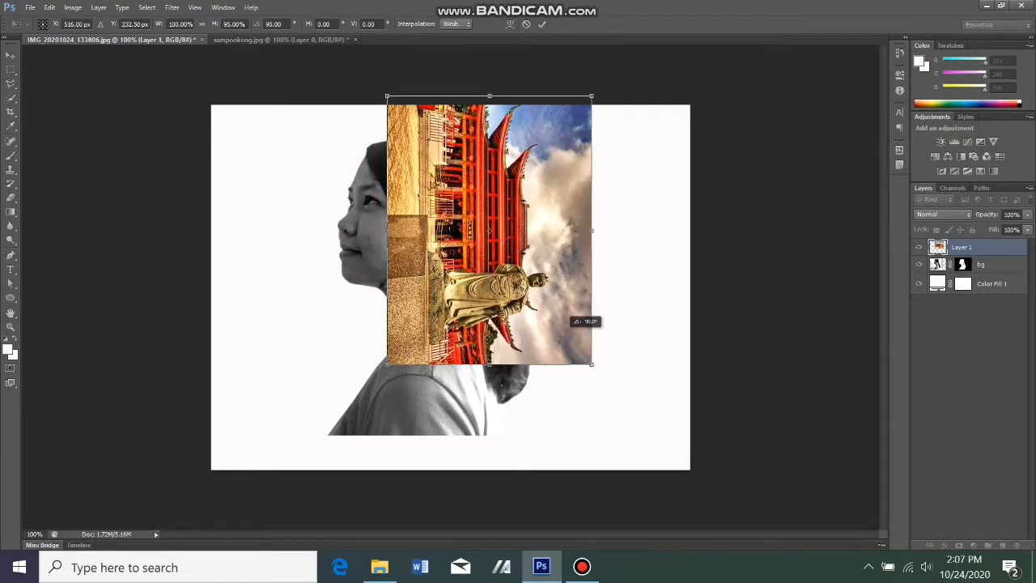
{"action": "left_click_drag", "start_coordinate": [592, 364], "coordinate": [679, 479]}
{"action": "left_click_drag", "start_coordinate": [541, 355], "coordinate": [506, 322]}
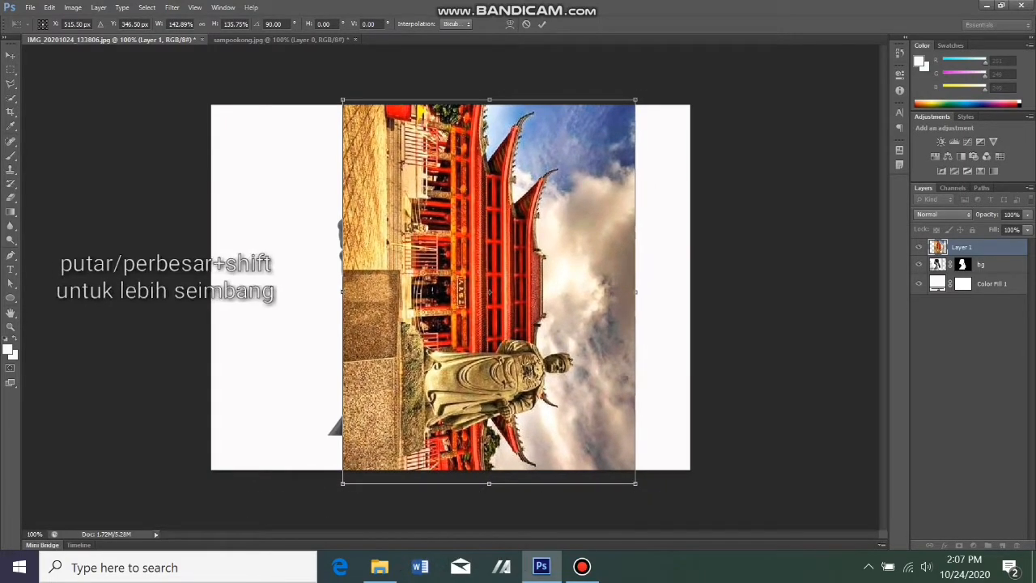
{"action": "left_click_drag", "start_coordinate": [634, 483], "coordinate": [639, 489]}
{"action": "left_click_drag", "start_coordinate": [510, 296], "coordinate": [502, 291]}
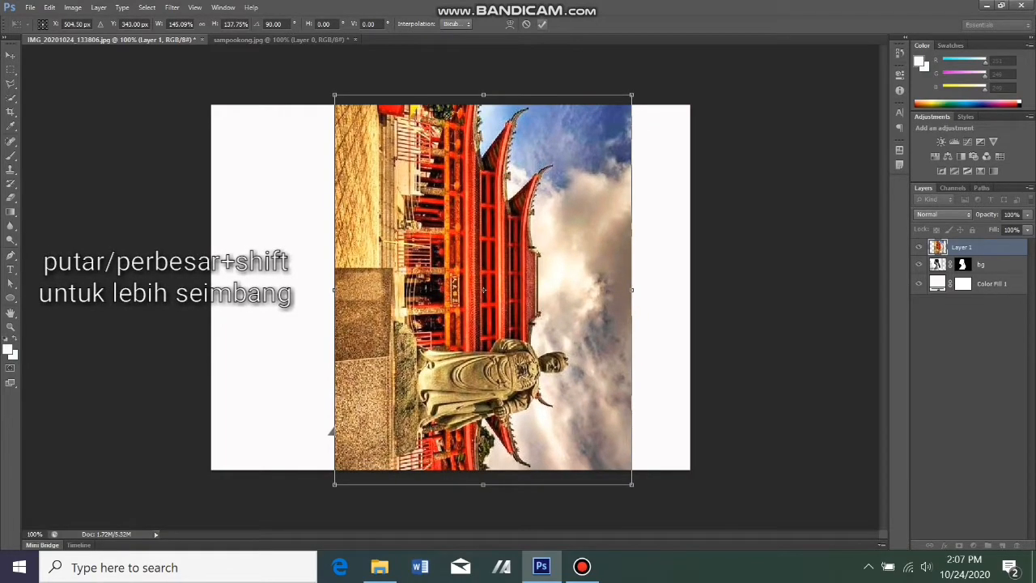
{"action": "left_click", "coordinate": [543, 24]}
Step: Desaturate the rotated temple layer to make it black and white like the portrait
{"action": "left_click", "coordinate": [72, 8]}
{"action": "mouse_move", "coordinate": [103, 46]}
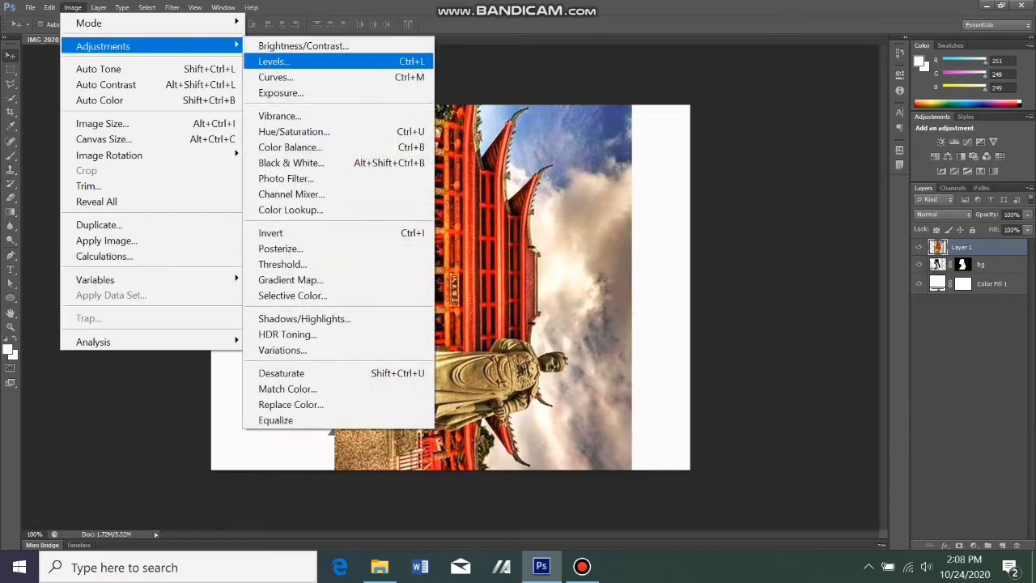
{"action": "left_click", "coordinate": [281, 373]}
Step: Adjust the temple layer's Levels to input values of 21 for black, about 0.89 for midtones and 239 for white
{"action": "left_click", "coordinate": [72, 7]}
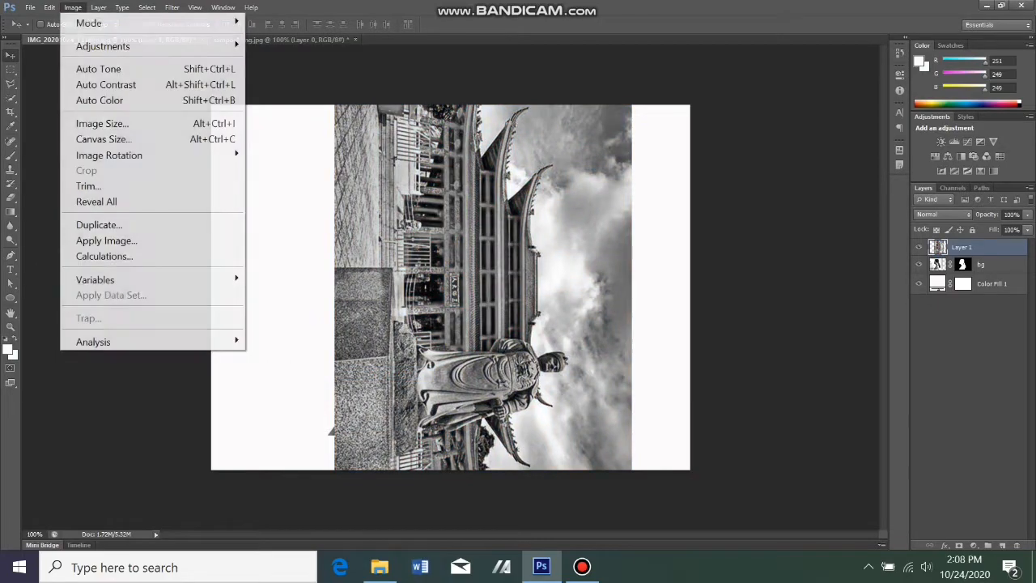
{"action": "mouse_move", "coordinate": [103, 46]}
{"action": "left_click", "coordinate": [281, 63]}
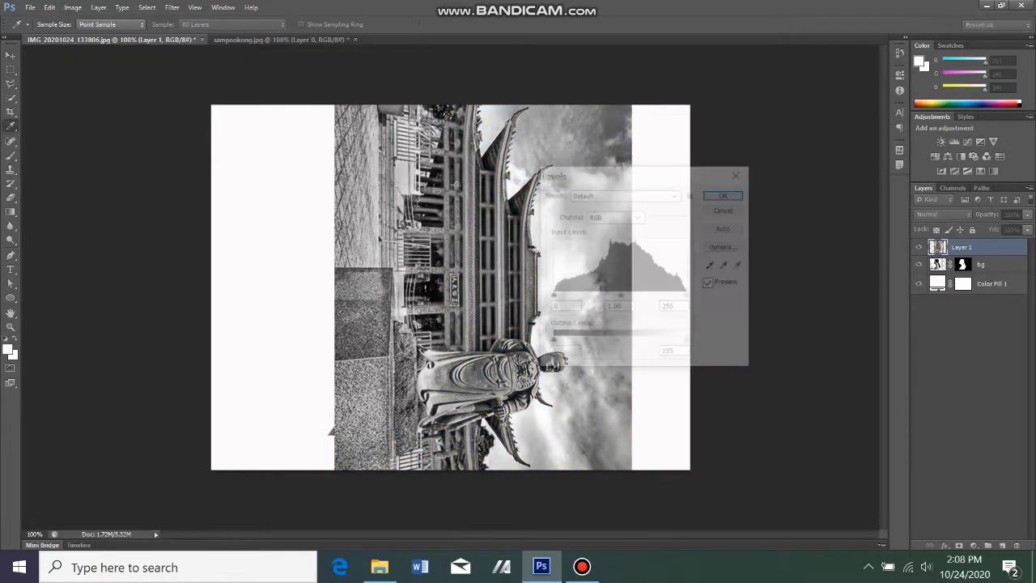
{"action": "type", "text": "22"}
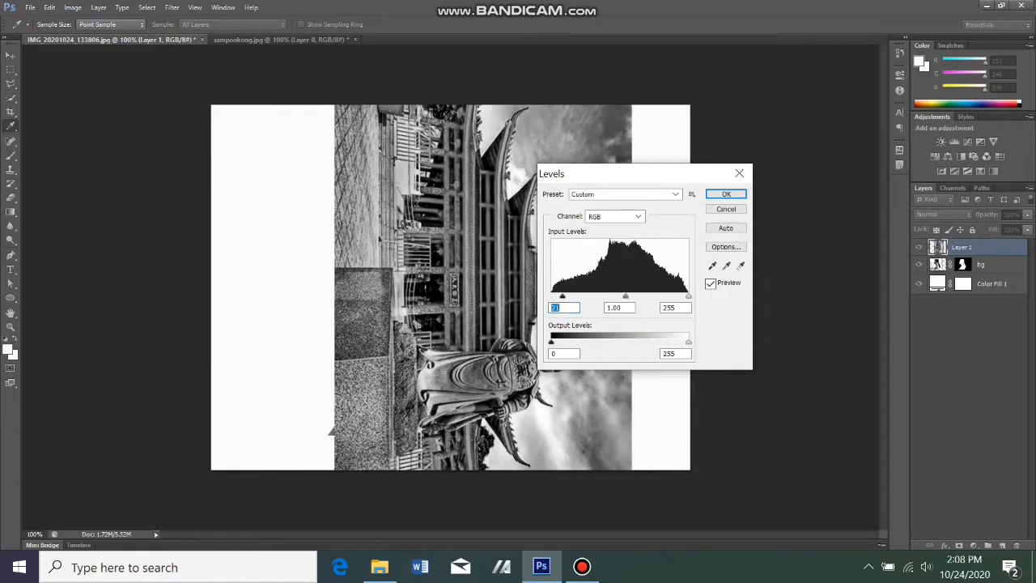
{"action": "left_click_drag", "start_coordinate": [623, 296], "coordinate": [683, 297]}
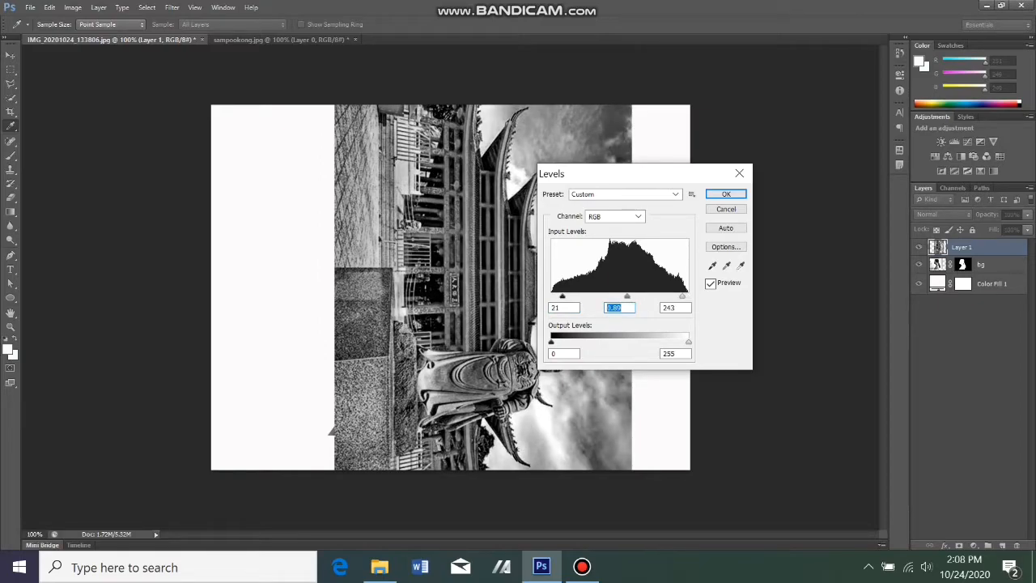
{"action": "type", "text": "239"}
{"action": "key", "text": "Return"}
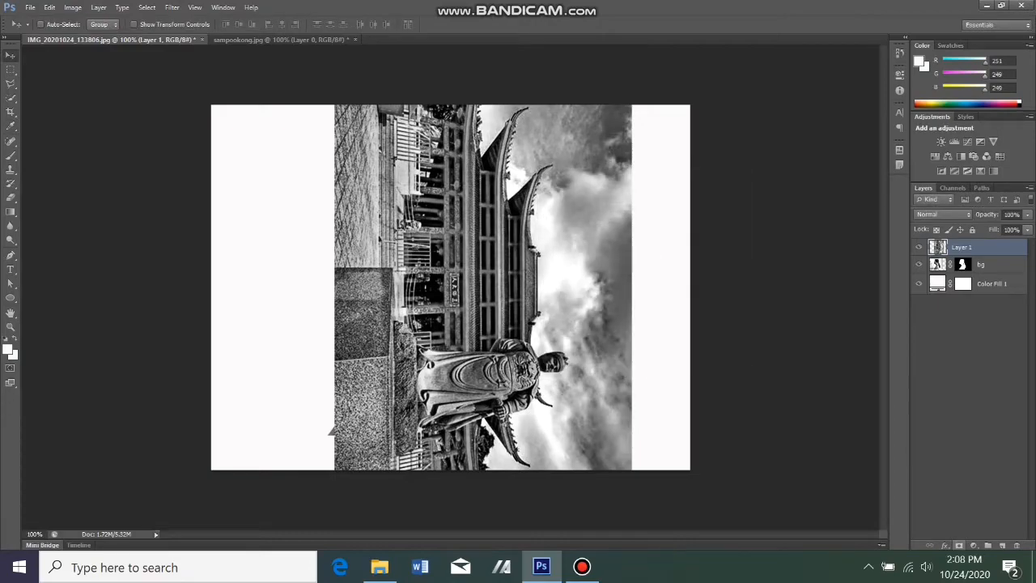
Step: Add a layer mask to the temple layer, load the woman's mask as a selection, and invert that selection
{"action": "left_click", "coordinate": [960, 546]}
{"action": "left_click", "coordinate": [940, 248]}
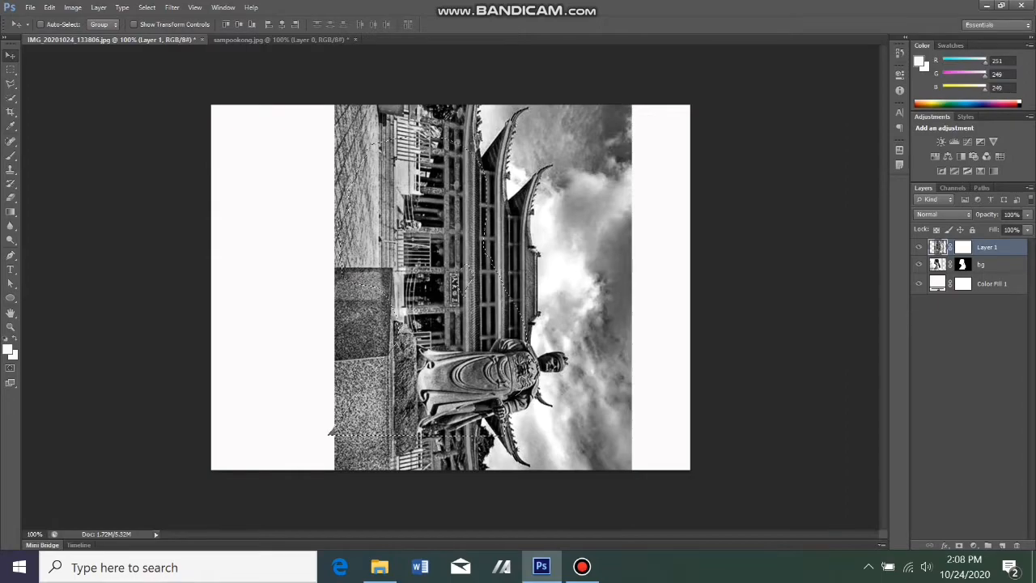
{"action": "key", "text": "ctrl+shift+i"}
Step: Erase the temple layer outside the silhouette in front of the face, below the shoulder, above the head and in the upper sky
{"action": "key", "text": "e"}
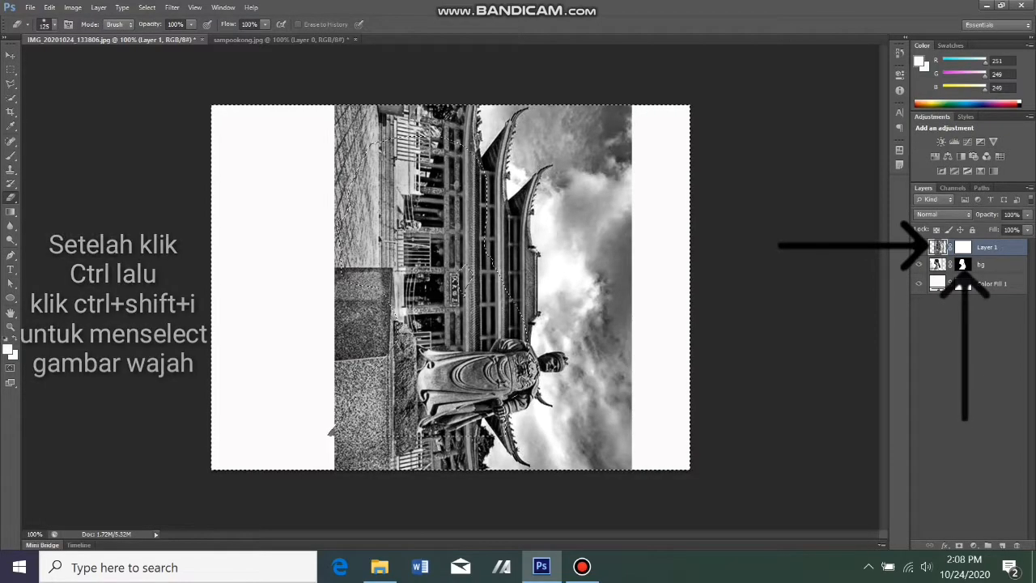
{"action": "mouse_move", "coordinate": [348, 110]}
{"action": "left_mouse_down"}
{"action": "mouse_move", "coordinate": [300, 318]}
{"action": "mouse_move", "coordinate": [312, 437]}
{"action": "mouse_move", "coordinate": [348, 348]}
{"action": "mouse_move", "coordinate": [360, 466]}
{"action": "left_mouse_up"}
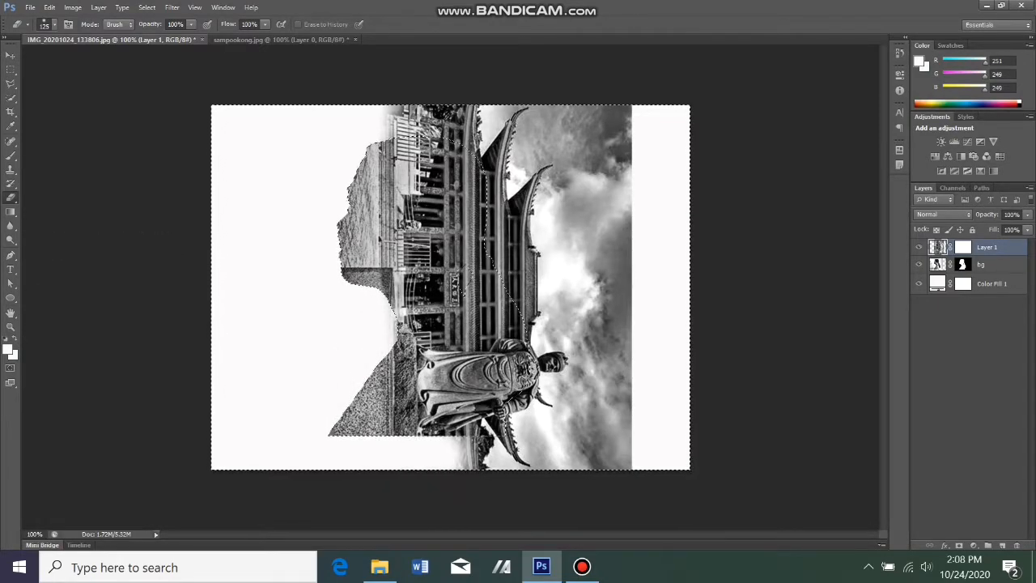
{"action": "left_click_drag", "start_coordinate": [413, 108], "coordinate": [466, 108]}
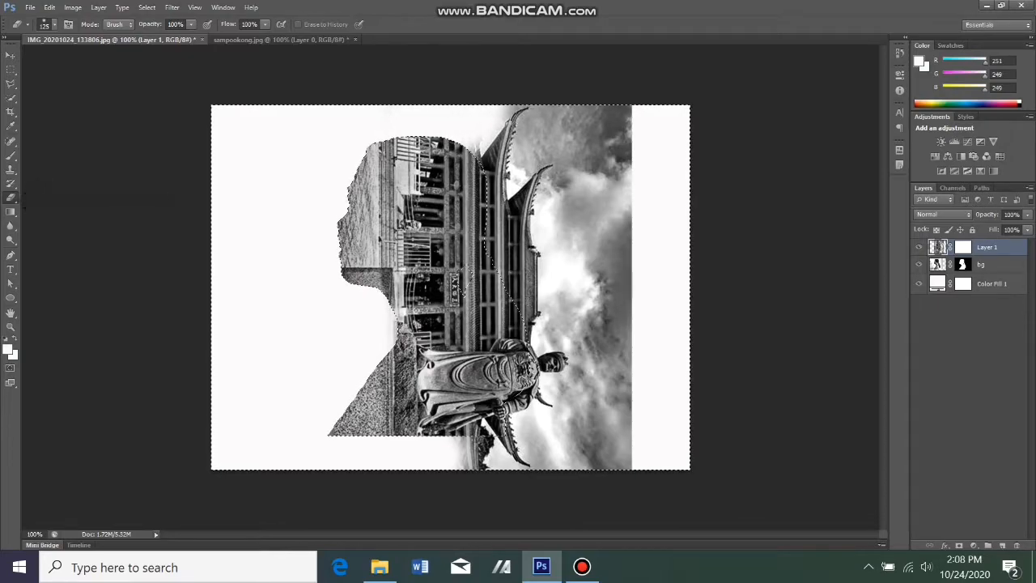
{"action": "left_click_drag", "start_coordinate": [648, 122], "coordinate": [648, 206]}
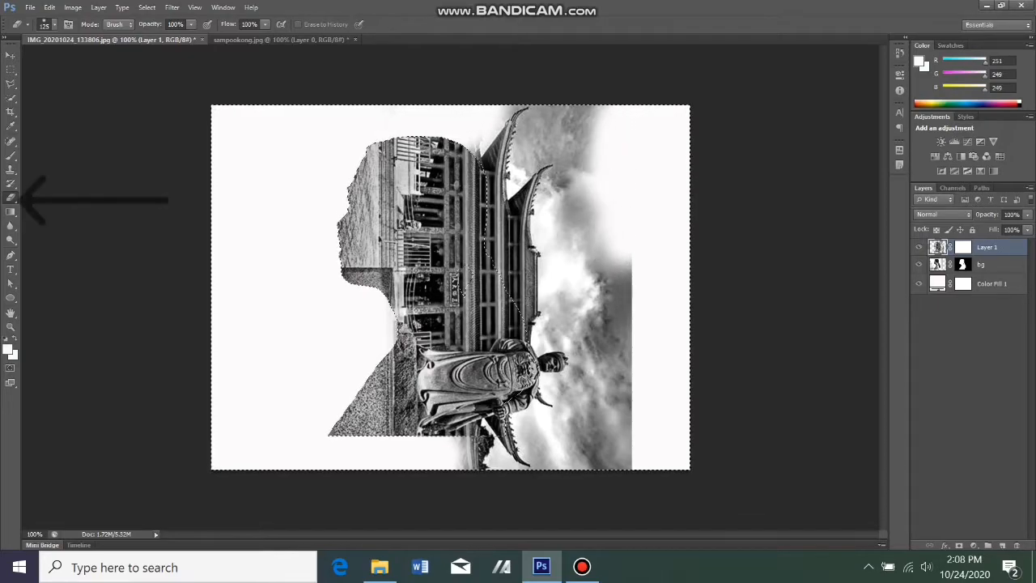
Step: Paint white over the clouds behind the temple roofs and statue with a soft brush, reducing its size to 125
{"action": "key", "text": "b"}
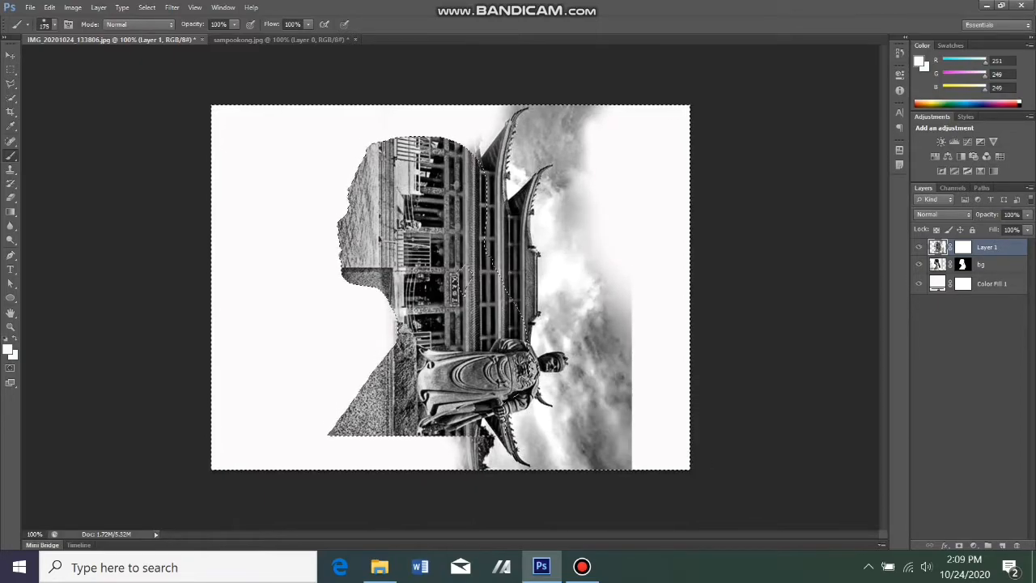
{"action": "mouse_move", "coordinate": [633, 219]}
{"action": "left_mouse_down"}
{"action": "mouse_move", "coordinate": [615, 446]}
{"action": "mouse_move", "coordinate": [603, 396]}
{"action": "left_mouse_up"}
{"action": "key", "text": "bracketleft"}
{"action": "key", "text": "bracketleft"}
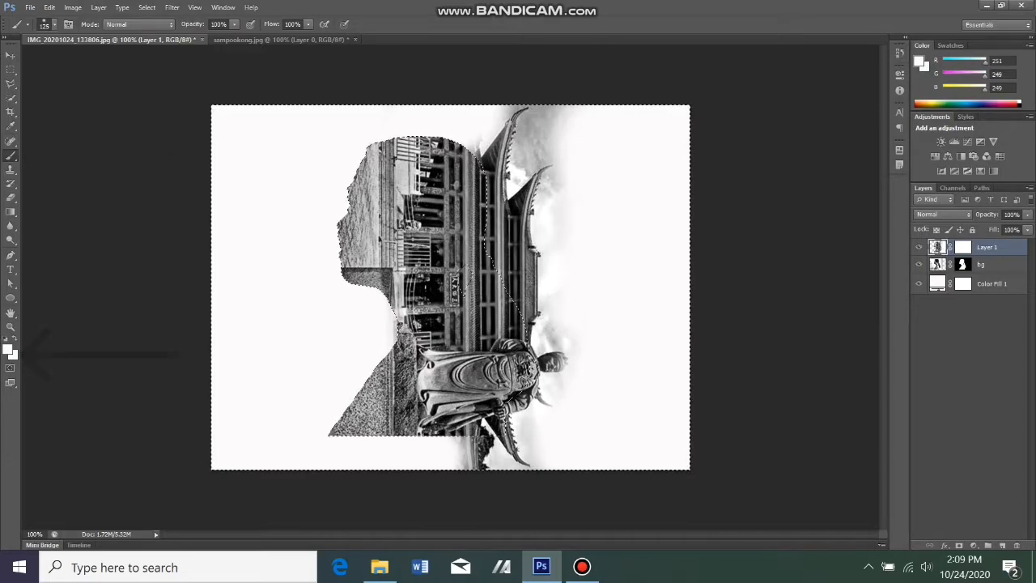
Step: Paint white over the clouds around the uppermost roof tip, with the brush size reduced to 80
{"action": "key", "text": "z"}
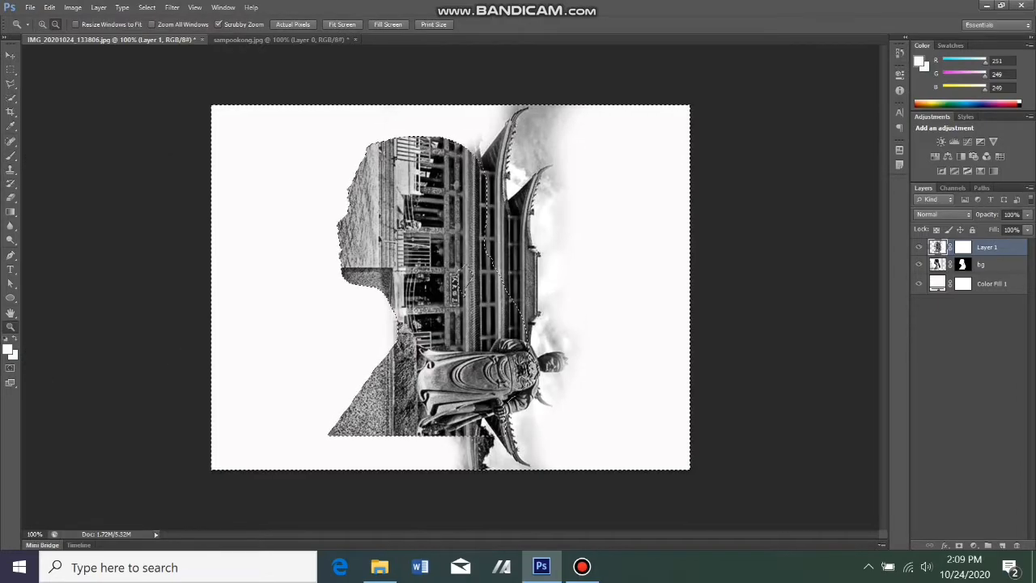
{"action": "left_click", "coordinate": [473, 280]}
{"action": "left_click", "coordinate": [480, 277]}
{"action": "scroll", "coordinate": [480, 277], "scroll_direction": "up", "scroll_amount": 6}
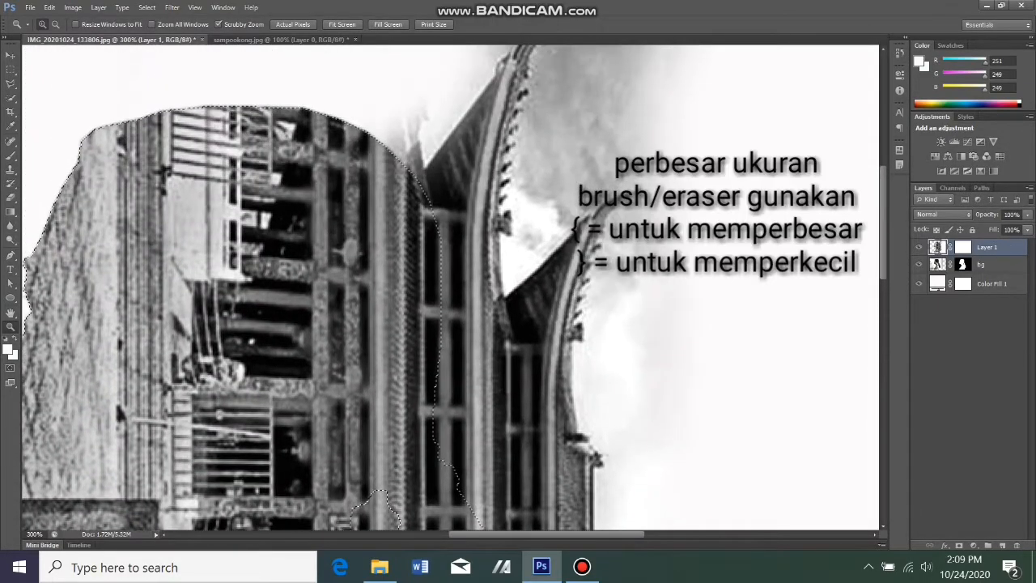
{"action": "scroll", "coordinate": [116, 495], "scroll_direction": "up", "scroll_amount": 1}
{"action": "key", "text": "b"}
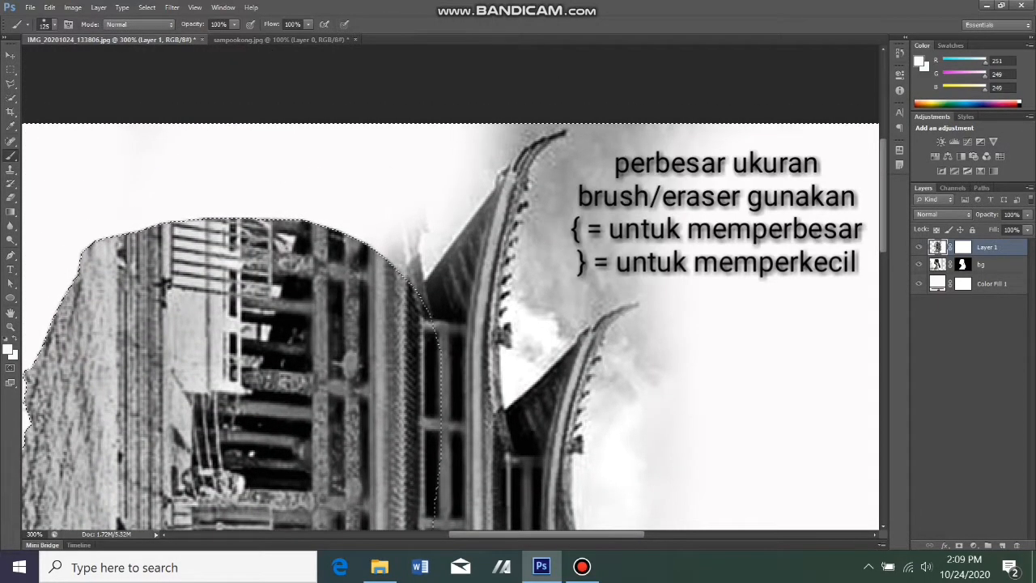
{"action": "key", "text": "bracketleft"}
{"action": "key", "text": "bracketleft"}
{"action": "key", "text": "bracketleft"}
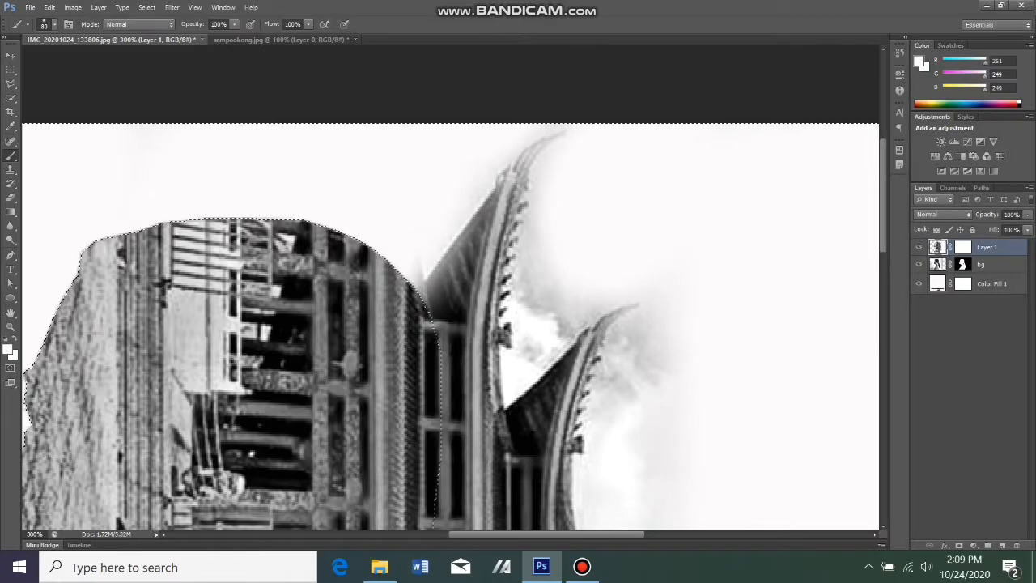
{"action": "left_click_drag", "start_coordinate": [478, 134], "coordinate": [535, 105]}
{"action": "mouse_move", "coordinate": [571, 154]}
{"action": "left_mouse_down"}
{"action": "mouse_move", "coordinate": [557, 221]}
{"action": "mouse_move", "coordinate": [575, 225]}
{"action": "mouse_move", "coordinate": [565, 281]}
{"action": "left_mouse_up"}
{"action": "key", "text": "ctrl+z"}
{"action": "key", "text": "p"}
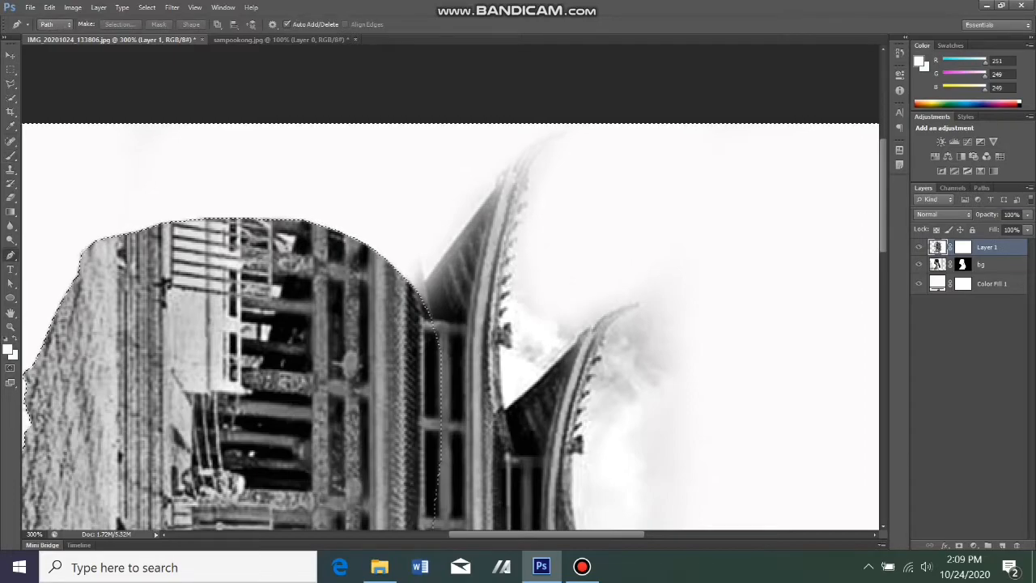
Step: Paint white over the clouds between and beside the two upper roof tips, with the brush size reduced to 35
{"action": "key", "text": "b"}
{"action": "key", "text": "bracketleft"}
{"action": "key", "text": "bracketleft"}
{"action": "key", "text": "bracketleft"}
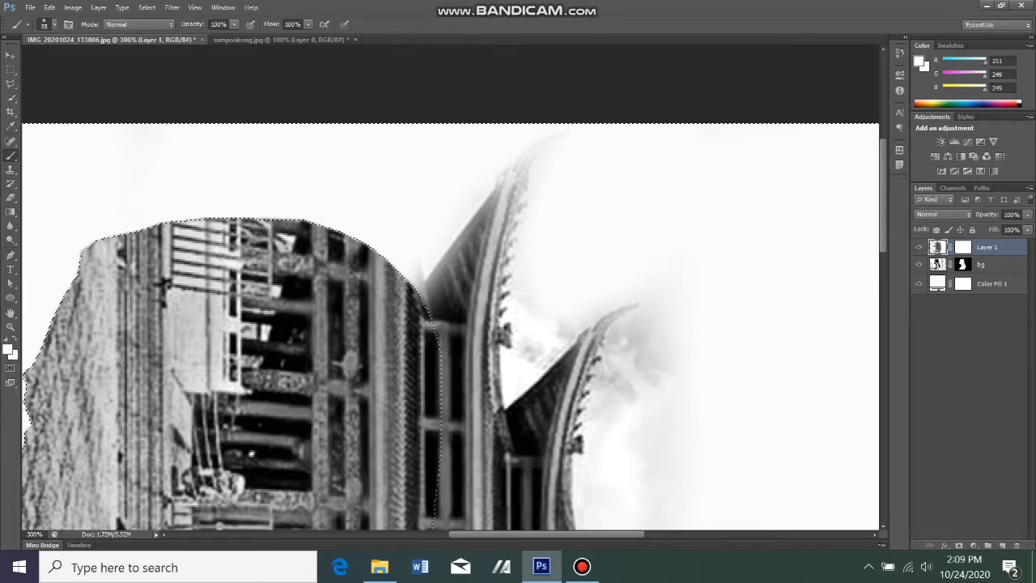
{"action": "mouse_move", "coordinate": [540, 304]}
{"action": "left_mouse_down"}
{"action": "mouse_move", "coordinate": [529, 343]}
{"action": "mouse_move", "coordinate": [557, 313]}
{"action": "left_mouse_up"}
{"action": "mouse_move", "coordinate": [682, 301]}
{"action": "left_mouse_down"}
{"action": "mouse_move", "coordinate": [674, 353]}
{"action": "mouse_move", "coordinate": [652, 326]}
{"action": "mouse_move", "coordinate": [638, 343]}
{"action": "left_mouse_up"}
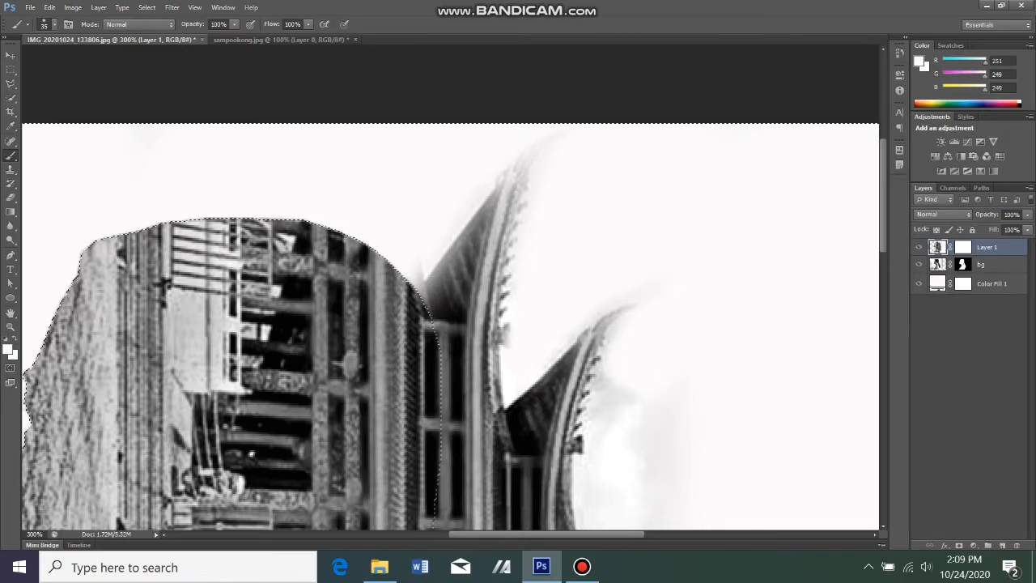
{"action": "left_click_drag", "start_coordinate": [625, 387], "coordinate": [580, 432]}
{"action": "left_click_drag", "start_coordinate": [615, 311], "coordinate": [583, 348]}
Step: Paint white over the remaining clouds along the roof's outer edge and beside the statue's head
{"action": "scroll", "coordinate": [583, 348], "scroll_direction": "down", "scroll_amount": 3}
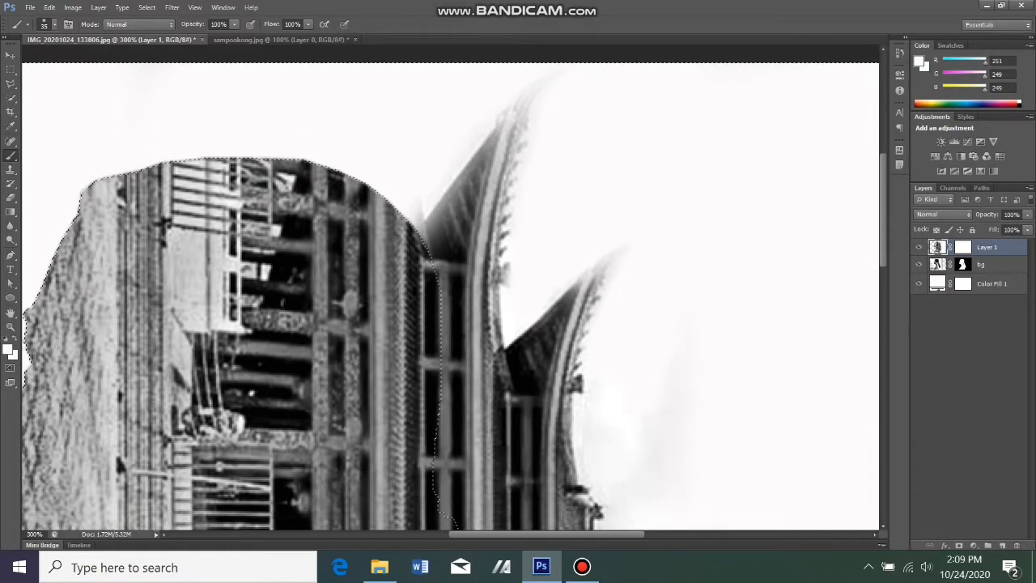
{"action": "scroll", "coordinate": [582, 348], "scroll_direction": "down", "scroll_amount": 6}
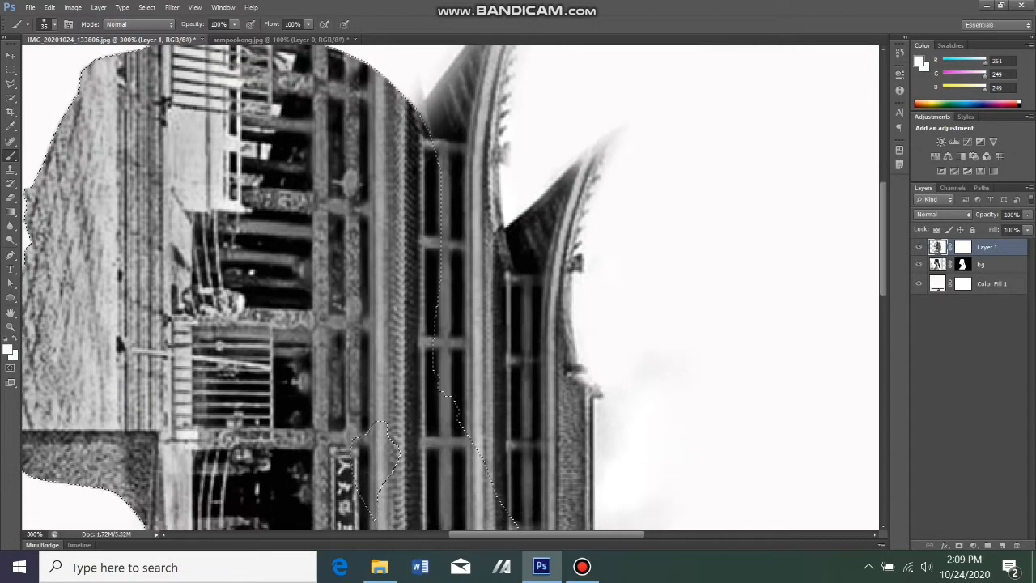
{"action": "scroll", "coordinate": [583, 348], "scroll_direction": "down", "scroll_amount": 3}
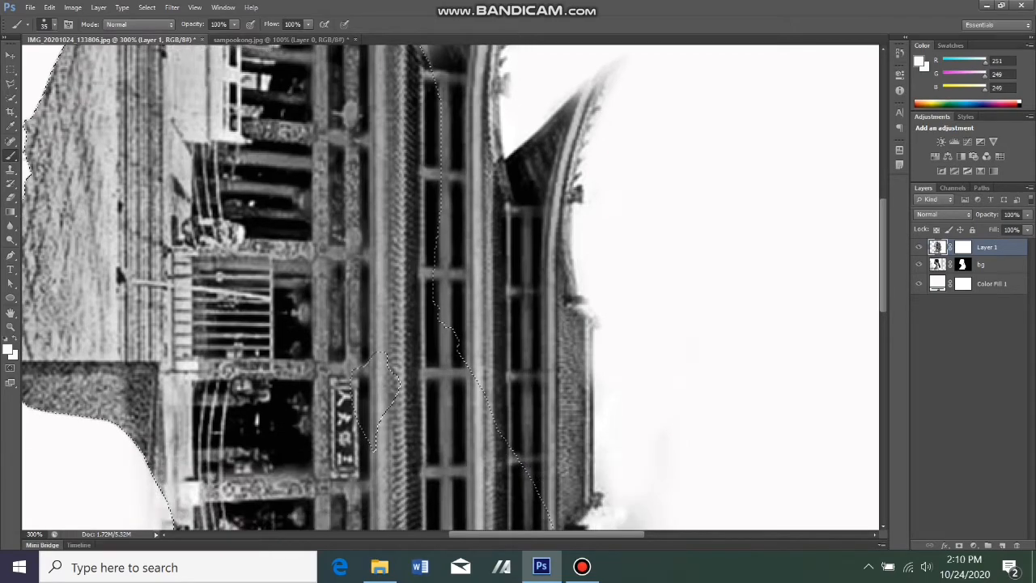
{"action": "scroll", "coordinate": [583, 348], "scroll_direction": "down", "scroll_amount": 3}
{"action": "scroll", "coordinate": [582, 348], "scroll_direction": "down", "scroll_amount": 3}
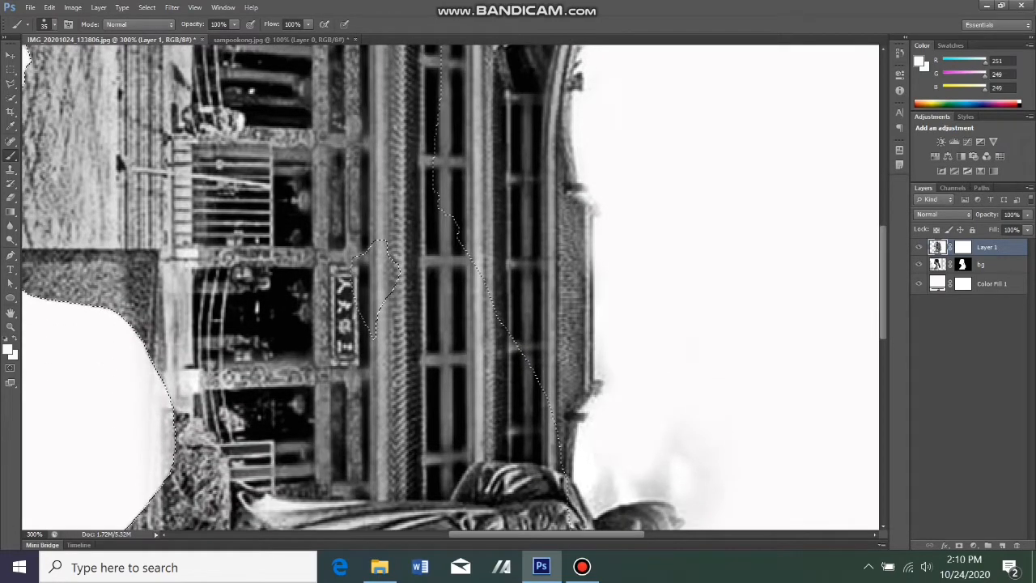
{"action": "mouse_move", "coordinate": [617, 423]}
{"action": "left_mouse_down"}
{"action": "mouse_move", "coordinate": [658, 405]}
{"action": "mouse_move", "coordinate": [706, 435]}
{"action": "mouse_move", "coordinate": [685, 438]}
{"action": "left_mouse_up"}
{"action": "scroll", "coordinate": [450, 287], "scroll_direction": "down", "scroll_amount": 3}
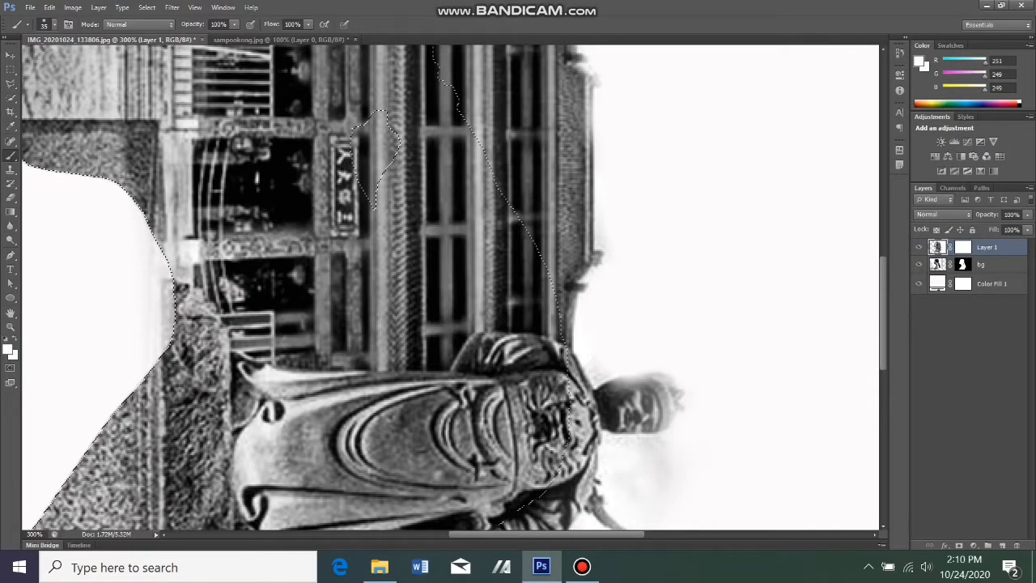
Step: Paint white over the temple remnants below the shoulder line and the clouds around the lowest roof tip
{"action": "scroll", "coordinate": [450, 287], "scroll_direction": "down", "scroll_amount": 4}
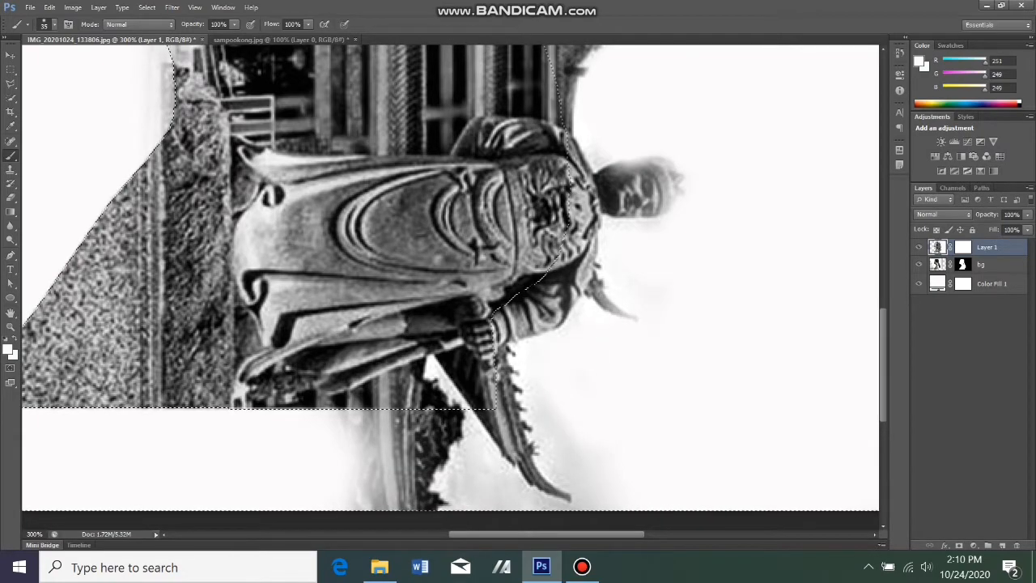
{"action": "scroll", "coordinate": [450, 277], "scroll_direction": "down", "scroll_amount": 2}
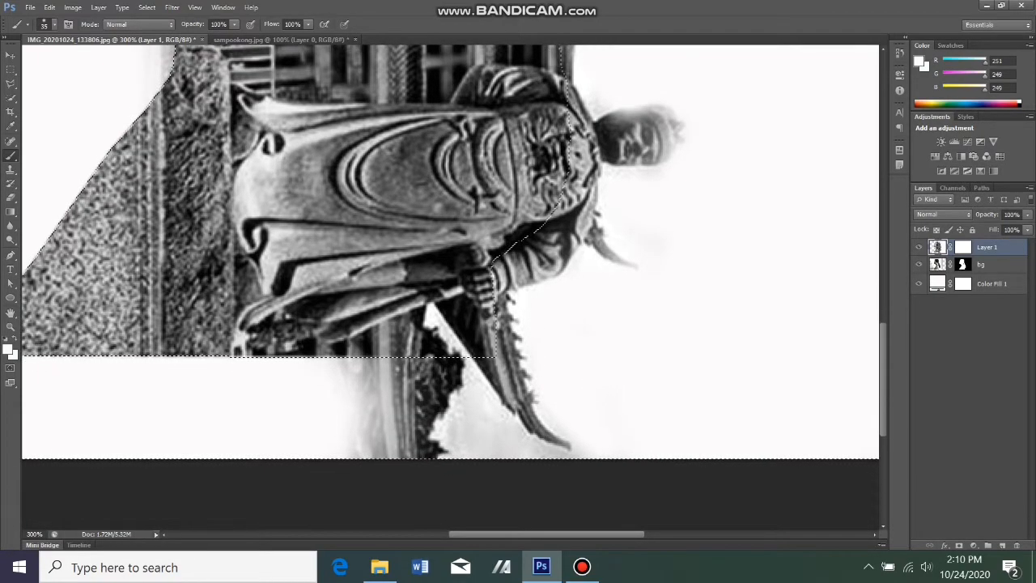
{"action": "mouse_move", "coordinate": [484, 443]}
{"action": "left_mouse_down"}
{"action": "mouse_move", "coordinate": [499, 431]}
{"action": "mouse_move", "coordinate": [568, 441]}
{"action": "mouse_move", "coordinate": [441, 417]}
{"action": "mouse_move", "coordinate": [429, 360]}
{"action": "mouse_move", "coordinate": [381, 389]}
{"action": "mouse_move", "coordinate": [356, 437]}
{"action": "left_mouse_up"}
{"action": "left_click_drag", "start_coordinate": [389, 381], "coordinate": [472, 377]}
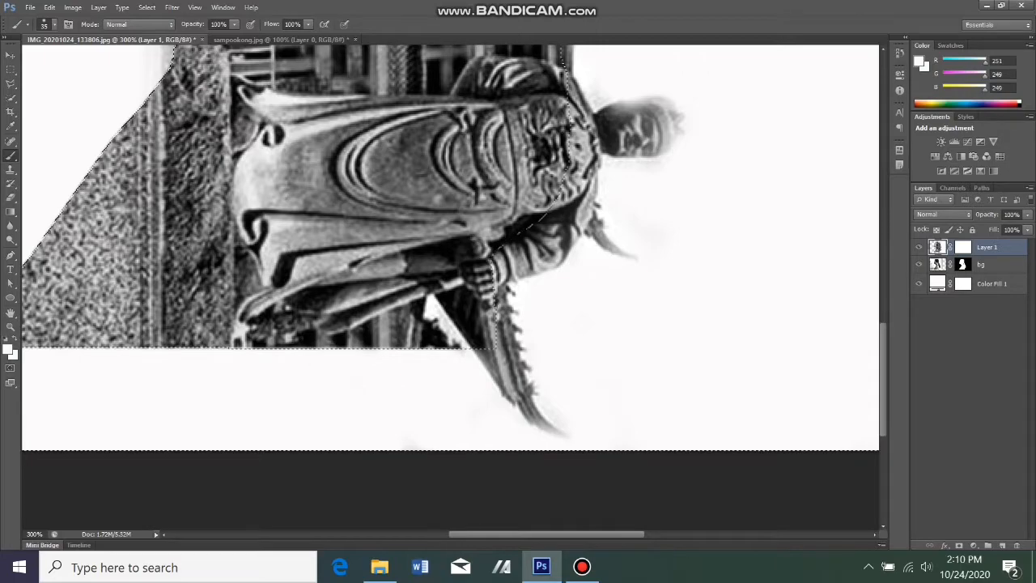
{"action": "scroll", "coordinate": [450, 283], "scroll_direction": "up", "scroll_amount": 3}
{"action": "scroll", "coordinate": [450, 288], "scroll_direction": "up", "scroll_amount": 2}
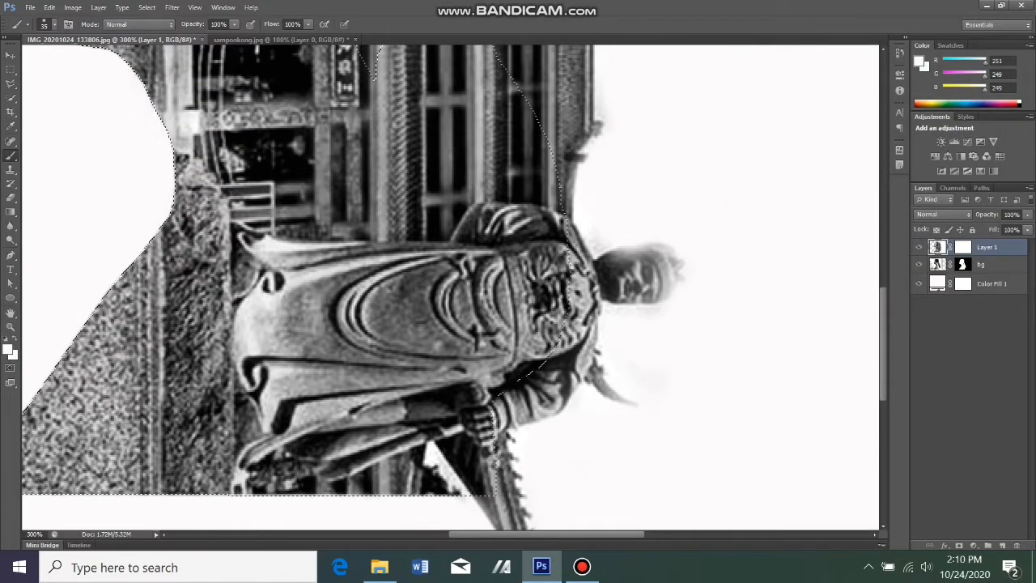
{"action": "scroll", "coordinate": [451, 287], "scroll_direction": "up", "scroll_amount": 4}
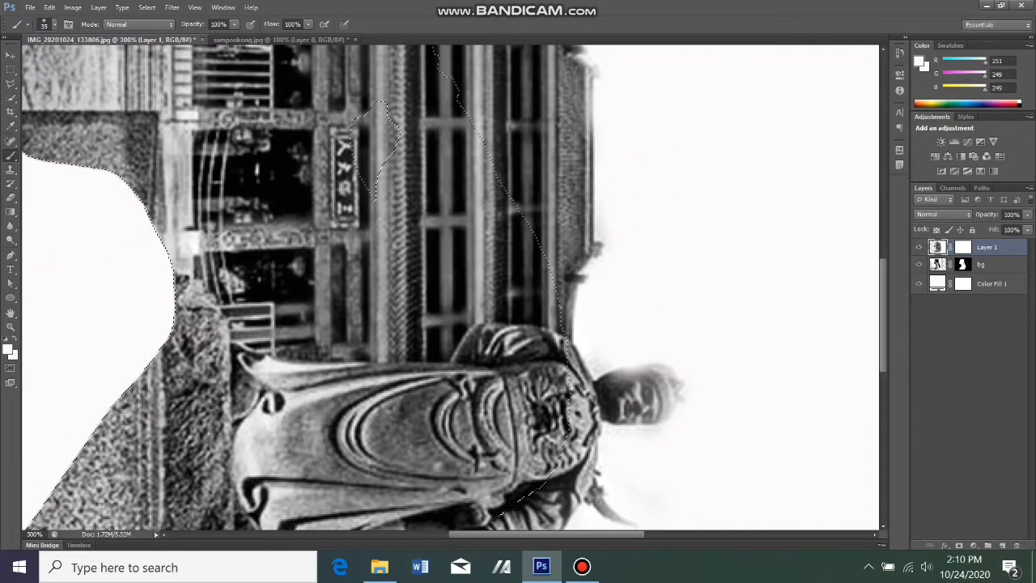
Step: Deselect the silhouette and erase the temple layer over the woman's face, neck and front shoulder with a 125 eraser
{"action": "key", "text": "z"}
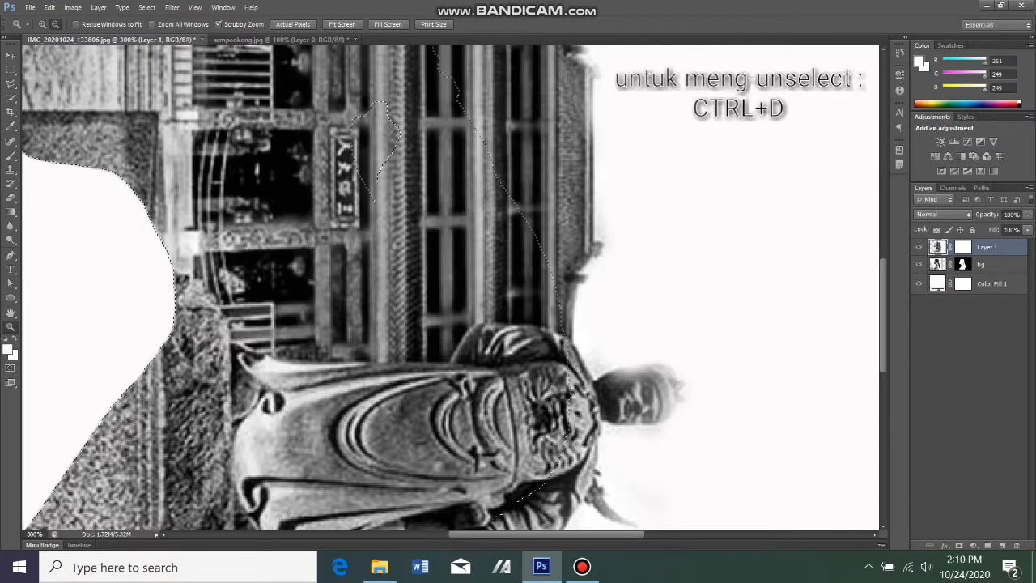
{"action": "key", "text": "ctrl+minus"}
{"action": "key", "text": "ctrl+minus"}
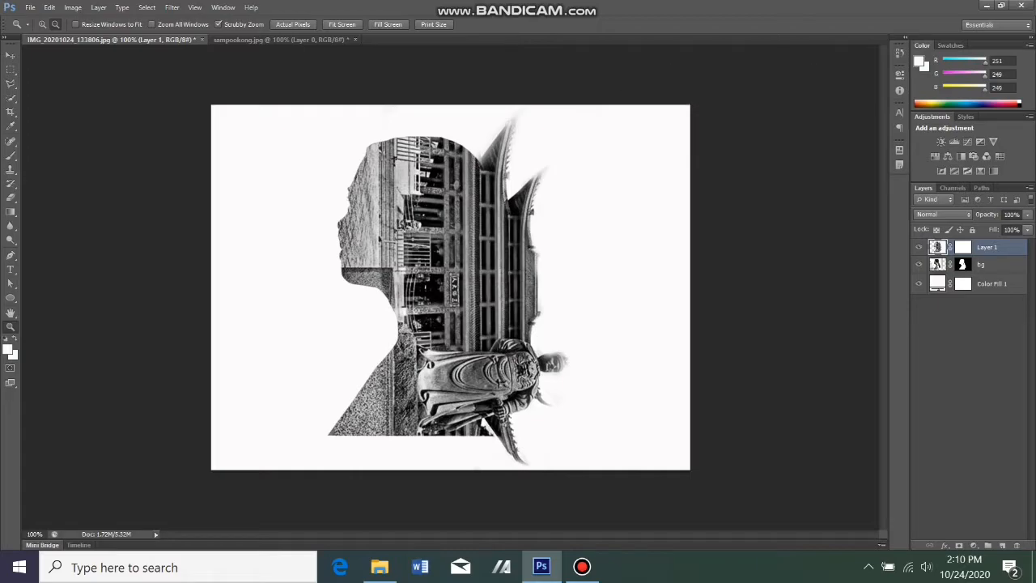
{"action": "key", "text": "ctrl+d"}
{"action": "key", "text": "e"}
{"action": "mouse_move", "coordinate": [379, 245]}
{"action": "left_mouse_down"}
{"action": "mouse_move", "coordinate": [354, 184]}
{"action": "mouse_move", "coordinate": [369, 172]}
{"action": "mouse_move", "coordinate": [377, 186]}
{"action": "mouse_move", "coordinate": [383, 172]}
{"action": "mouse_move", "coordinate": [353, 391]}
{"action": "mouse_move", "coordinate": [363, 379]}
{"action": "mouse_move", "coordinate": [387, 403]}
{"action": "left_mouse_up"}
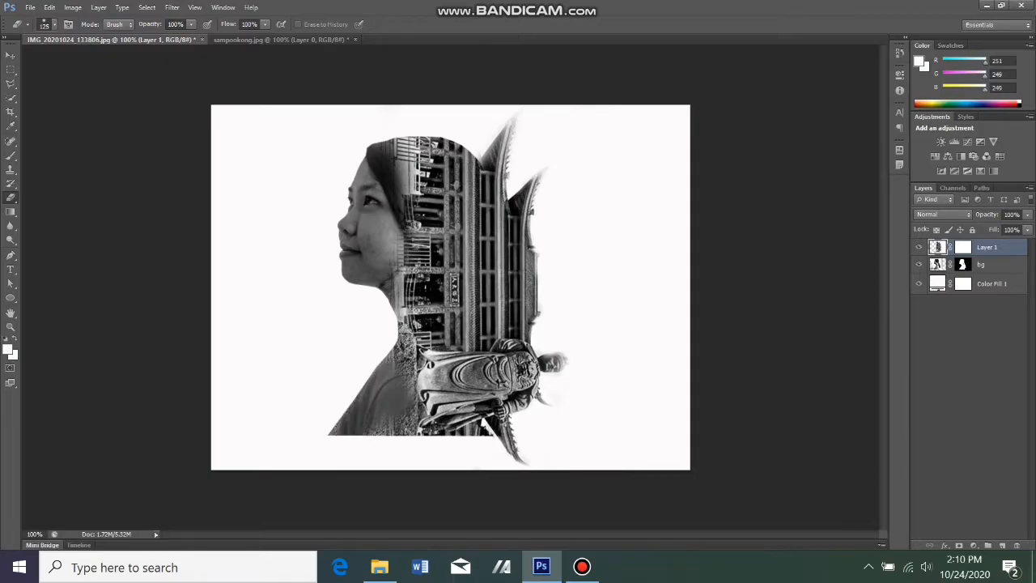
{"action": "mouse_move", "coordinate": [371, 279]}
{"action": "left_mouse_down"}
{"action": "mouse_move", "coordinate": [374, 348]}
{"action": "mouse_move", "coordinate": [379, 190]}
{"action": "mouse_move", "coordinate": [408, 162]}
{"action": "mouse_move", "coordinate": [426, 308]}
{"action": "mouse_move", "coordinate": [418, 248]}
{"action": "left_mouse_up"}
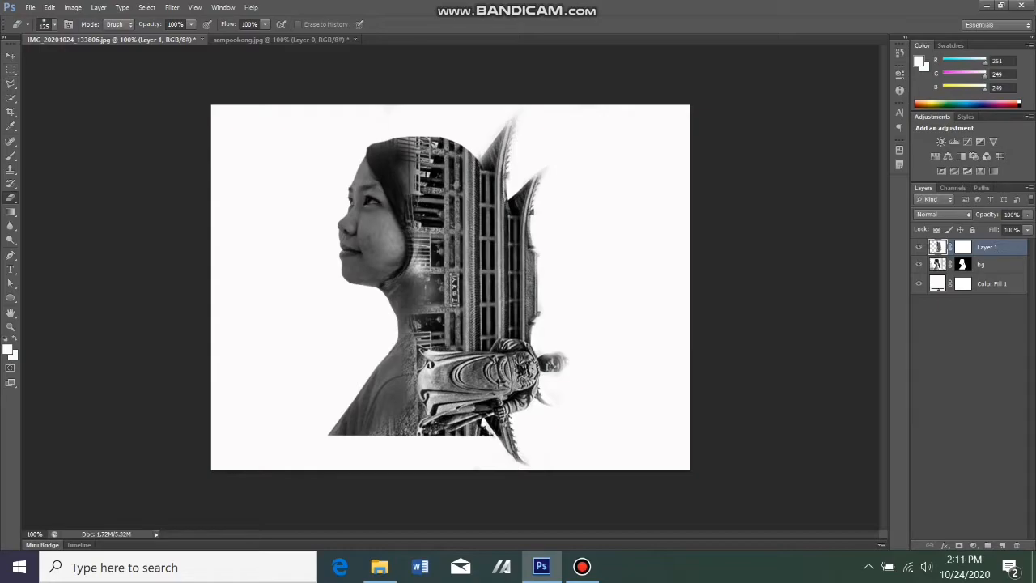
Step: Erase the temple remnants over the headscarf beside the forehead, cheek and neck
{"action": "key", "text": "v"}
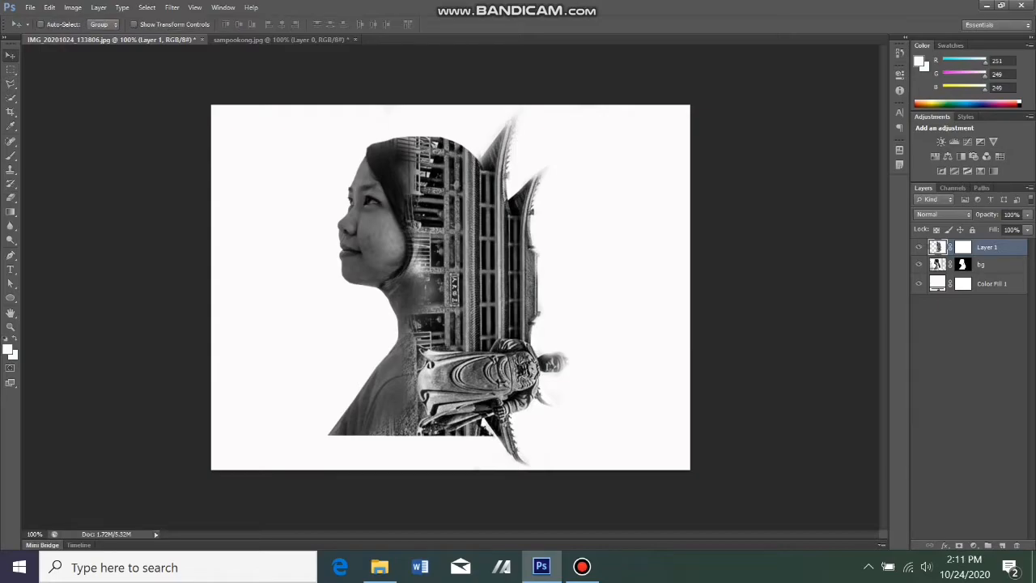
{"action": "key", "text": "e"}
{"action": "left_click", "coordinate": [397, 170]}
{"action": "left_click", "coordinate": [395, 210]}
{"action": "left_click", "coordinate": [428, 269]}
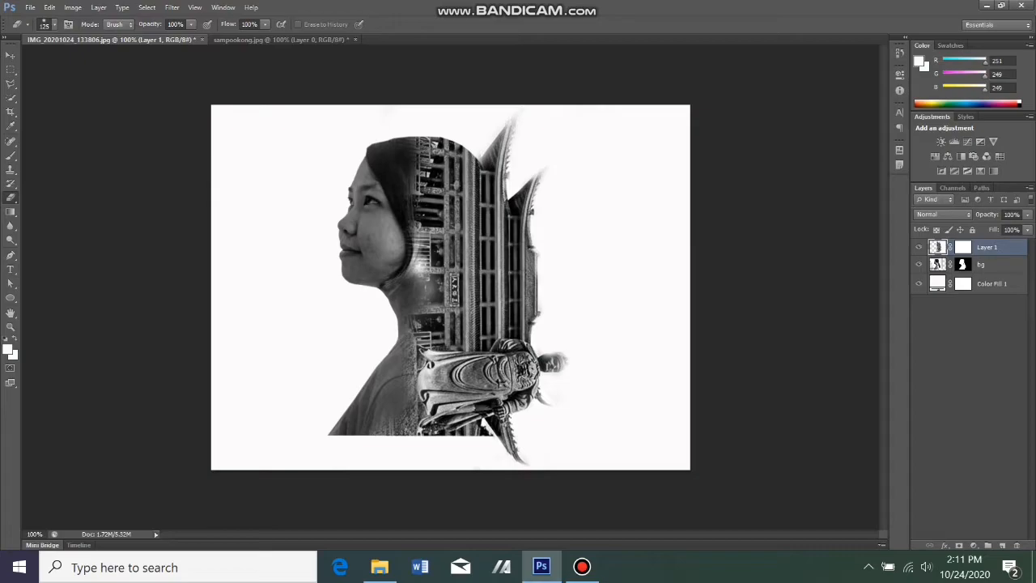
{"action": "key", "text": "v"}
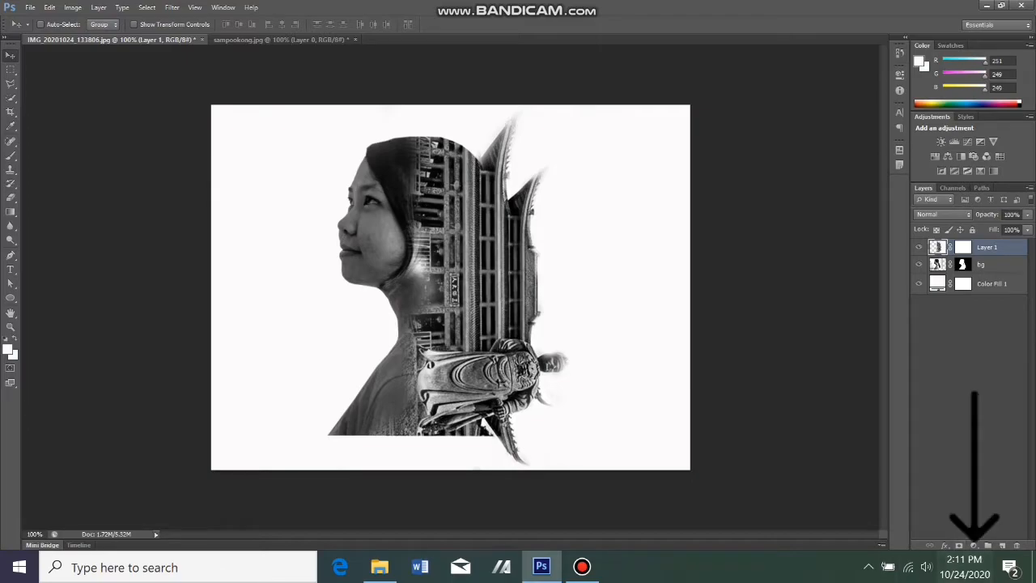
Step: Add a Gradient Map adjustment layer on top and set the gradient's starting stop to red #d72424
{"action": "left_click", "coordinate": [973, 545]}
{"action": "left_click", "coordinate": [917, 513]}
{"action": "left_click", "coordinate": [803, 104]}
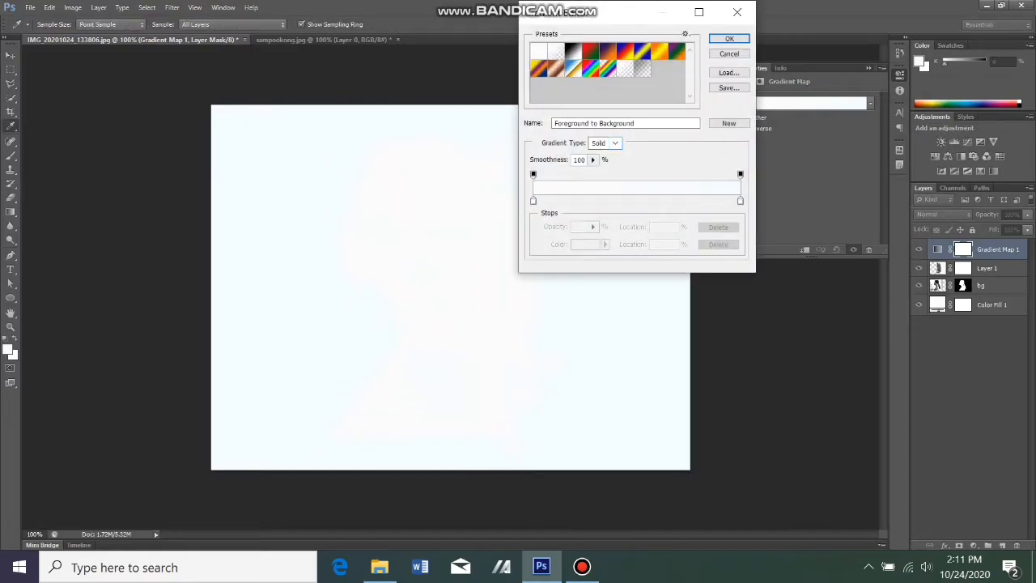
{"action": "left_click", "coordinate": [534, 201]}
{"action": "left_click", "coordinate": [585, 245]}
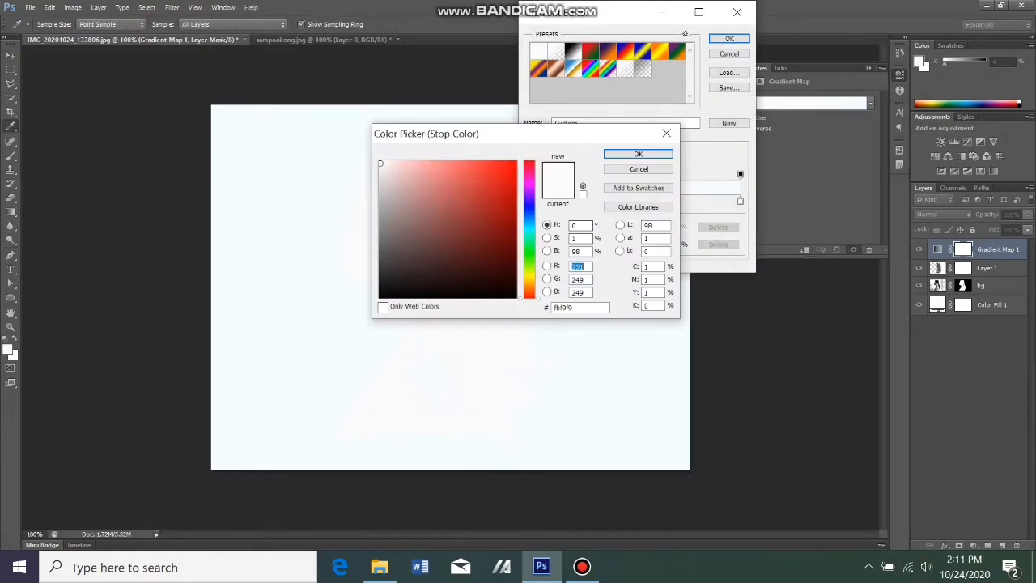
{"action": "left_click", "coordinate": [472, 167]}
{"action": "mouse_move", "coordinate": [463, 179]}
{"action": "left_mouse_down"}
{"action": "mouse_move", "coordinate": [444, 170]}
{"action": "mouse_move", "coordinate": [477, 203]}
{"action": "mouse_move", "coordinate": [493, 189]}
{"action": "left_mouse_up"}
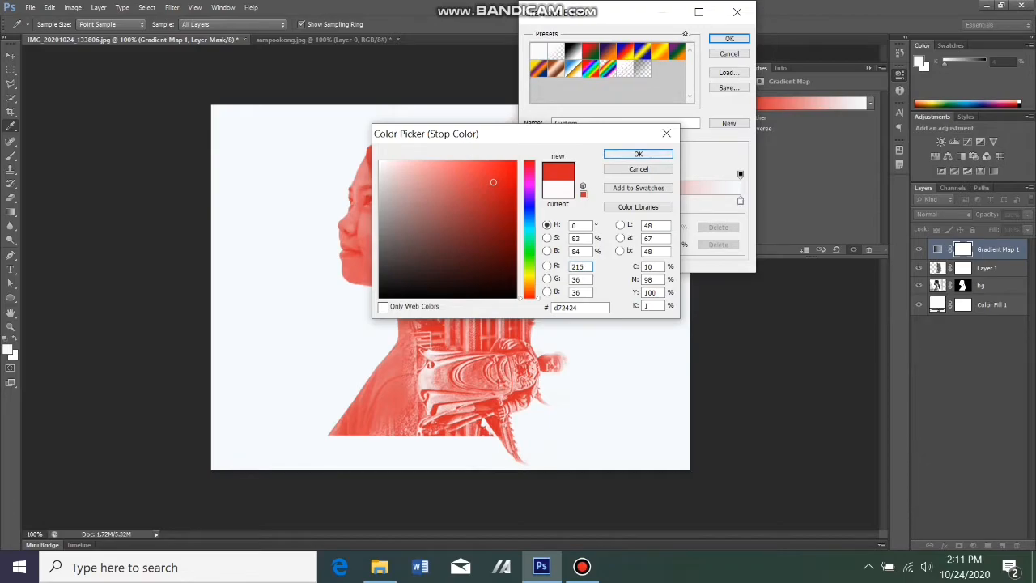
{"action": "key", "text": "Return"}
{"action": "key", "text": "Return"}
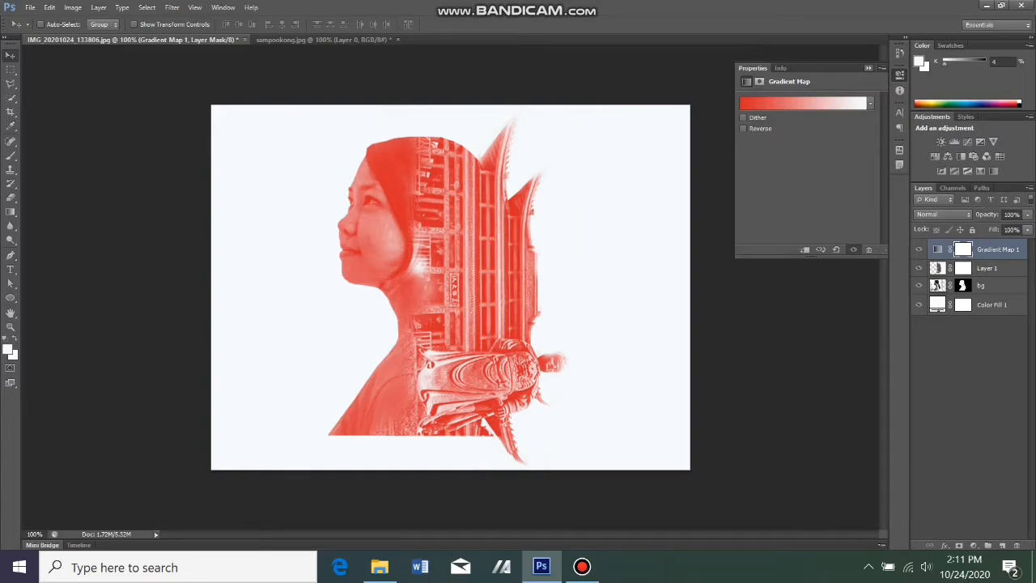
{"action": "left_click", "coordinate": [869, 68]}
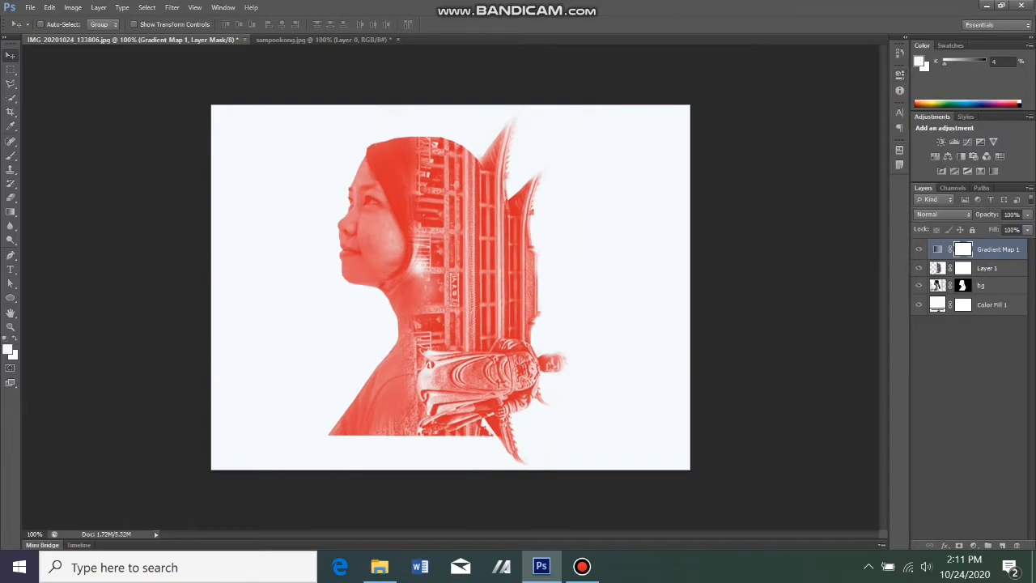
Step: Save the layered document in Photoshop format as "jobsheet3 video" in the job 3 desain grafis folder on Data (D:), keeping Maximize Compatibility on
{"action": "left_click", "coordinate": [29, 8]}
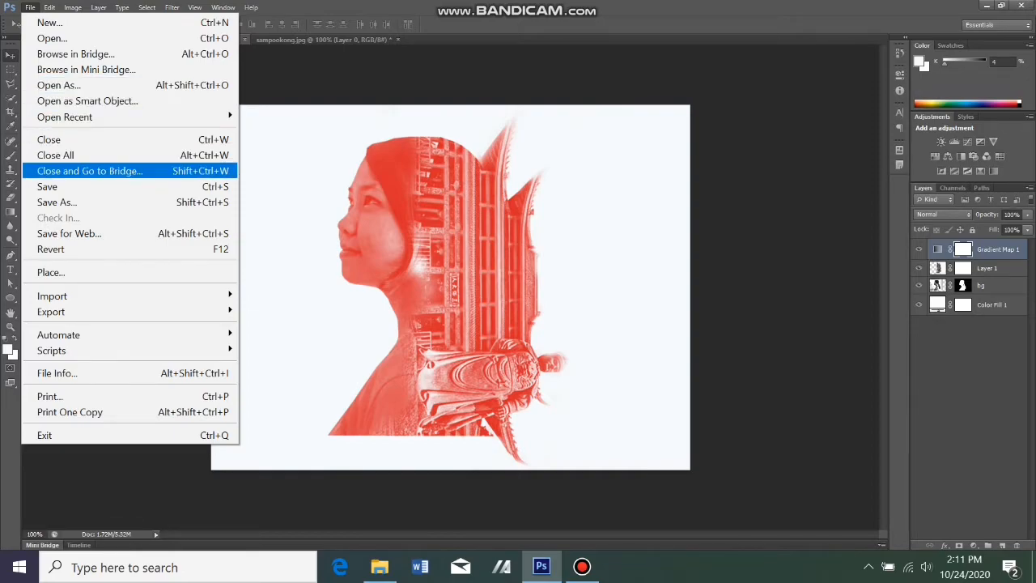
{"action": "left_click", "coordinate": [47, 186]}
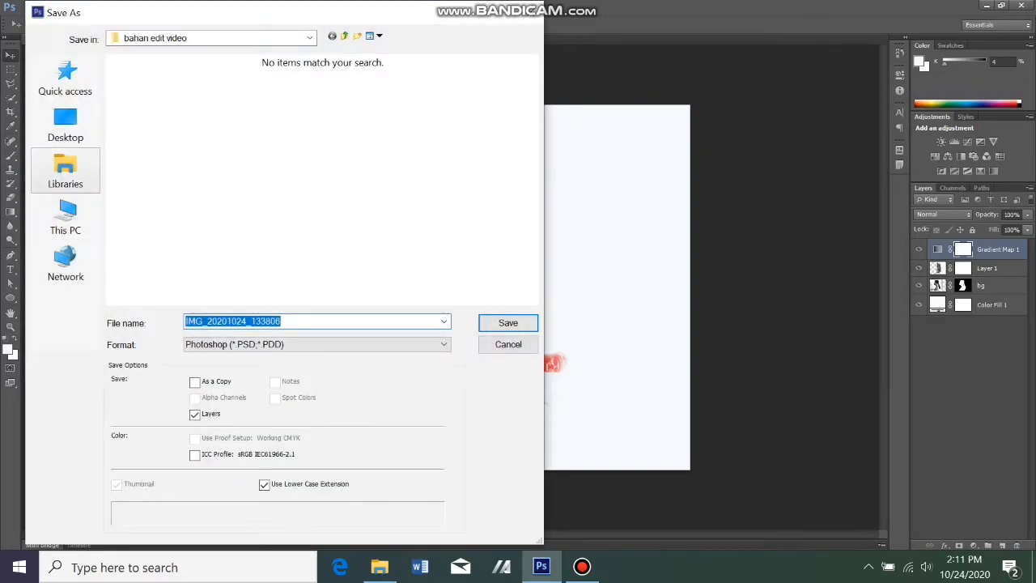
{"action": "left_click", "coordinate": [66, 217]}
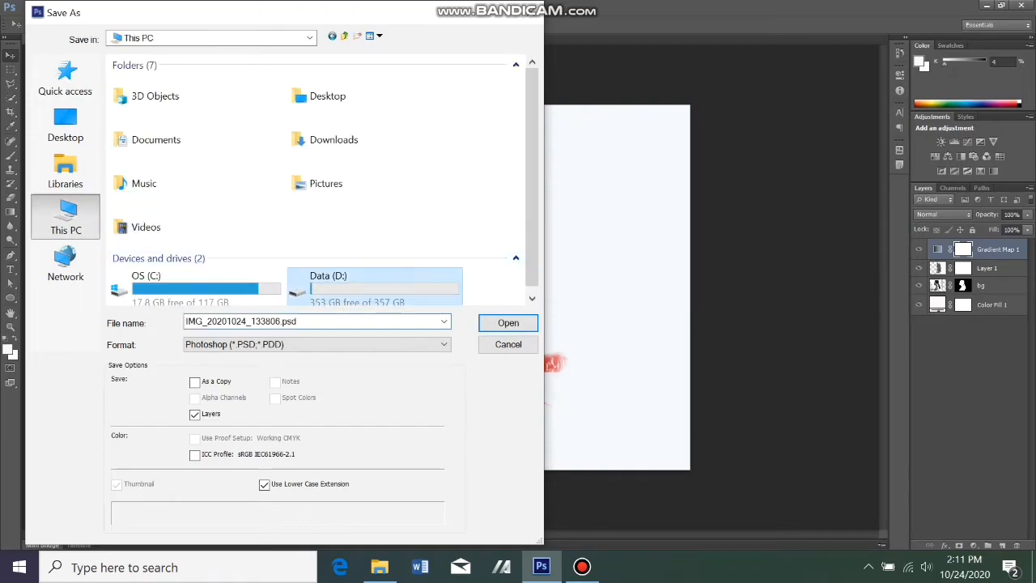
{"action": "double_click", "coordinate": [328, 279]}
{"action": "double_click", "coordinate": [162, 134]}
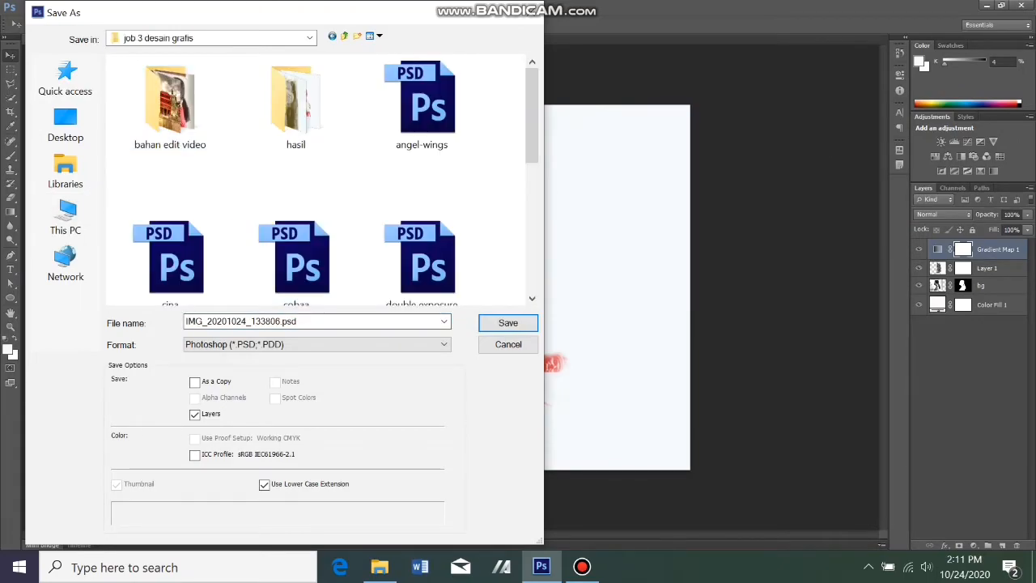
{"action": "left_click", "coordinate": [284, 321]}
{"action": "left_click", "coordinate": [279, 321]}
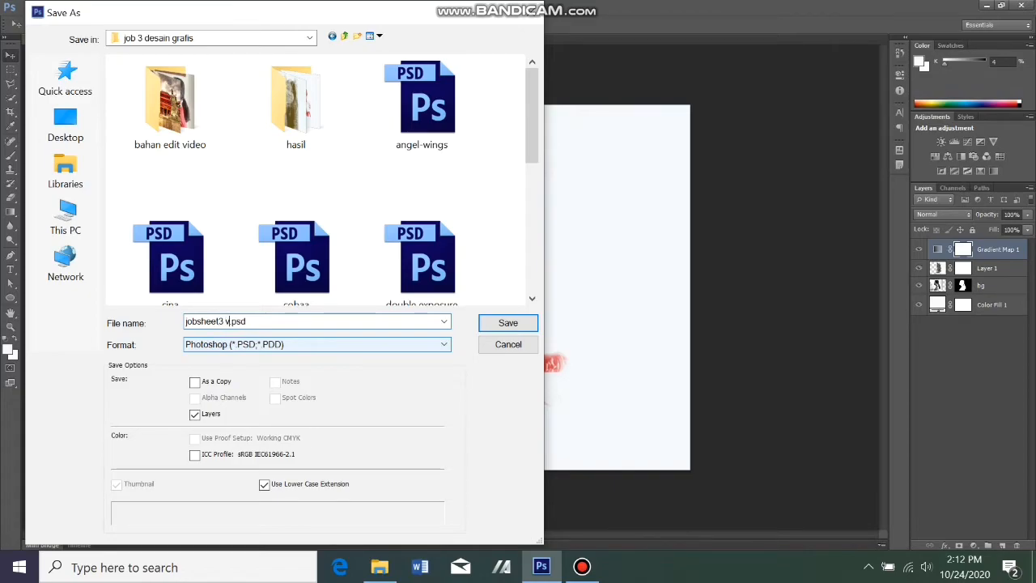
{"action": "key", "text": "Return"}
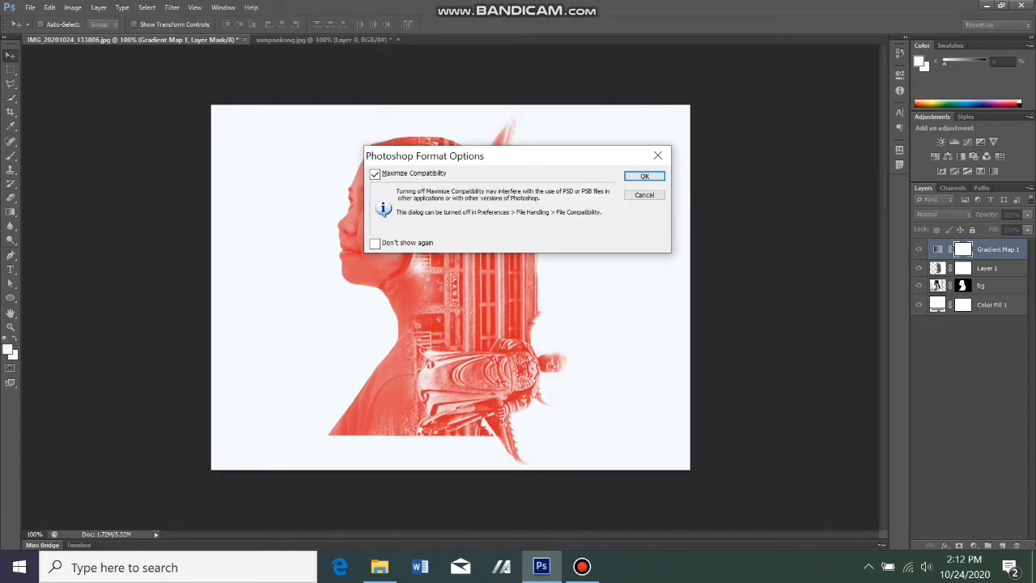
{"action": "key", "text": "Return"}
Step: Save a JPEG copy named "jobsheet3 video" in the hasil folder, and quit Photoshop without saving the changes to sampookong.jpg
{"action": "left_click", "coordinate": [30, 7]}
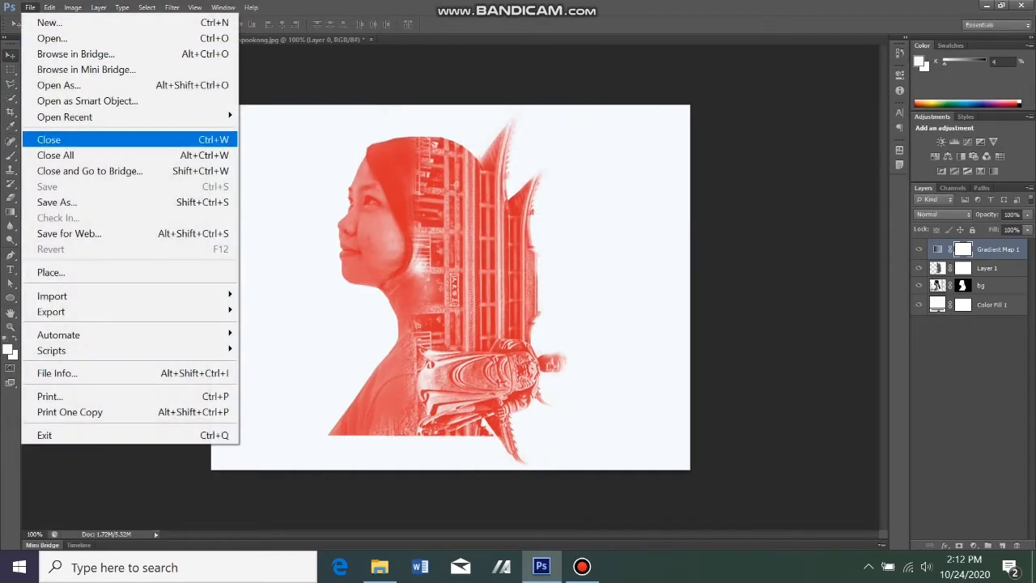
{"action": "key", "text": "Return"}
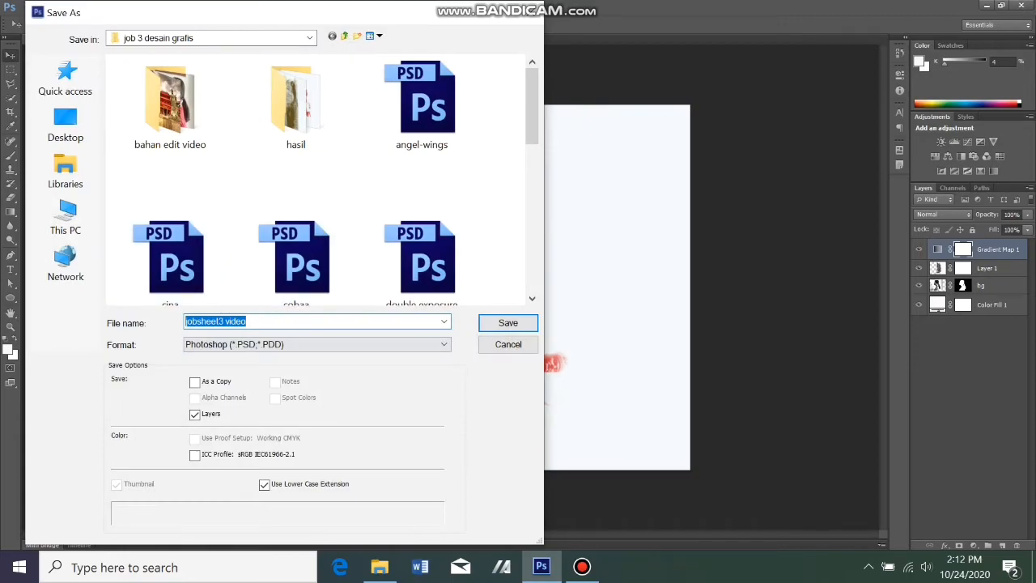
{"action": "left_click", "coordinate": [317, 345]}
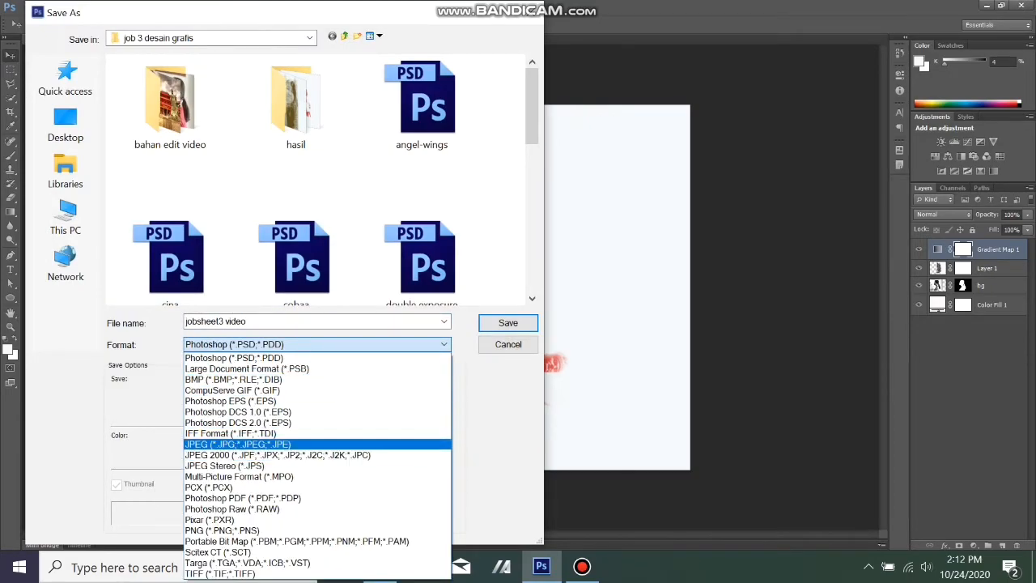
{"action": "left_click", "coordinate": [238, 444]}
{"action": "double_click", "coordinate": [295, 97]}
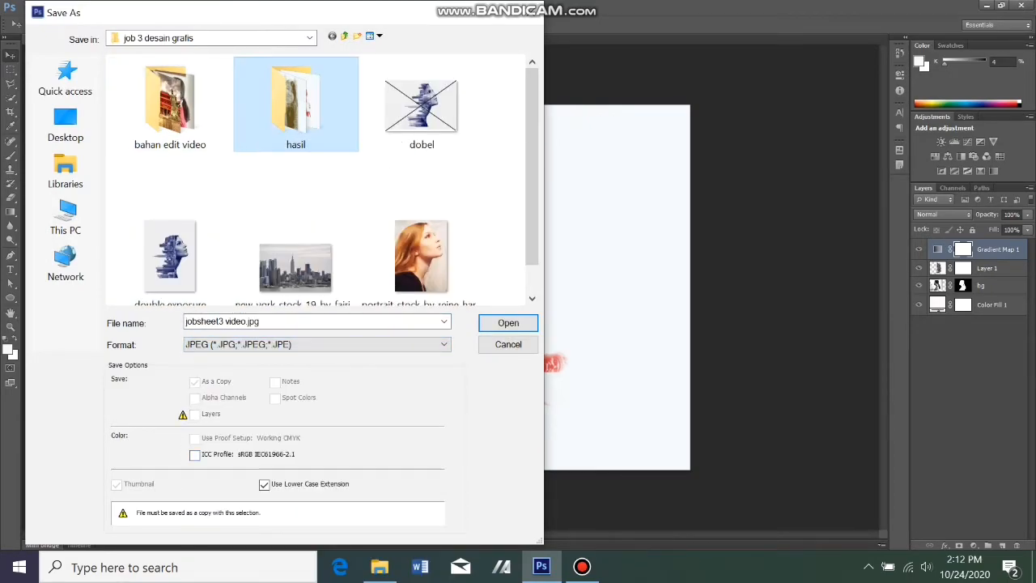
{"action": "left_click", "coordinate": [508, 322]}
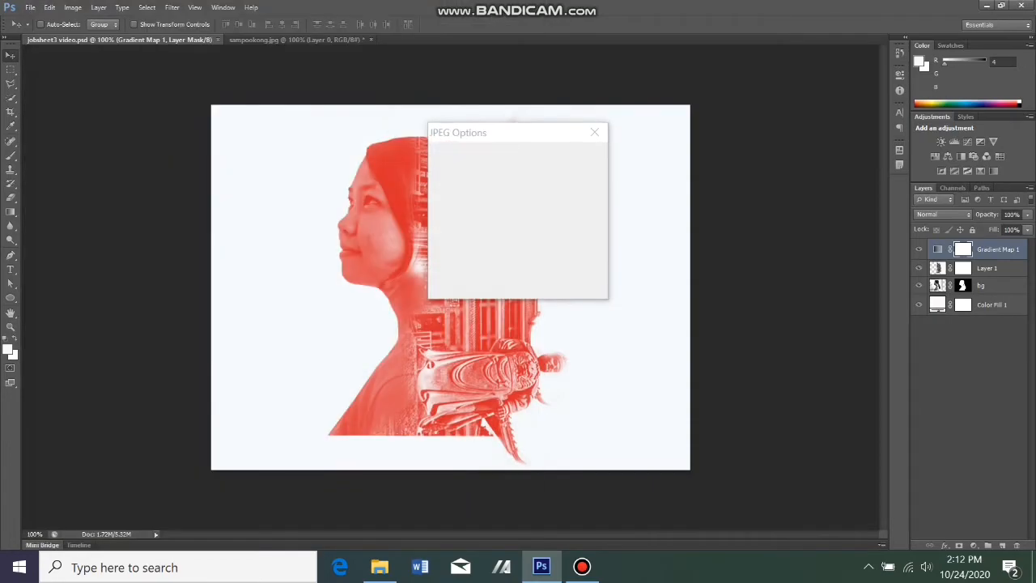
{"action": "key", "text": "Return"}
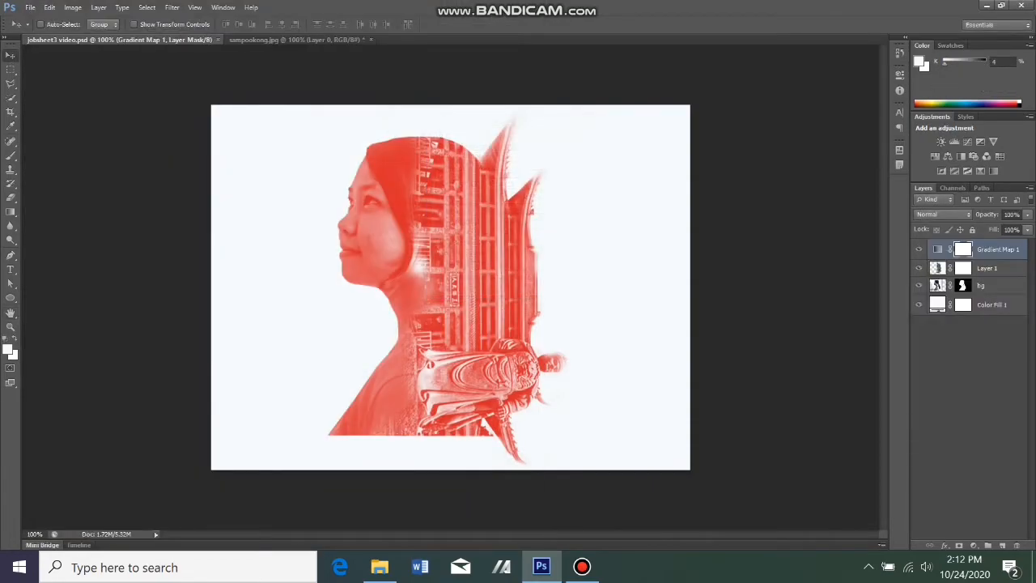
{"action": "key", "text": "ctrl+q"}
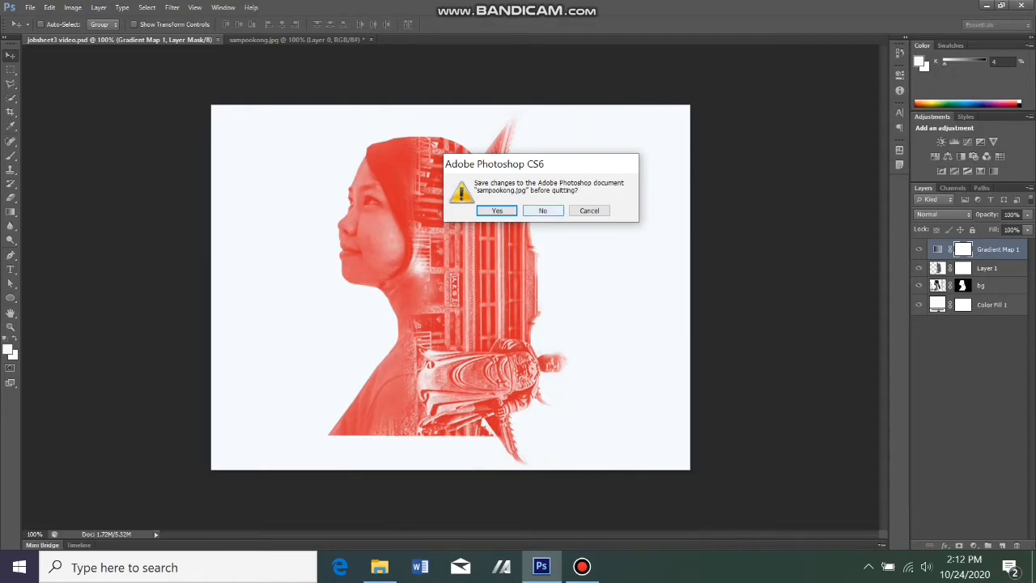
{"action": "left_click", "coordinate": [543, 211]}
Step: Switch to File Explorer and view the exported "jobsheet3 video" image from the hasil folder inside job 3 desain grafis on Data (D:)
{"action": "double_click", "coordinate": [444, 307]}
{"action": "double_click", "coordinate": [203, 233]}
{"action": "left_click", "coordinate": [277, 196]}
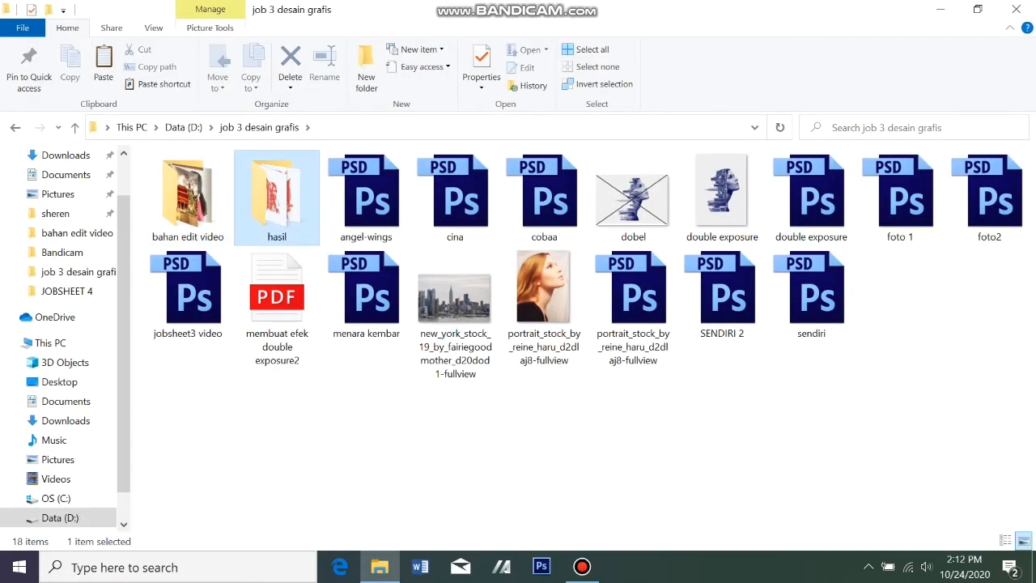
{"action": "key", "text": "Return"}
{"action": "key", "text": "Right"}
{"action": "key", "text": "Right"}
{"action": "key", "text": "Right"}
{"action": "key", "text": "Return"}
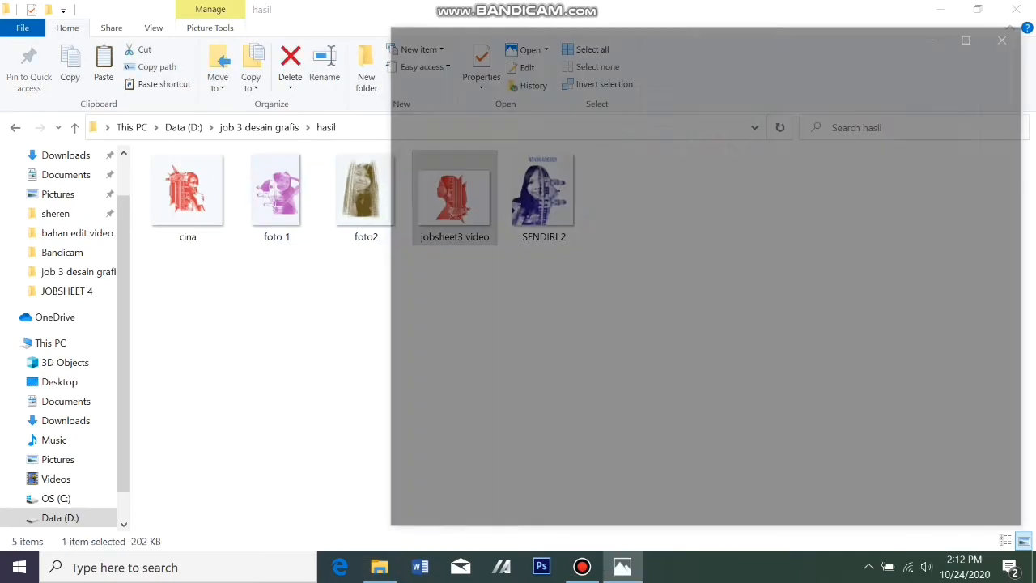
{"action": "left_click", "coordinate": [980, 32]}
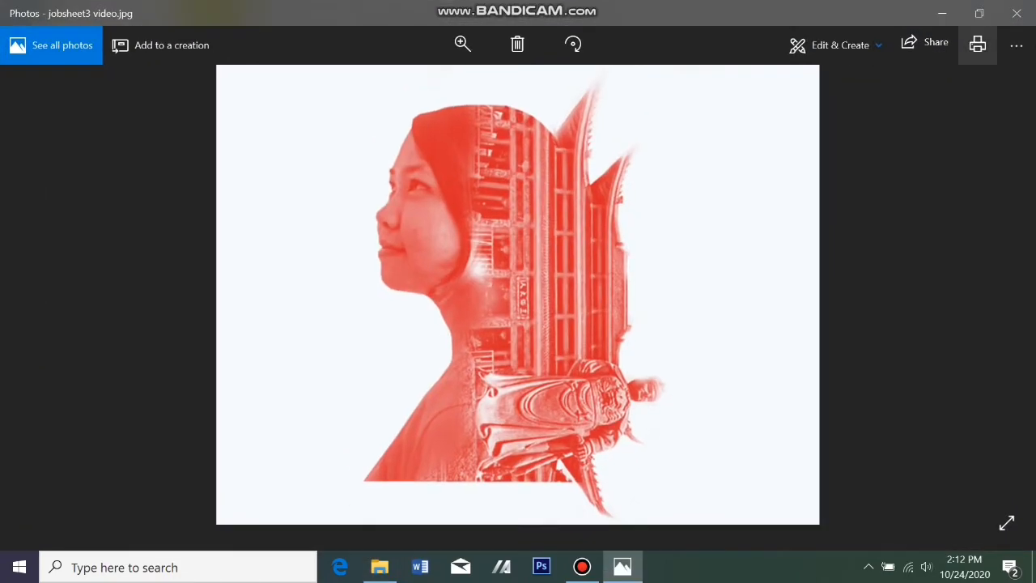
{"action": "left_click", "coordinate": [1016, 13]}
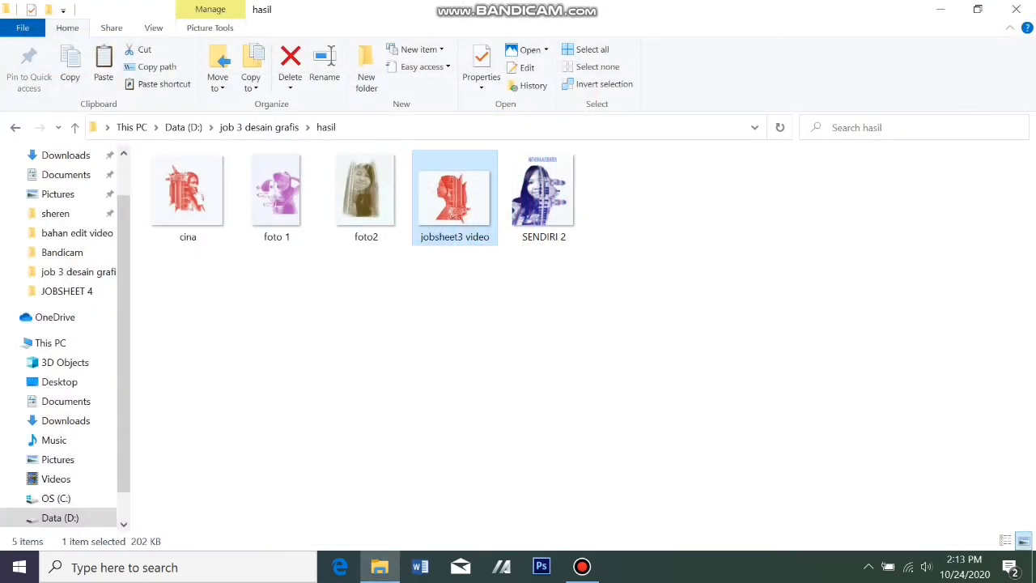
Step: View the images in the hasil folder from cina through SENDIRI 2, and close the photo viewer and File Explorer
{"action": "double_click", "coordinate": [188, 198]}
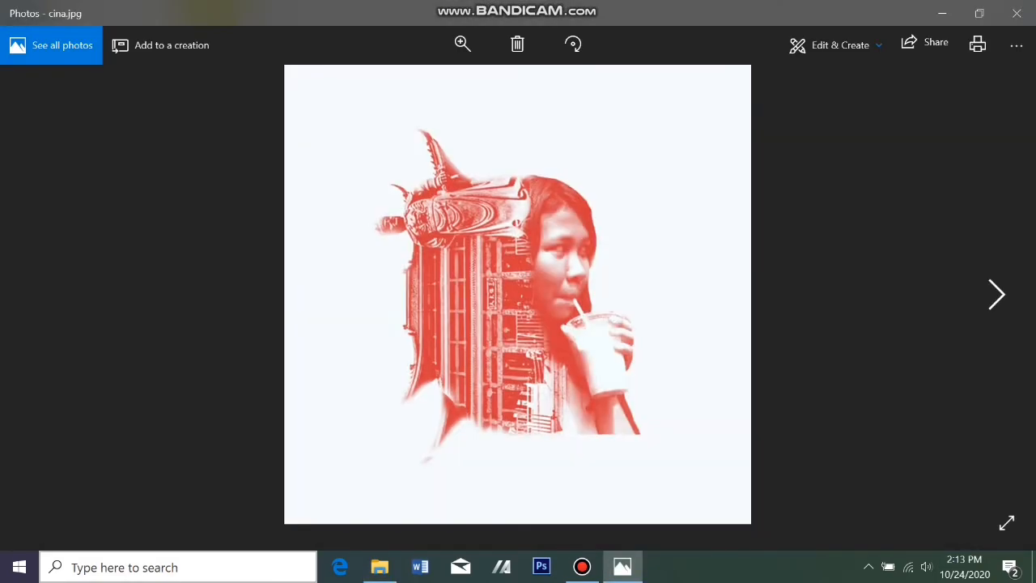
{"action": "key", "text": "Right"}
{"action": "key", "text": "Right"}
{"action": "key", "text": "Right"}
{"action": "key", "text": "Right"}
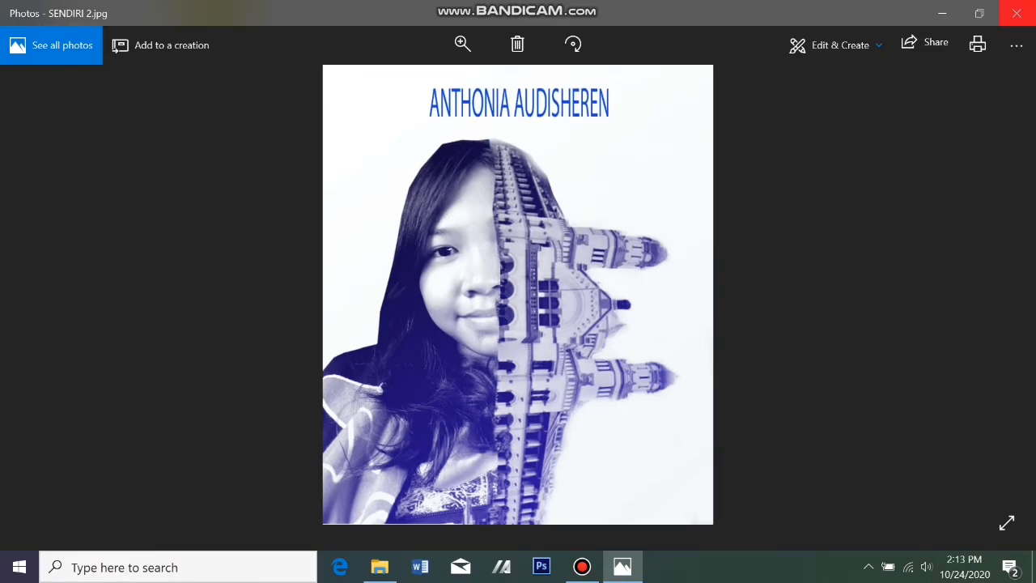
{"action": "left_click", "coordinate": [1016, 13]}
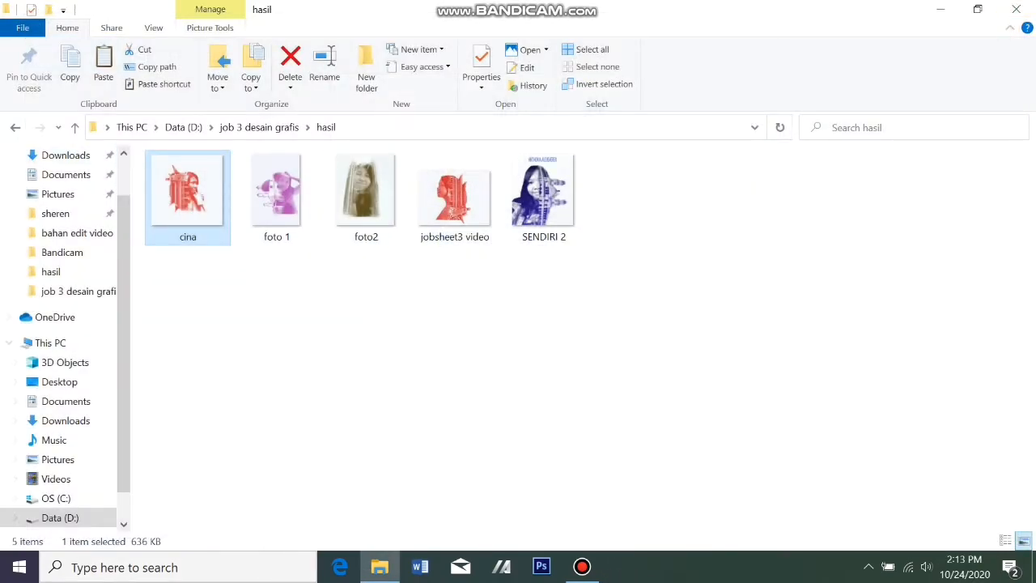
{"action": "left_click", "coordinate": [15, 127]}
{"action": "left_click", "coordinate": [1016, 9]}
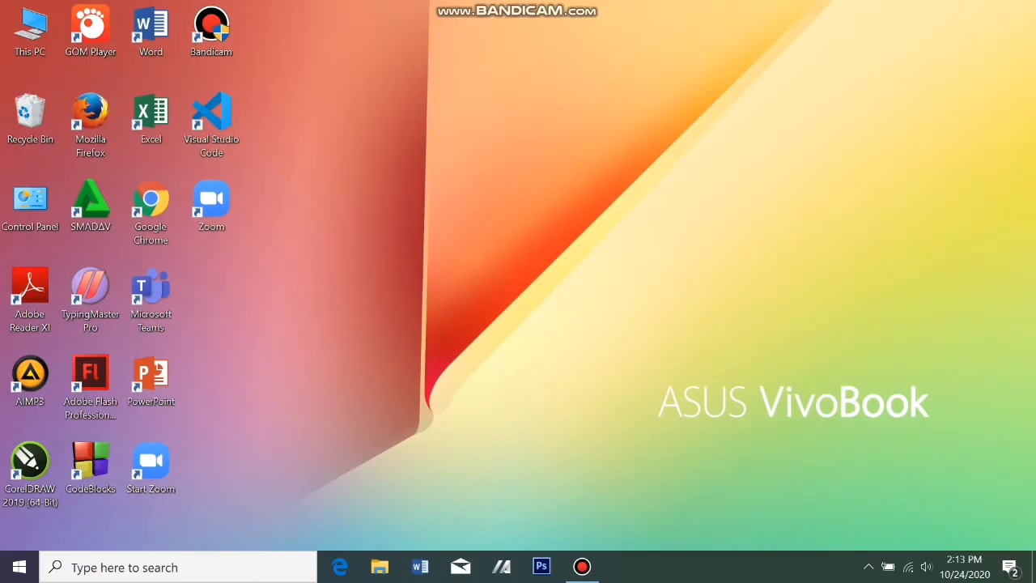